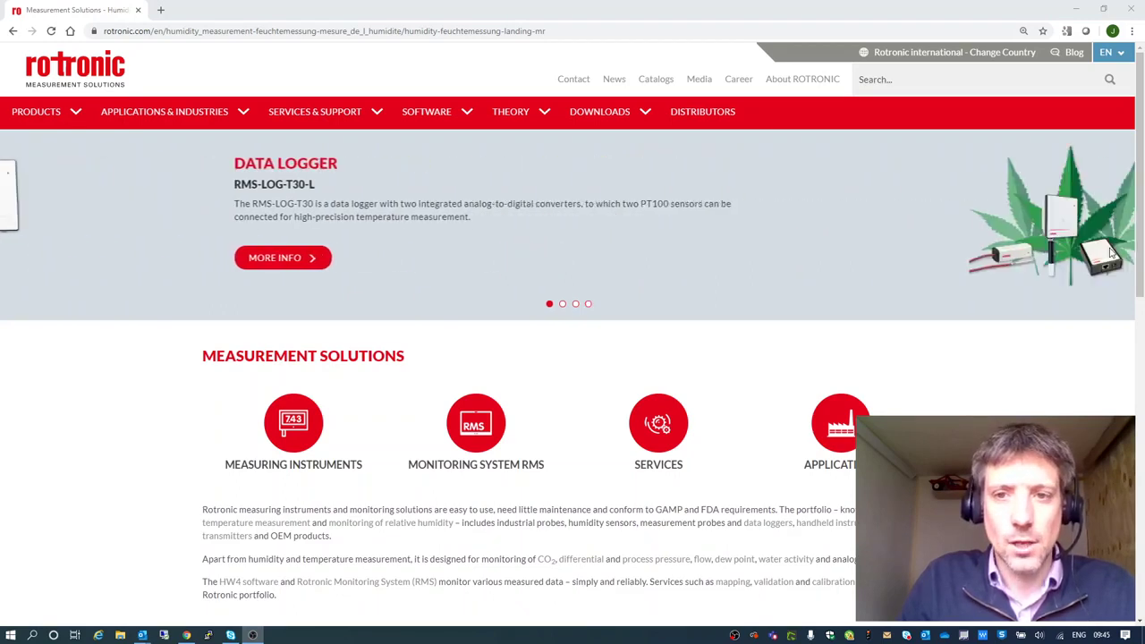
Open the Monitoring System RMS page from the Rotronic homepage's Measurement Solutions.
left_click(477, 432)
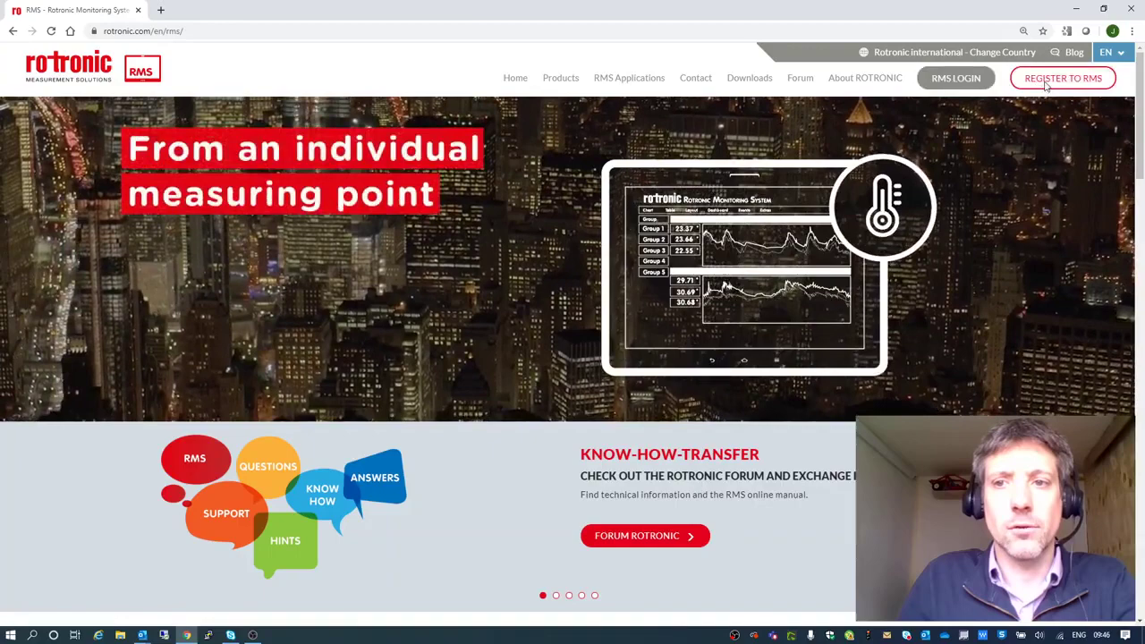
left_click(1045, 85)
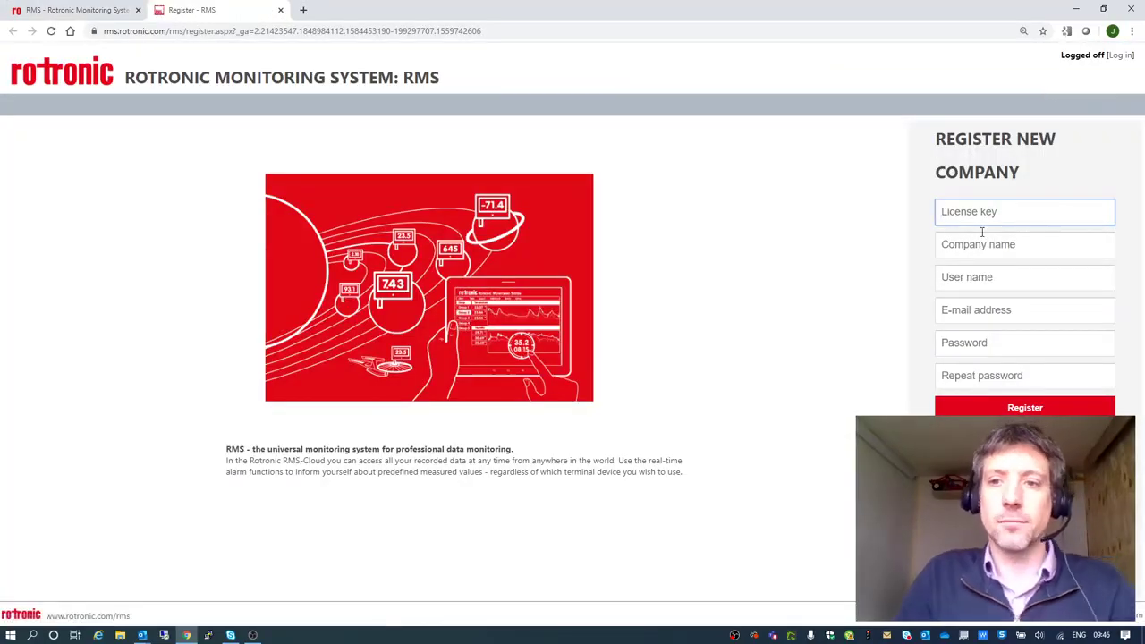
type("123")
key("Tab")
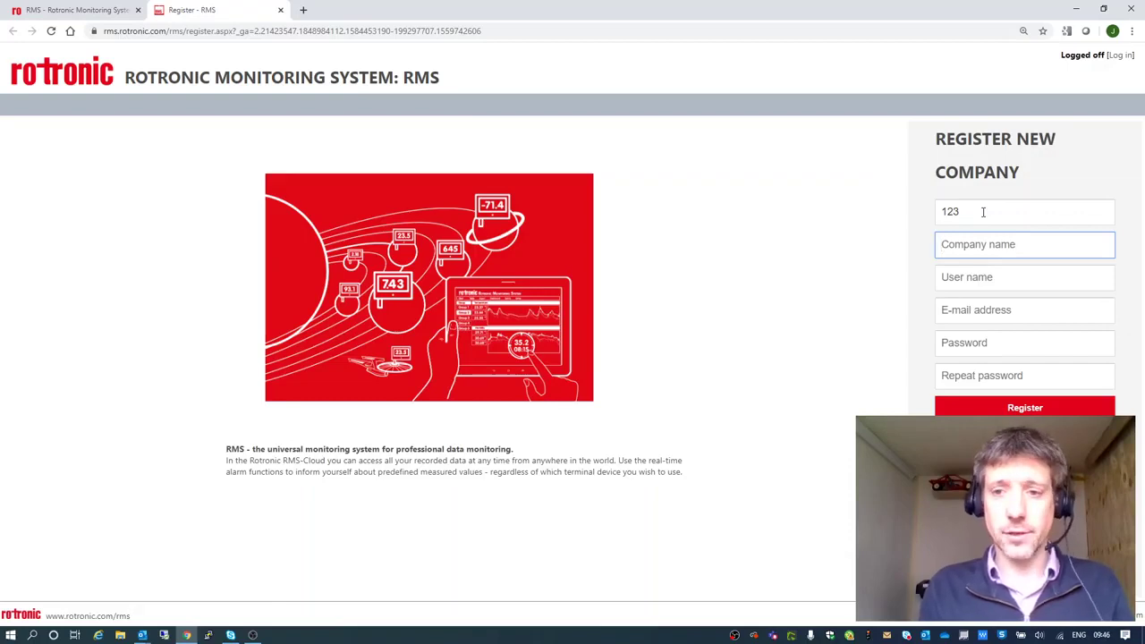
type("rms")
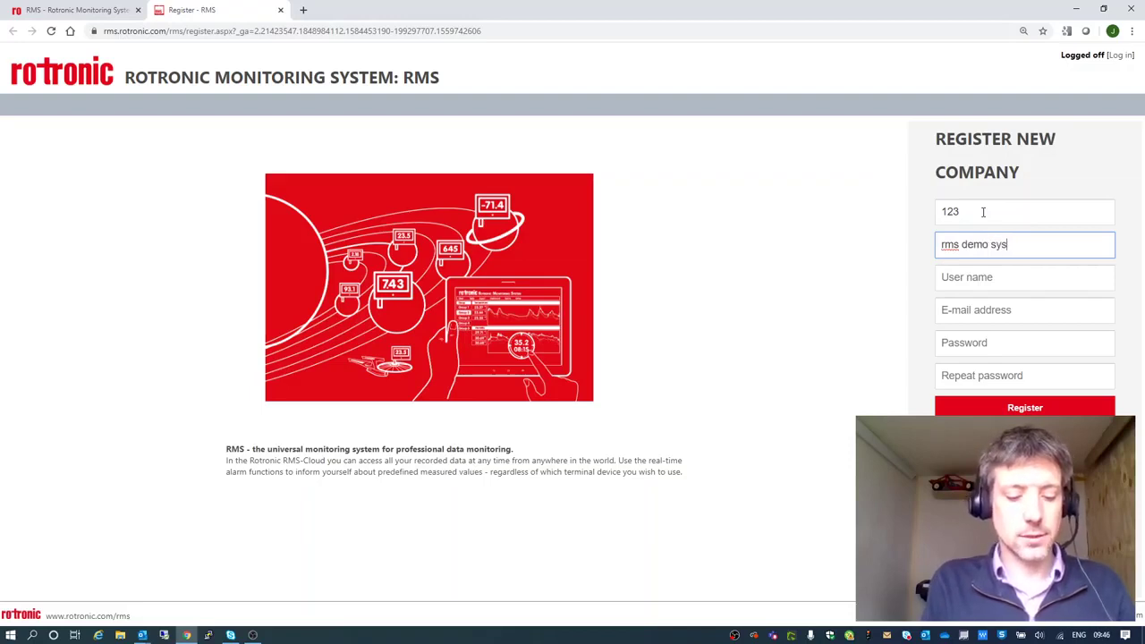
type("demo system")
key("Tab")
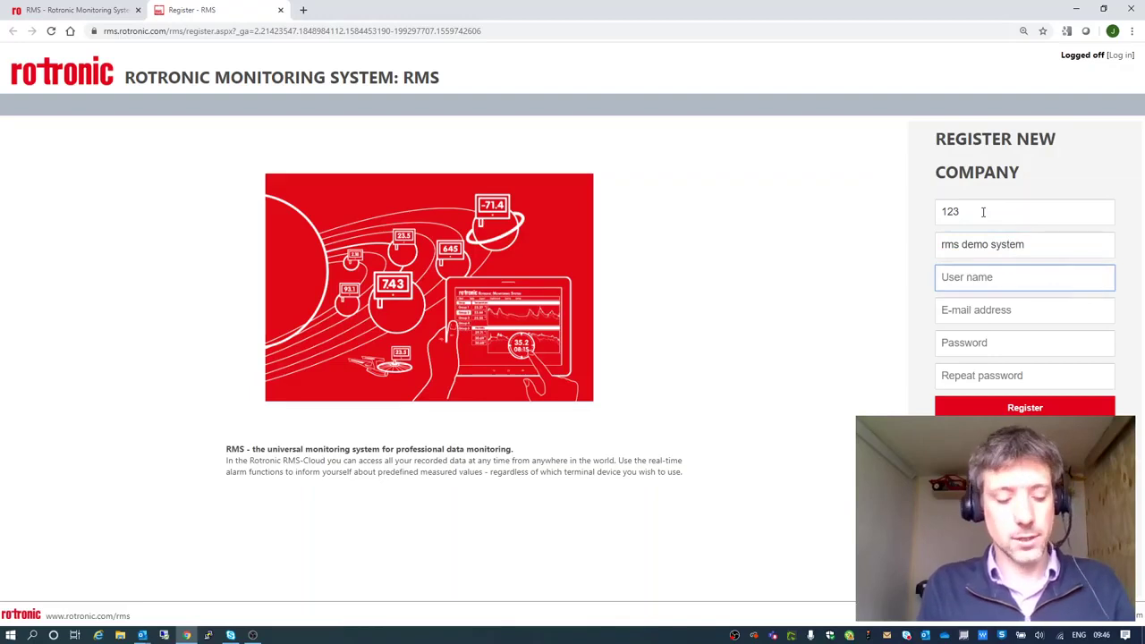
type("admin")
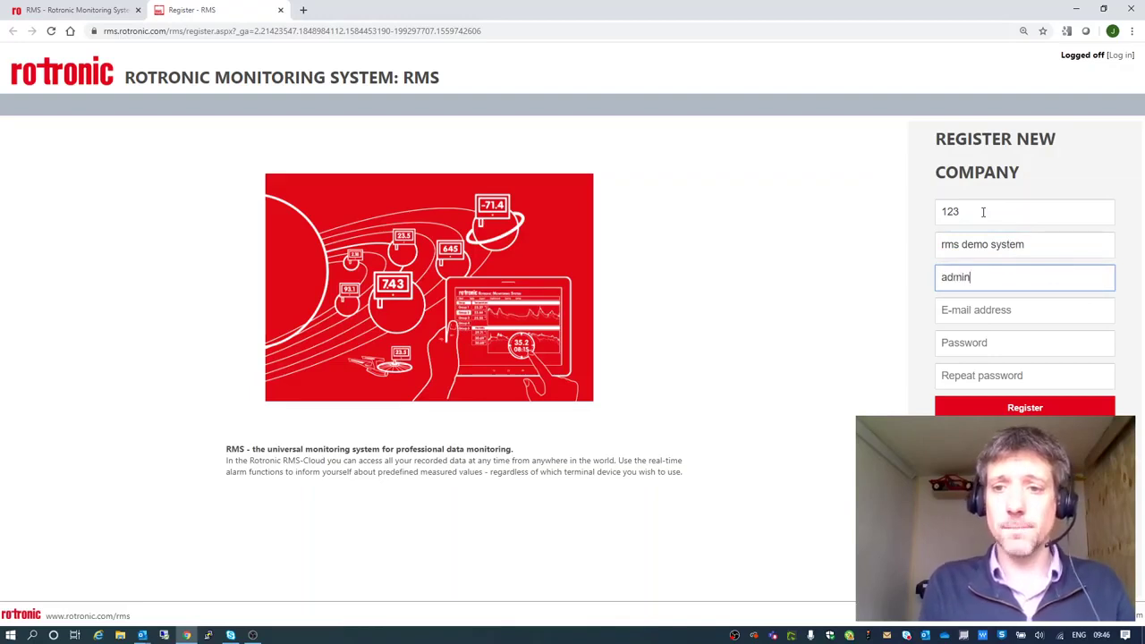
key("Tab")
Fill in the saved e-mail address and enter the account password twice.
type("jeremy")
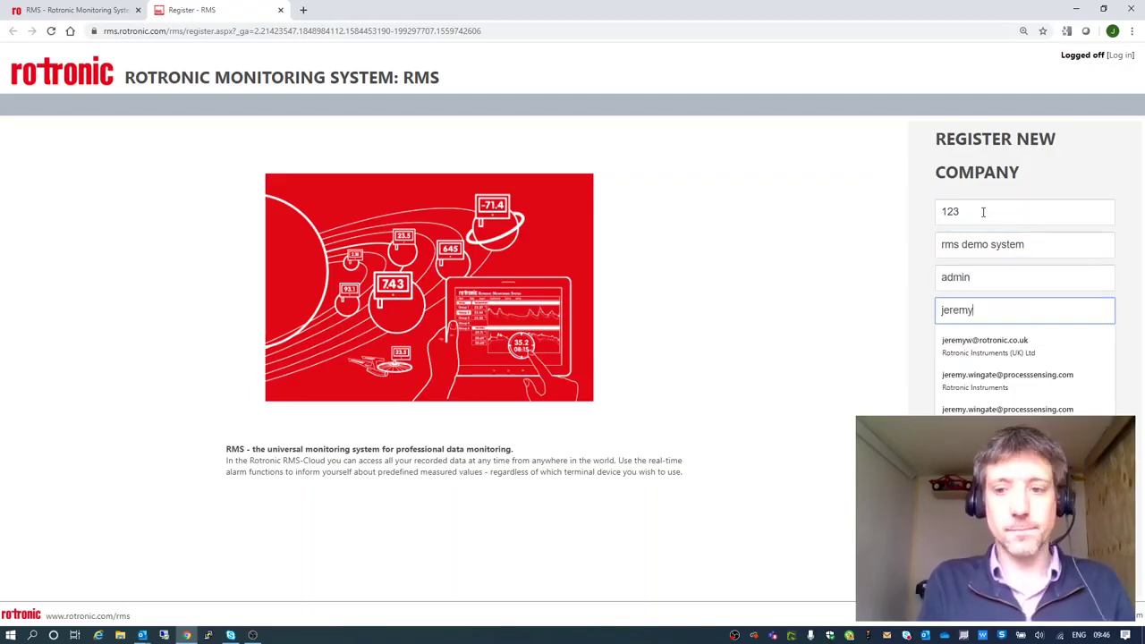
key("Down")
key("Return")
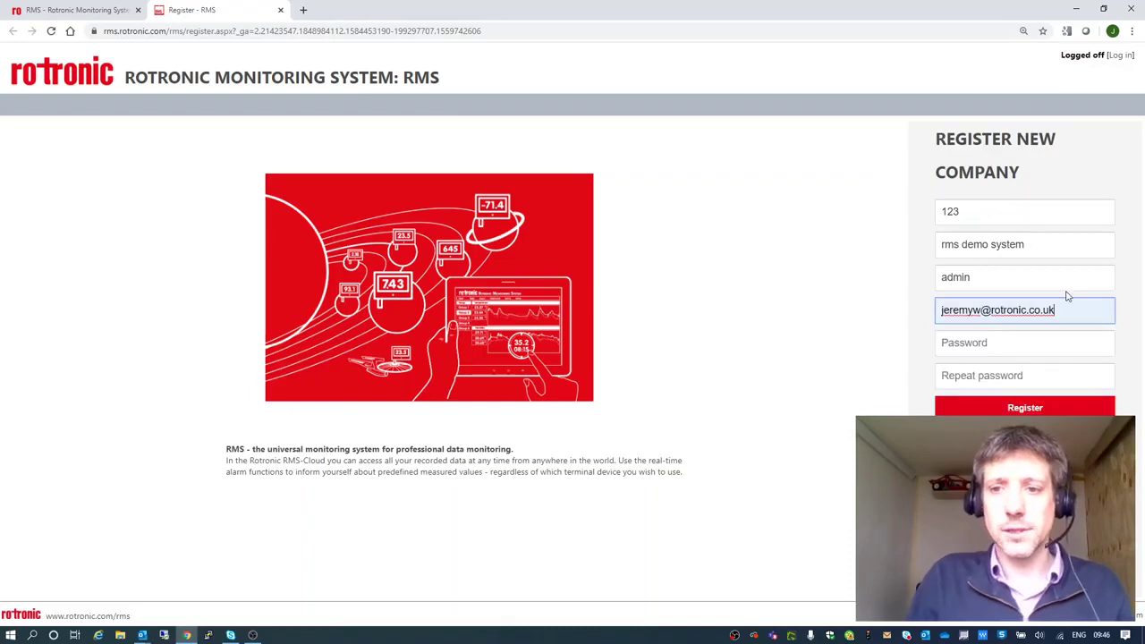
left_click(1038, 345)
type("******")
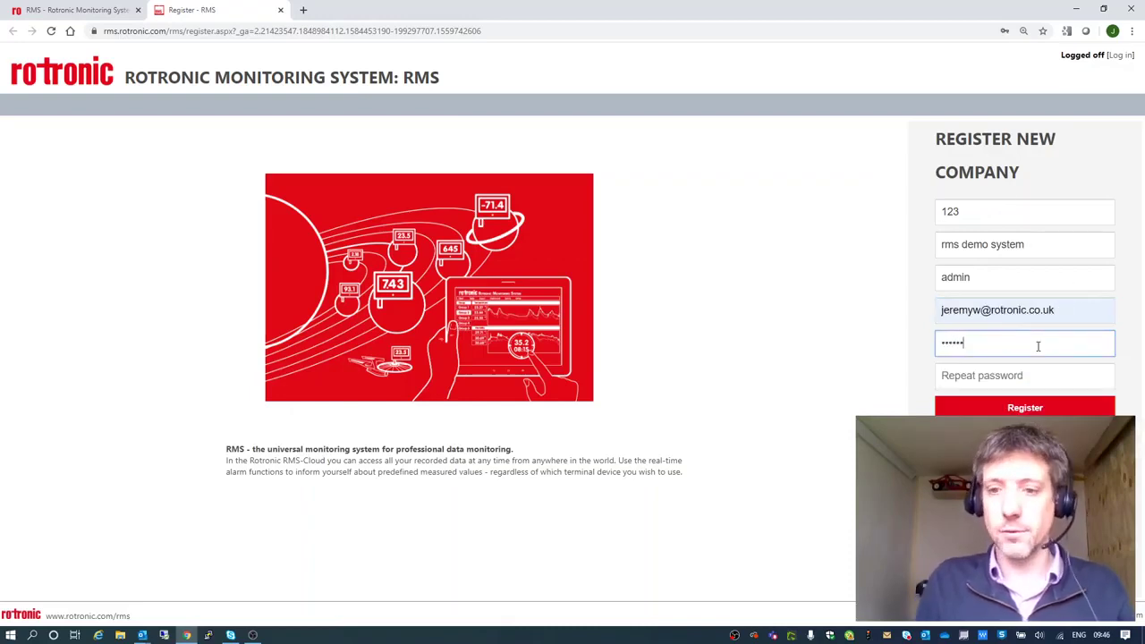
key("Tab")
type("*****")
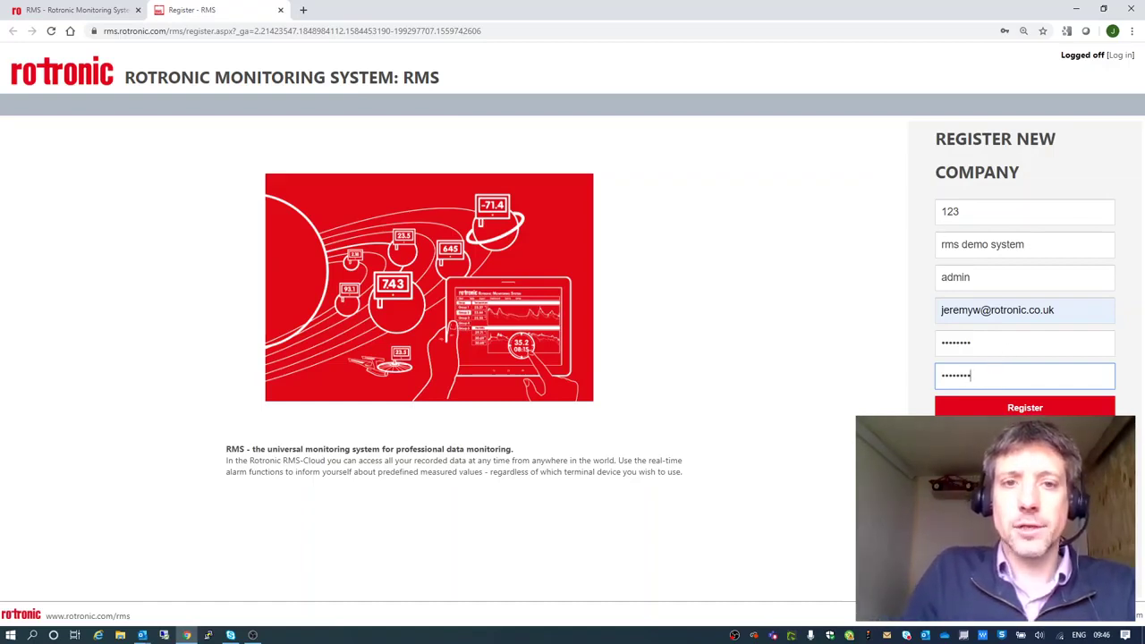
Log in as admin with the account password and open Tools > Setup.
left_click(1120, 57)
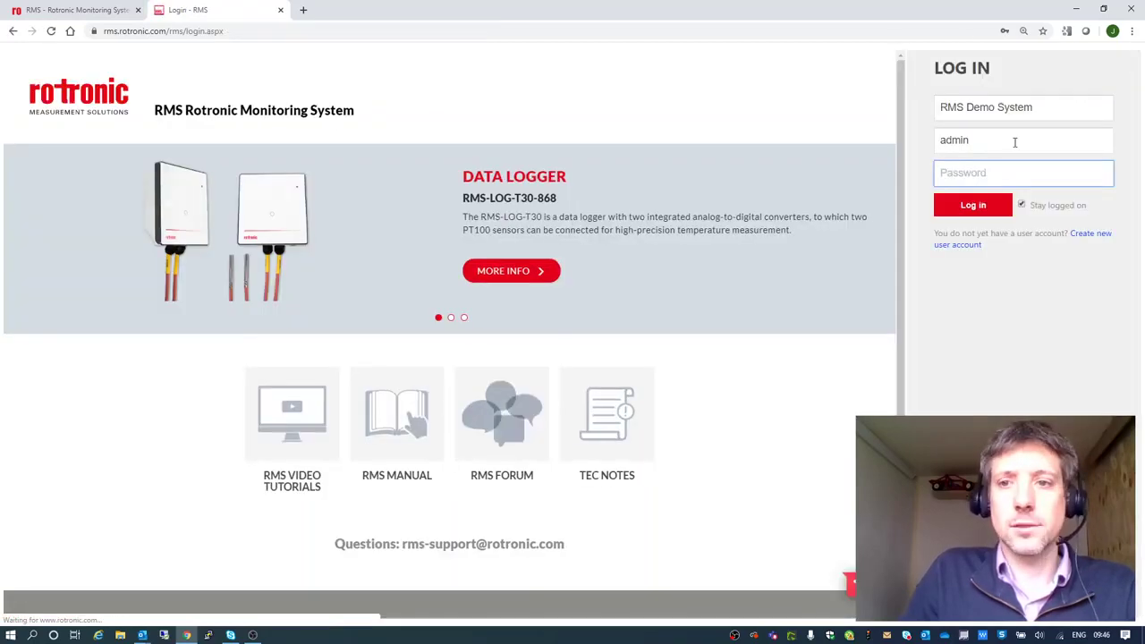
left_click(978, 173)
type("***")
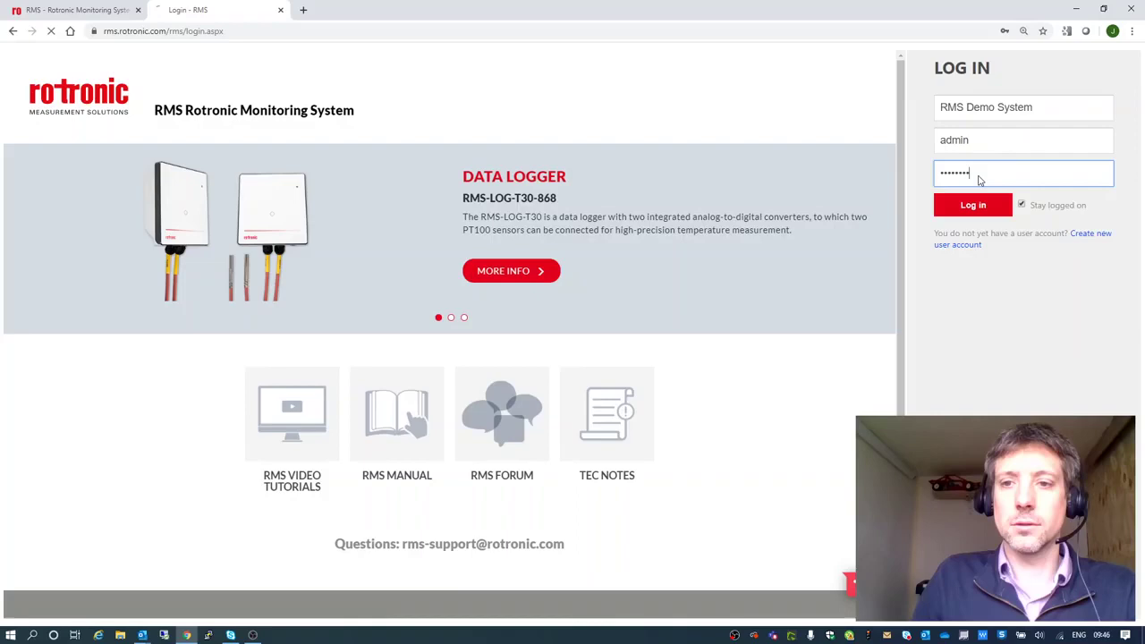
key("Return")
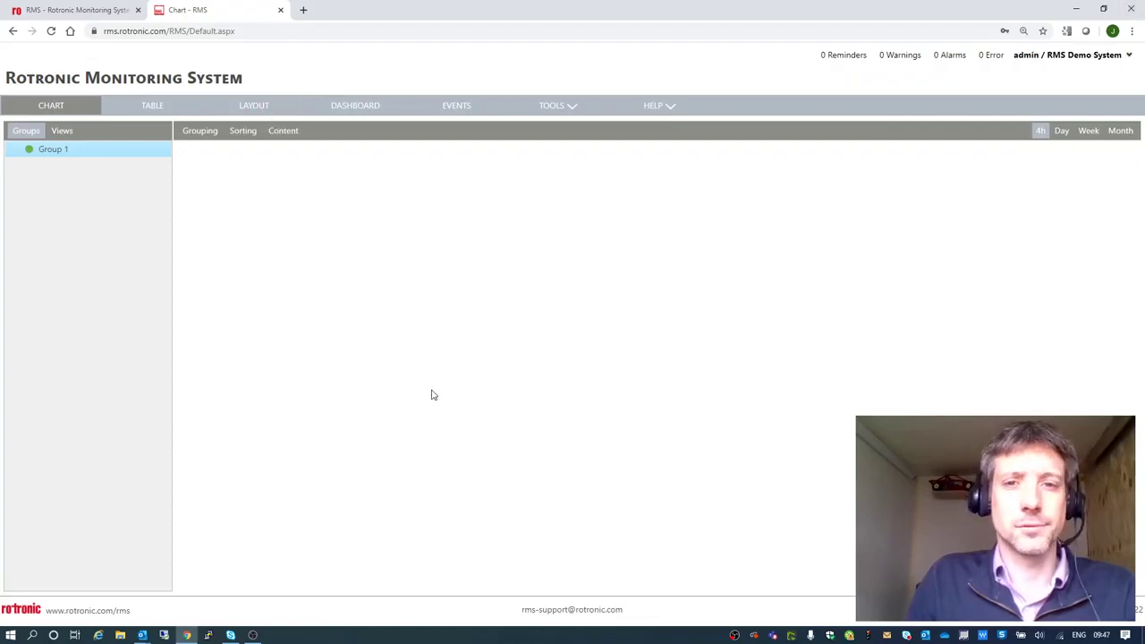
left_click(567, 106)
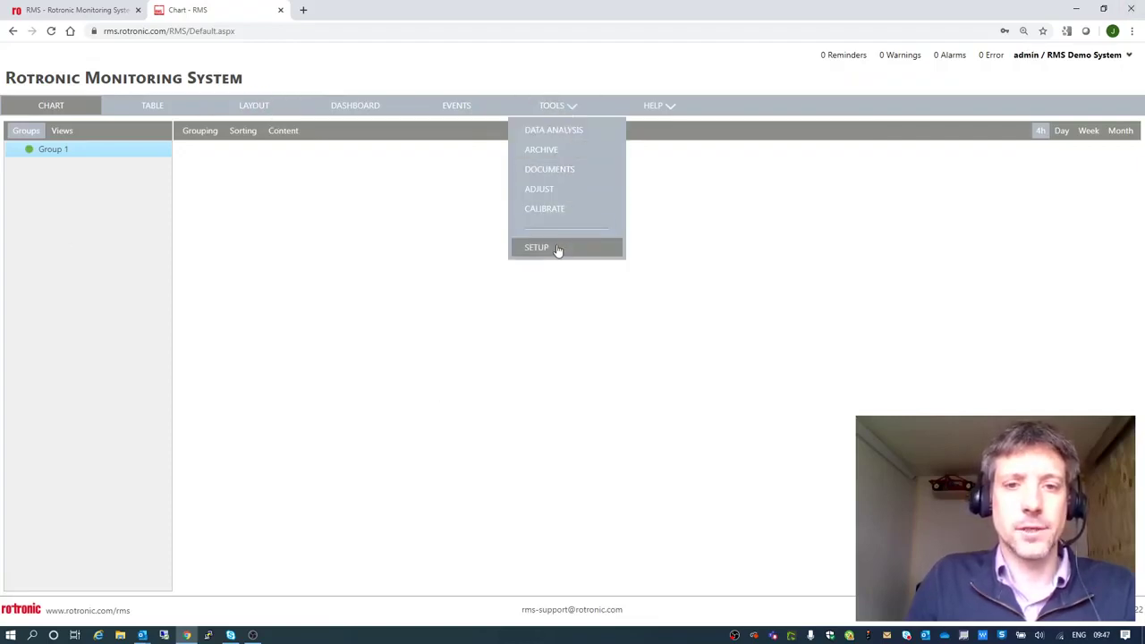
left_click(556, 248)
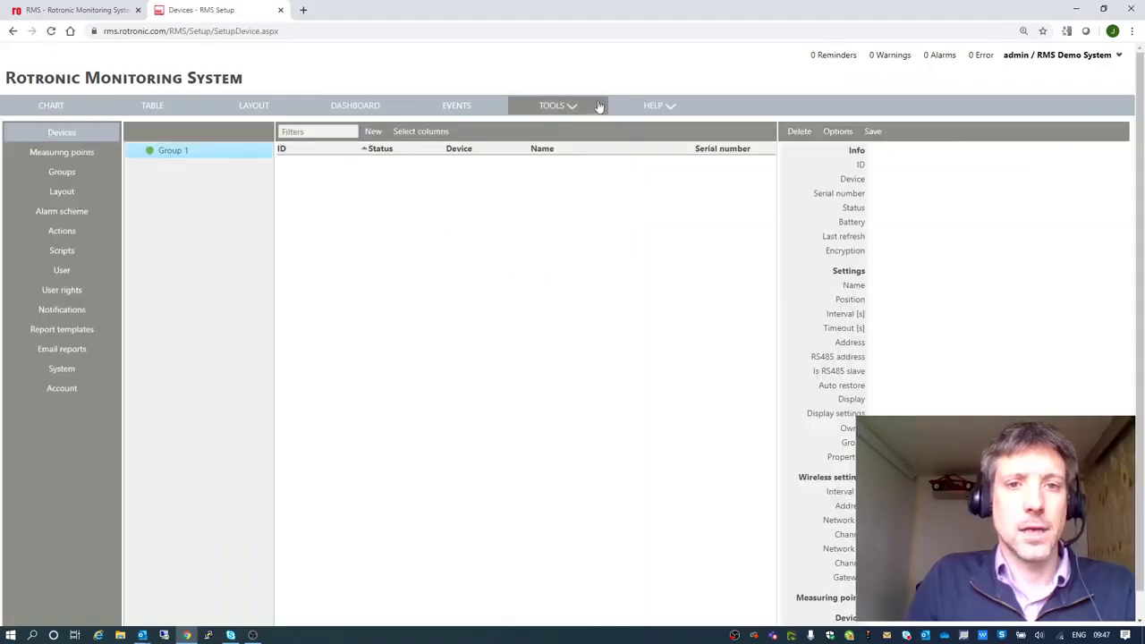
Load the rotronic_m_solutions.png logo and set the title 'Demo Live Monitoring System'.
left_click(58, 394)
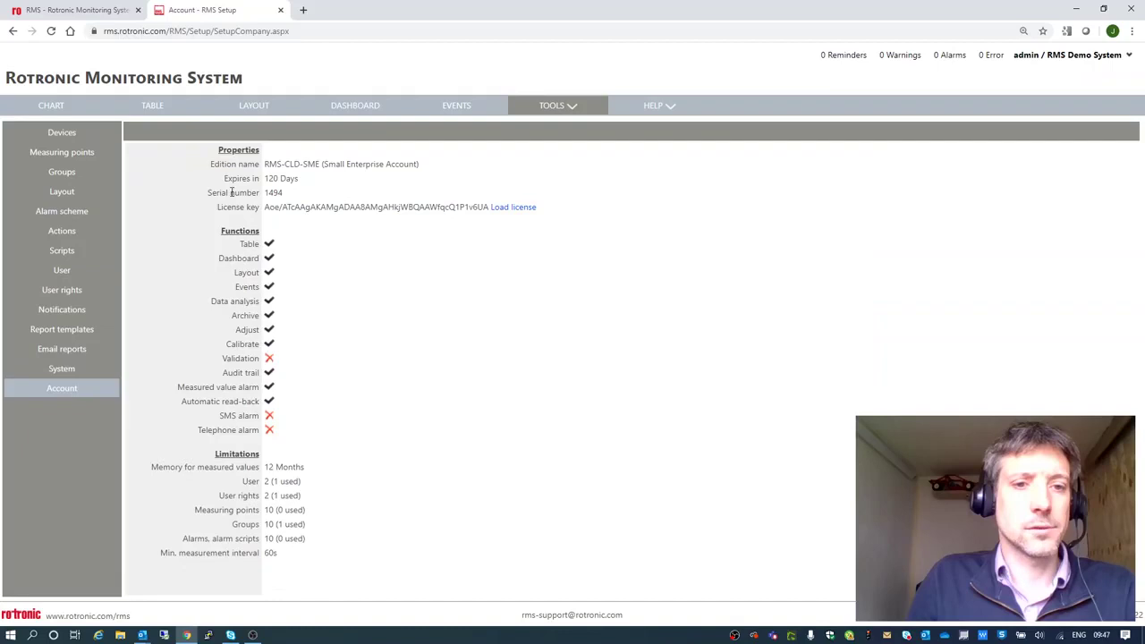
left_click(64, 368)
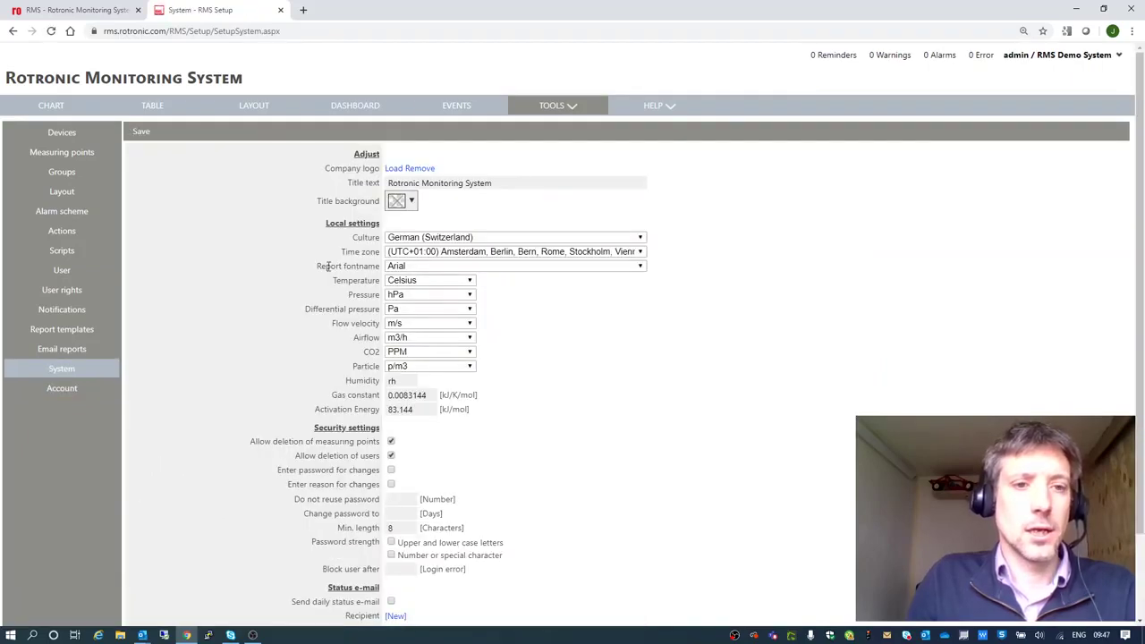
left_click(400, 170)
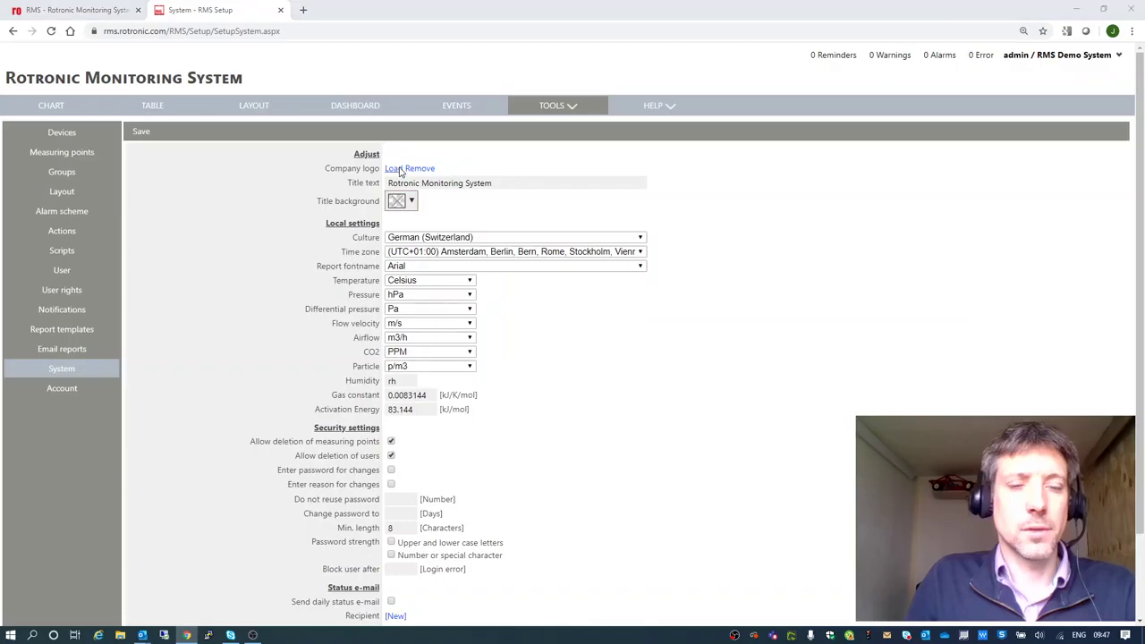
left_click(382, 112)
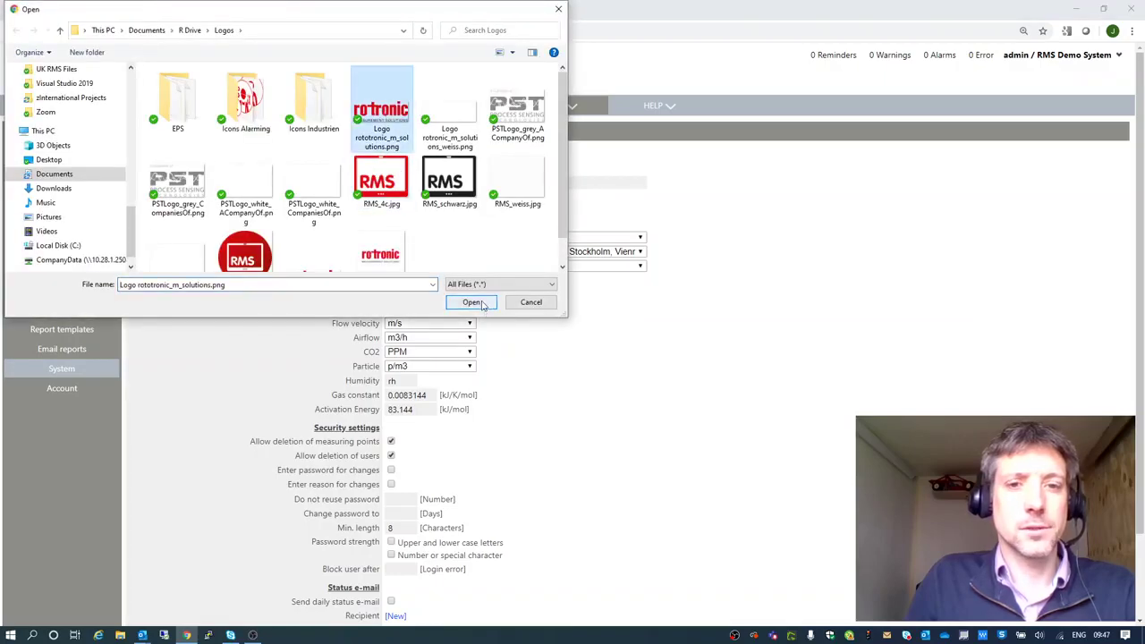
left_click(474, 303)
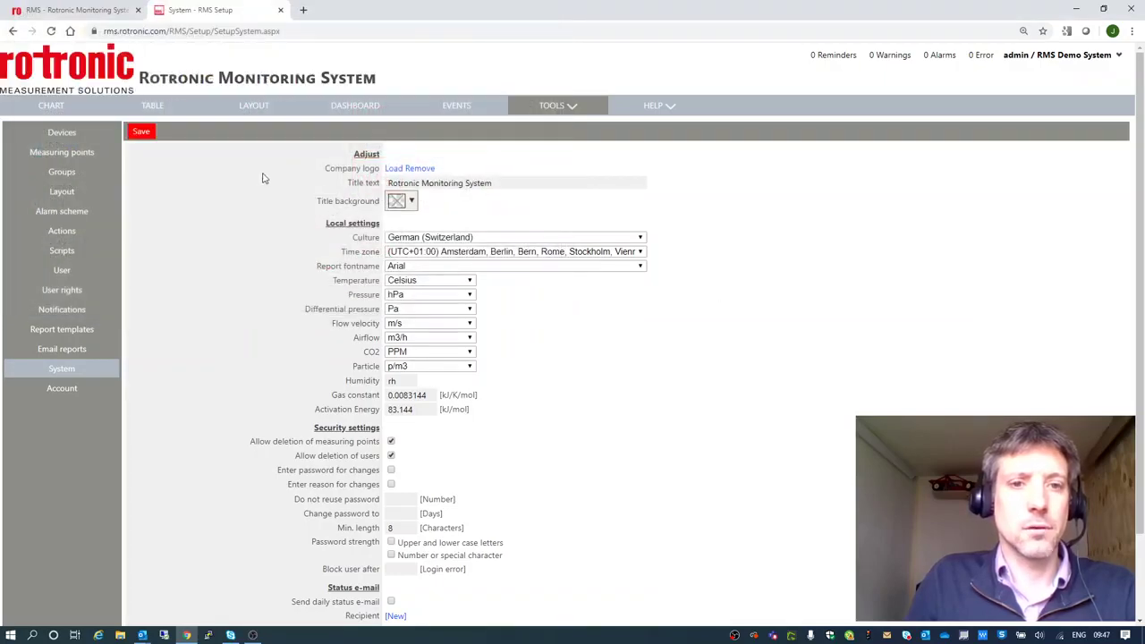
left_click_drag(389, 184, 527, 183)
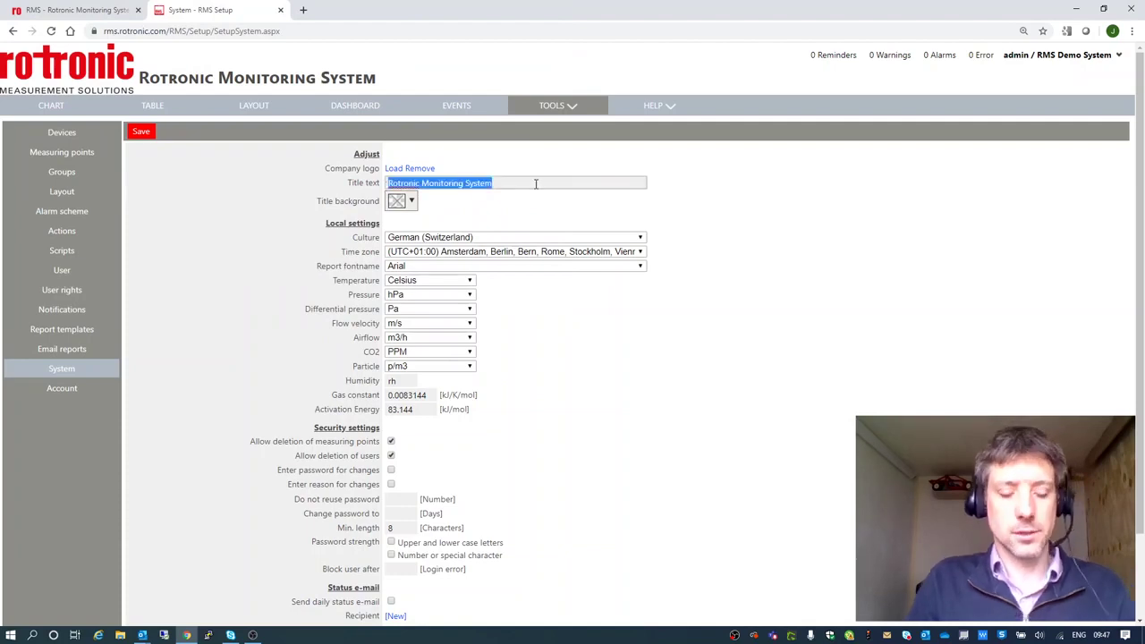
type("Demo L")
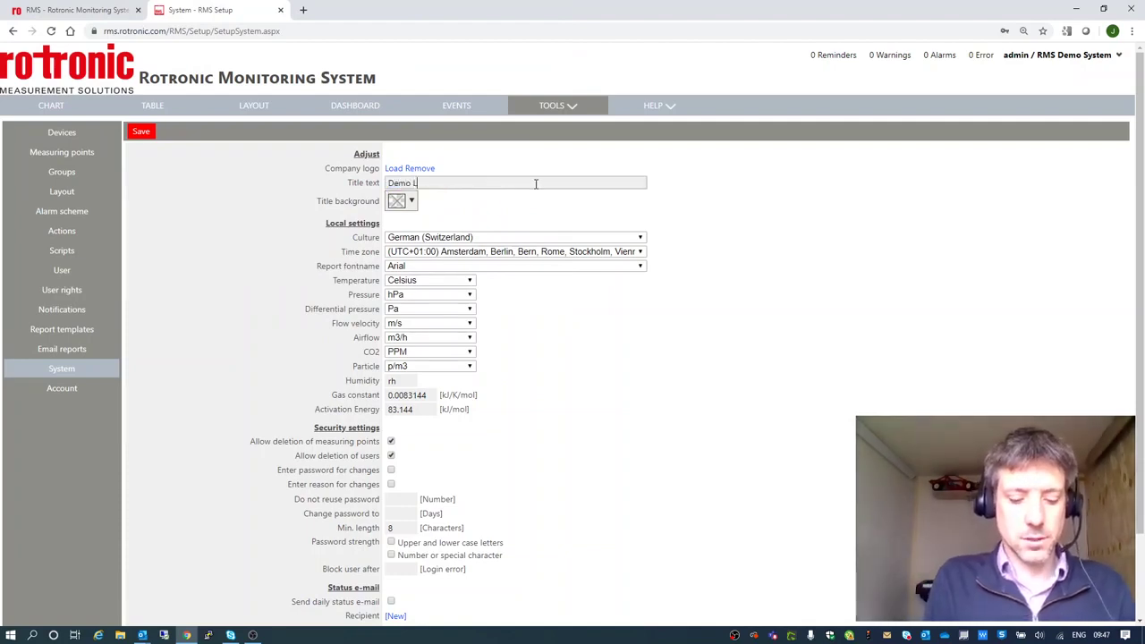
type("ive Monito")
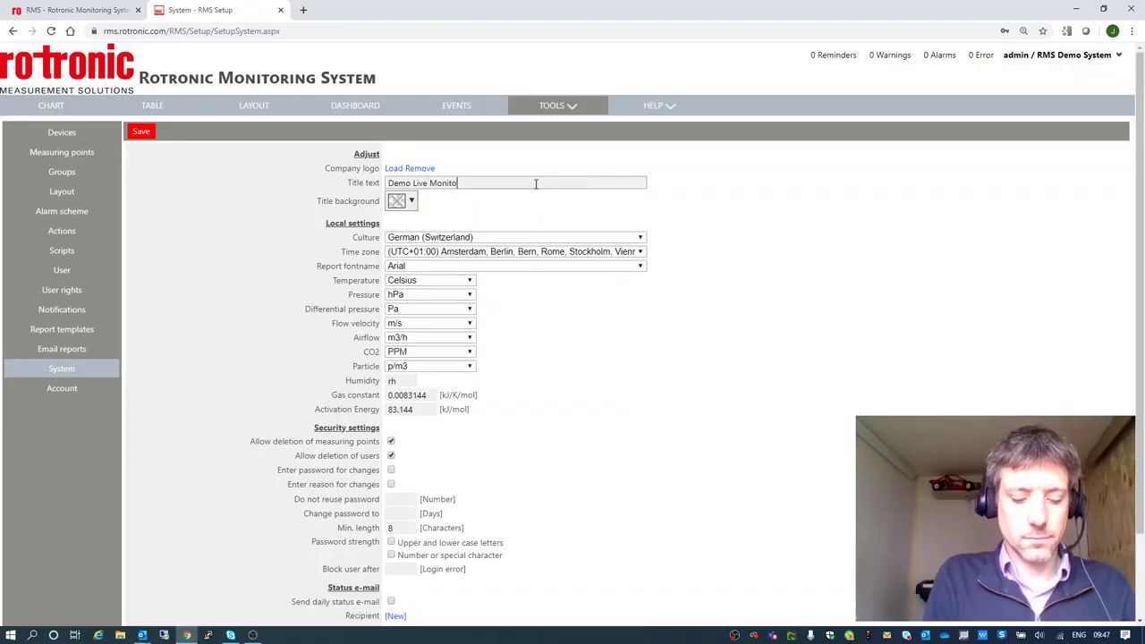
type("ring Syste")
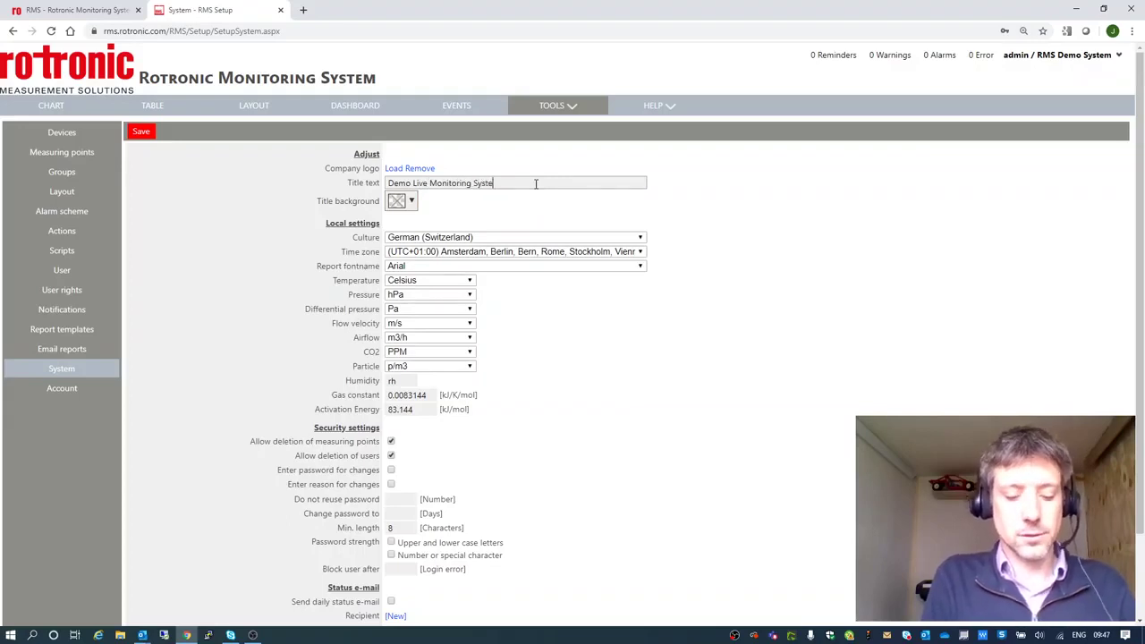
type("m")
left_click(534, 208)
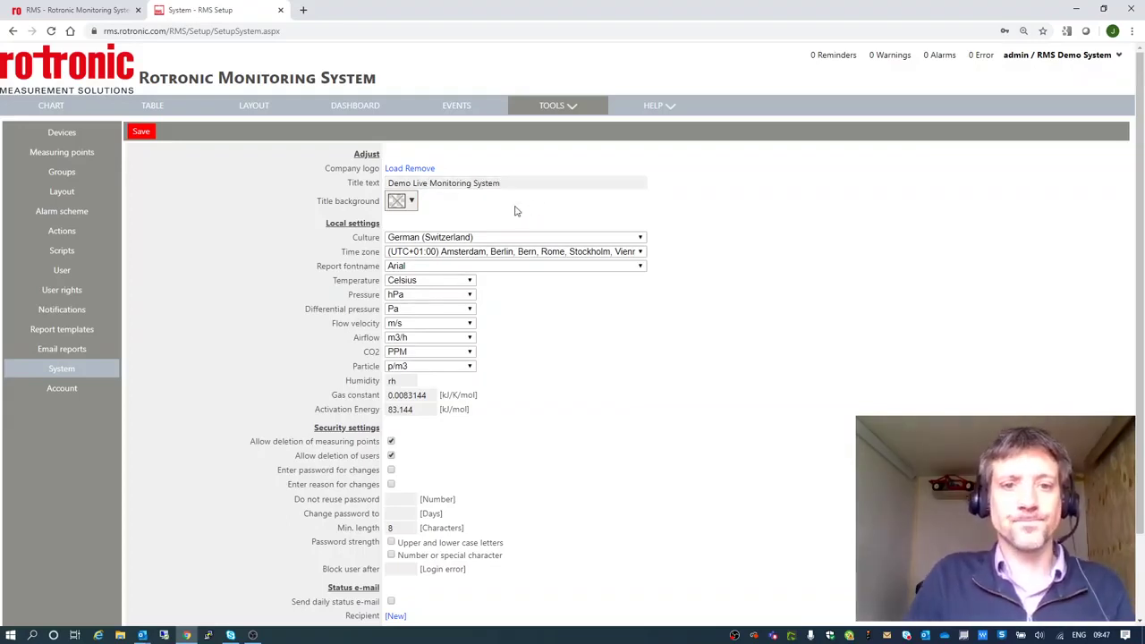
Set the culture to English (United Kingdom) and time zone to UTC+00:00 London.
left_click(440, 238)
scroll(460, 422, "up", 3)
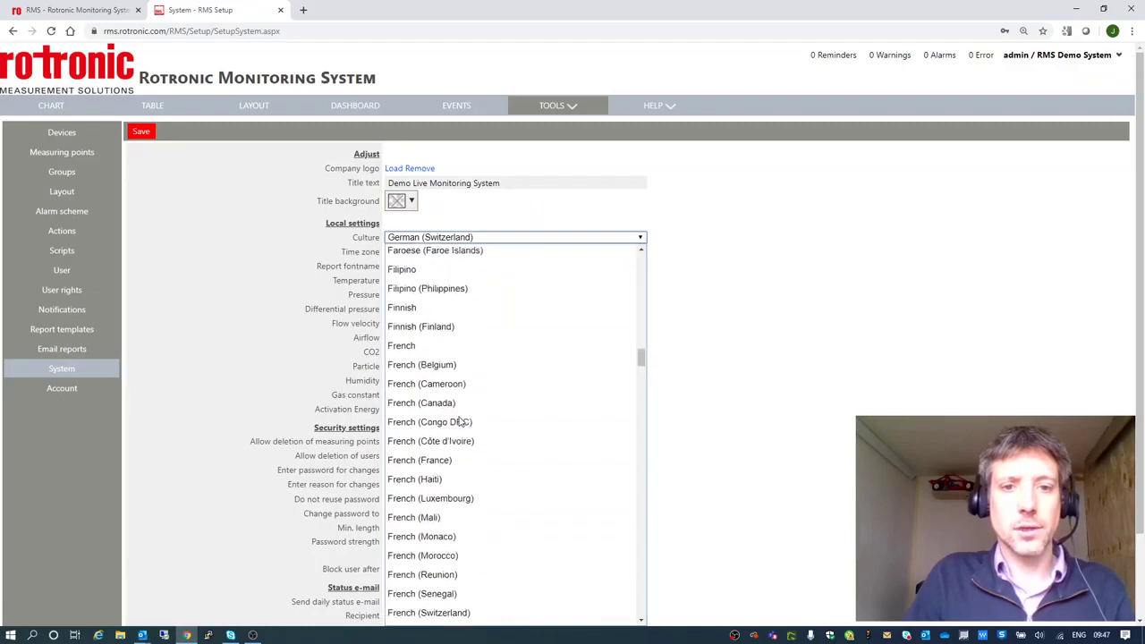
scroll(461, 421, "up", 4)
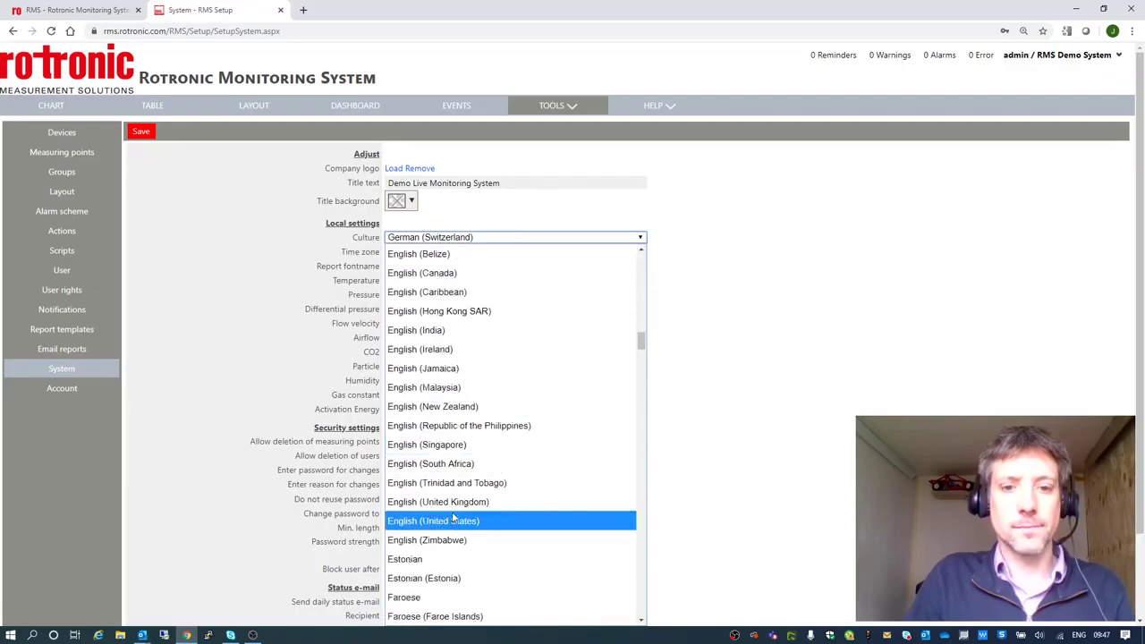
left_click(466, 505)
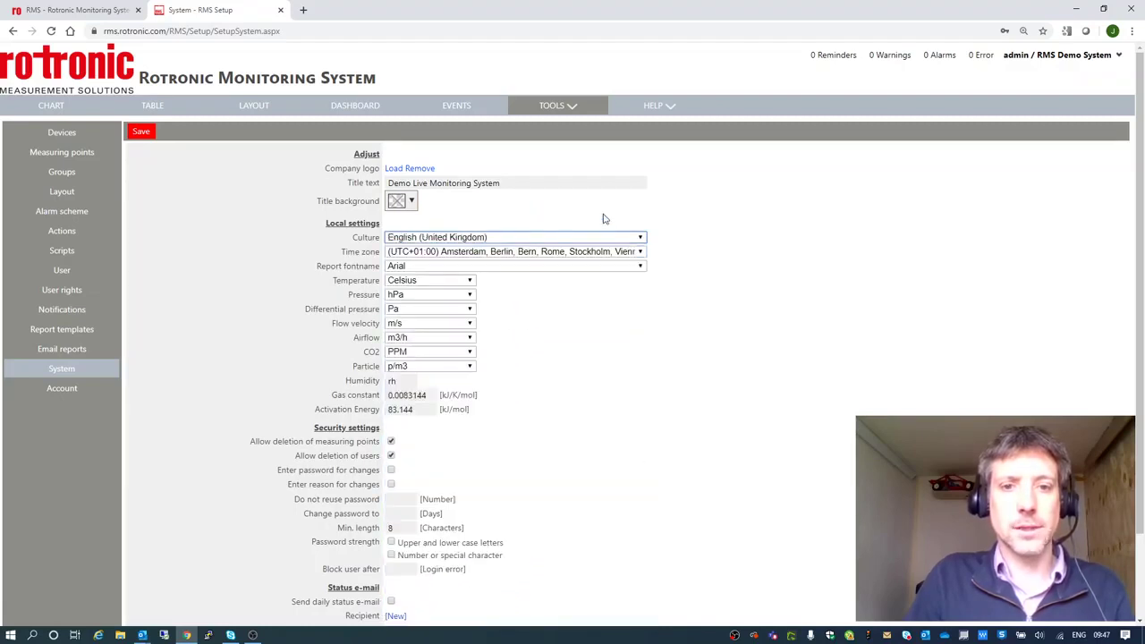
left_click(479, 252)
scroll(466, 416, "up", 2)
left_click(474, 556)
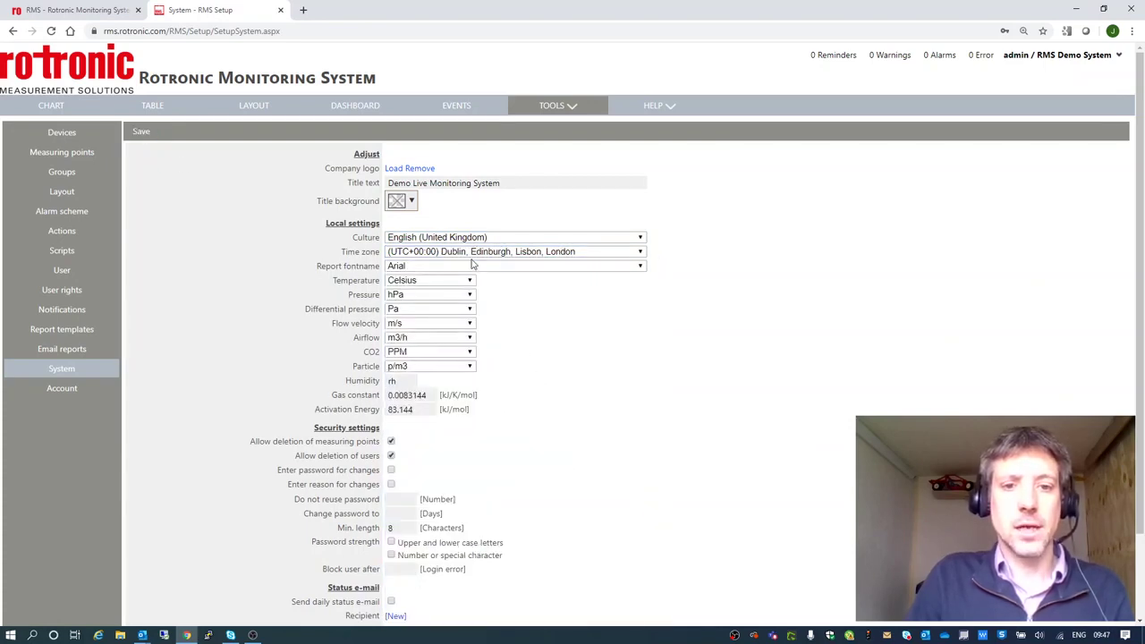
scroll(516, 494, "down", 1)
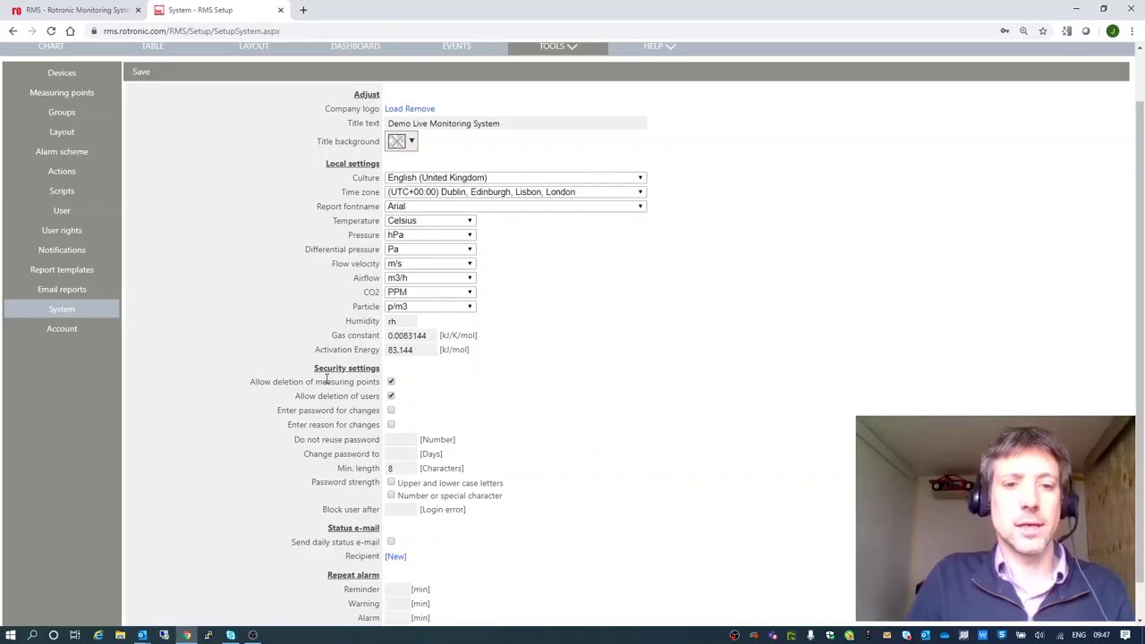
scroll(573, 474, "down", 1)
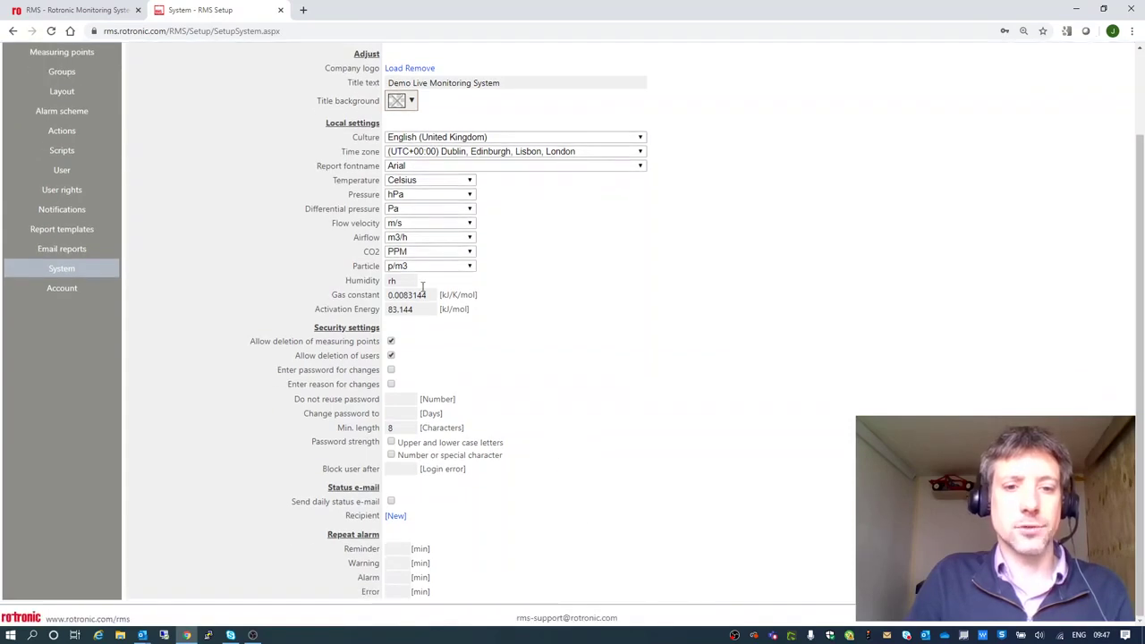
scroll(480, 453, "up", 2)
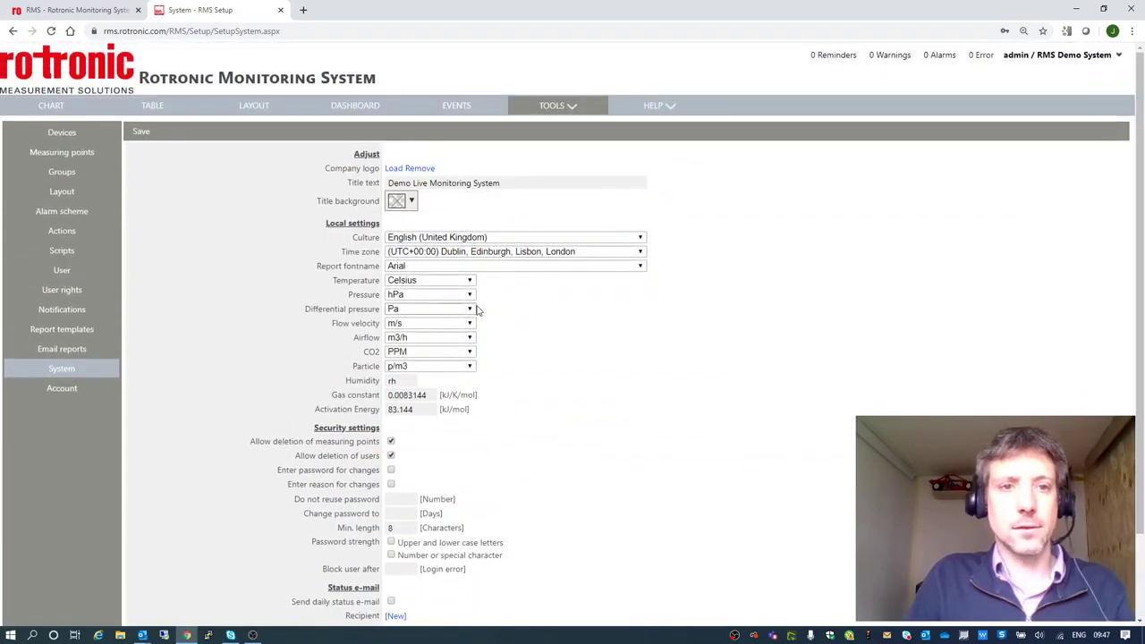
Return to the chart page, then go to Setup > Groups.
left_click(51, 106)
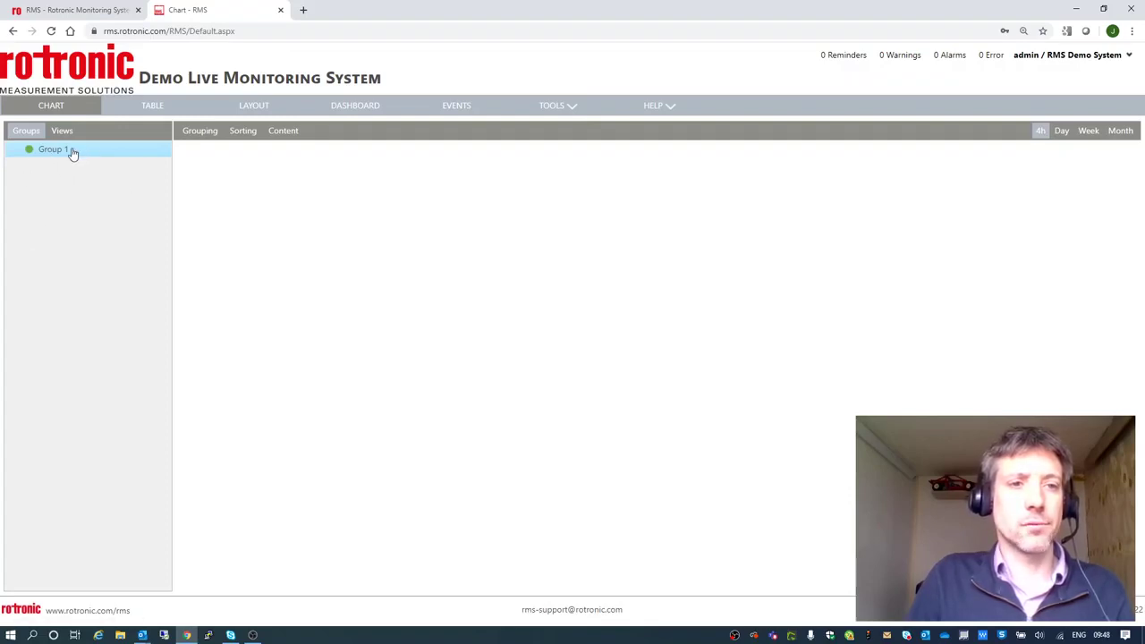
left_click(565, 106)
left_click(551, 250)
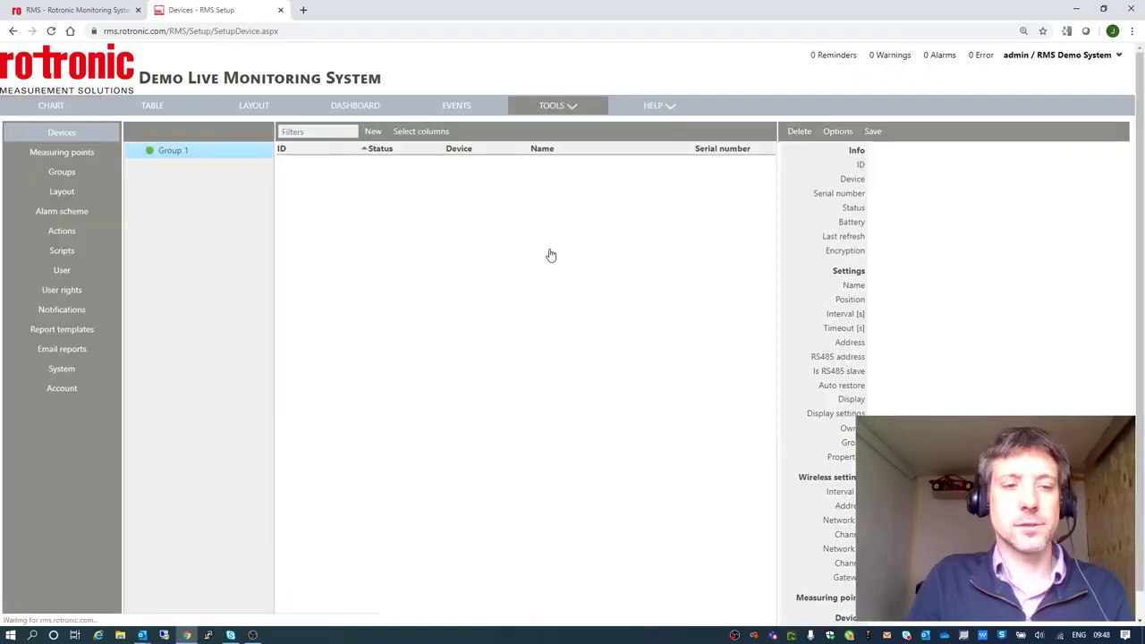
left_click(61, 170)
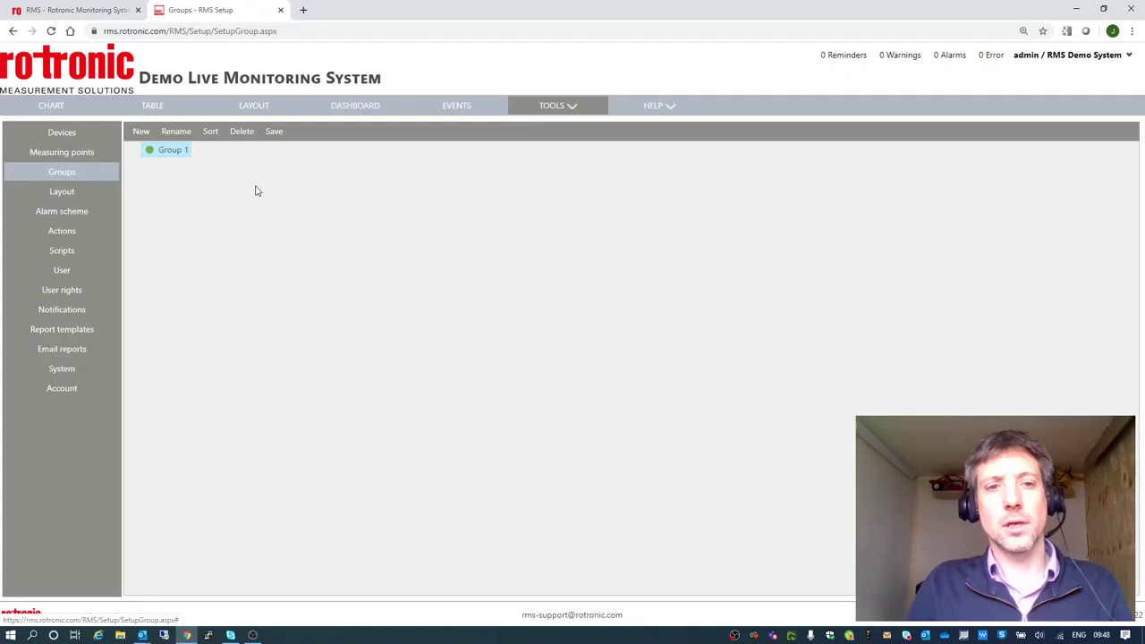
Rename Group 1 to Home Office and save it.
left_click(176, 134)
type("Of")
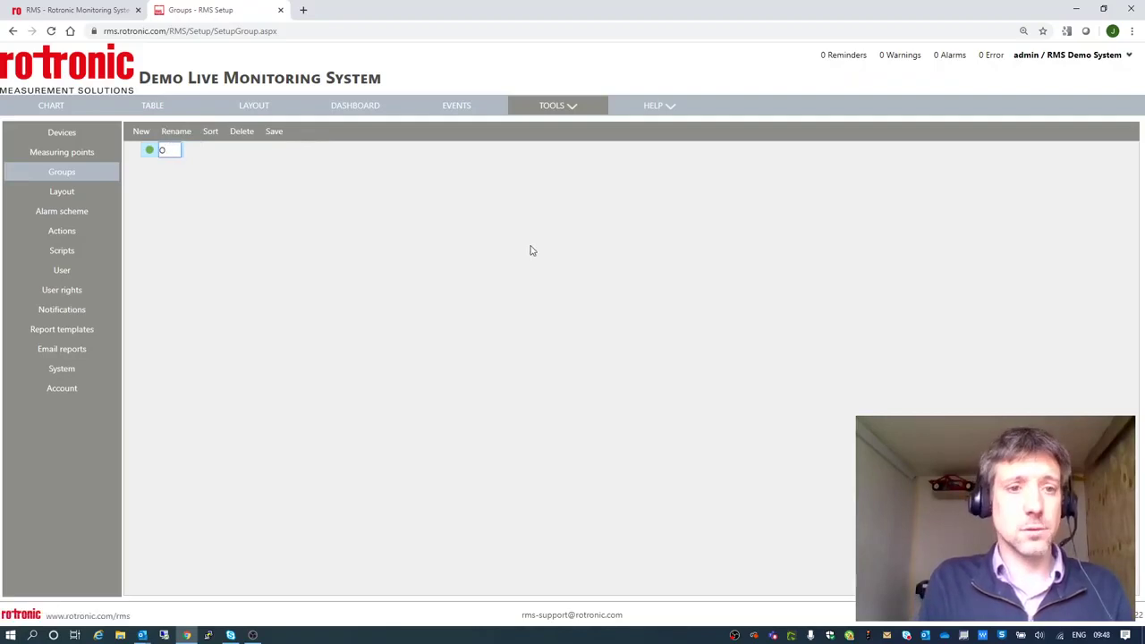
key("BackSpace")
type("Home Office")
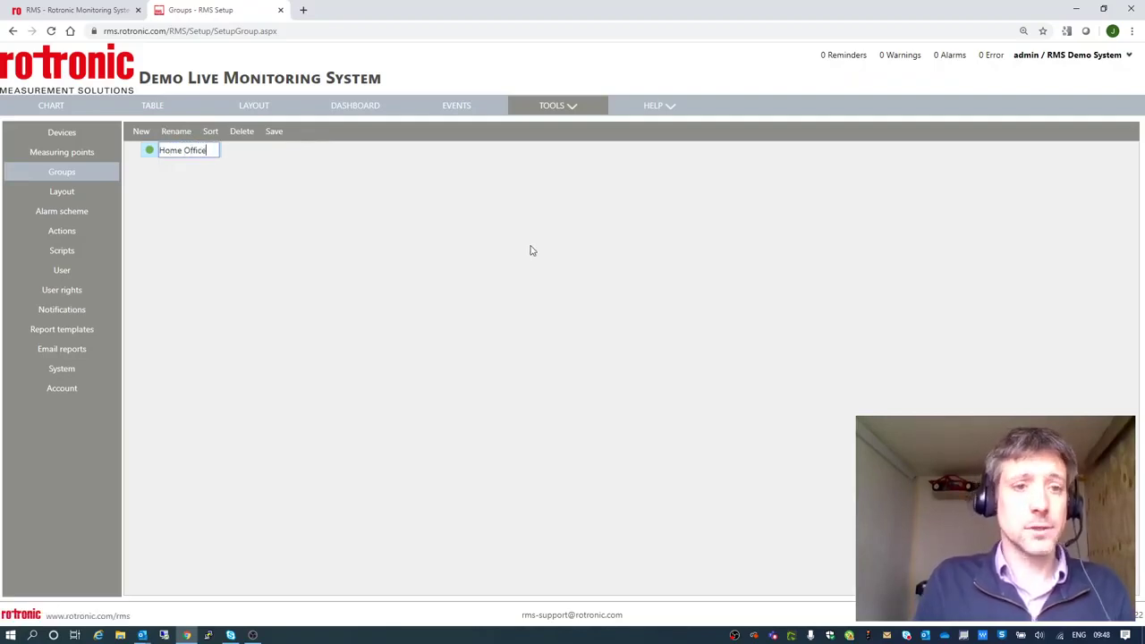
key("Return")
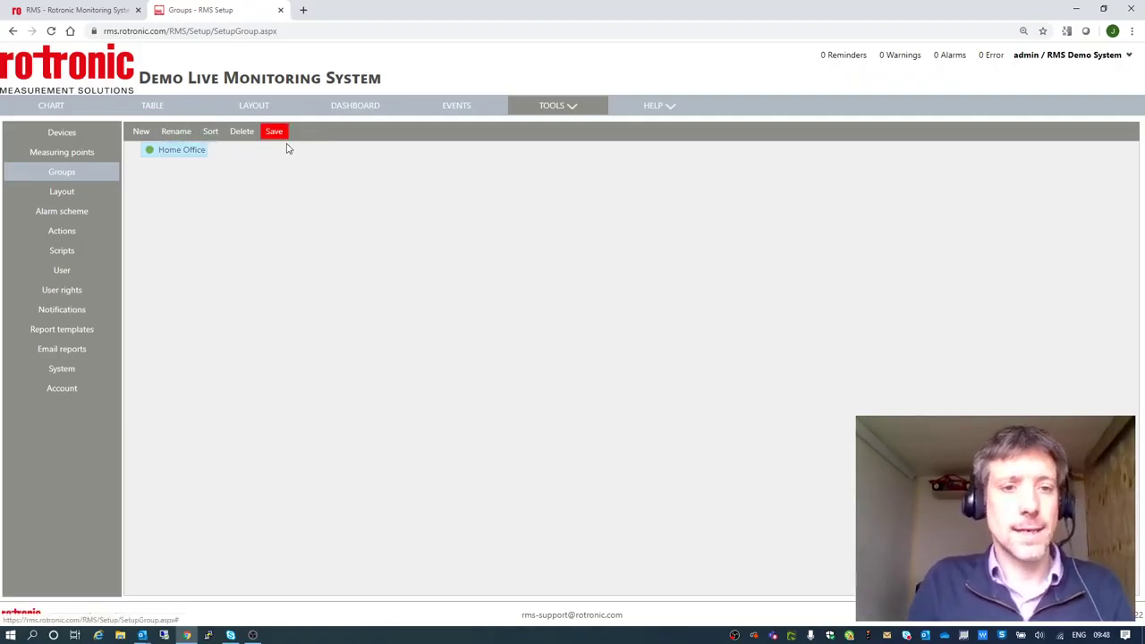
left_click(271, 134)
Create a Weather Data group and move it to the top level.
left_click(140, 132)
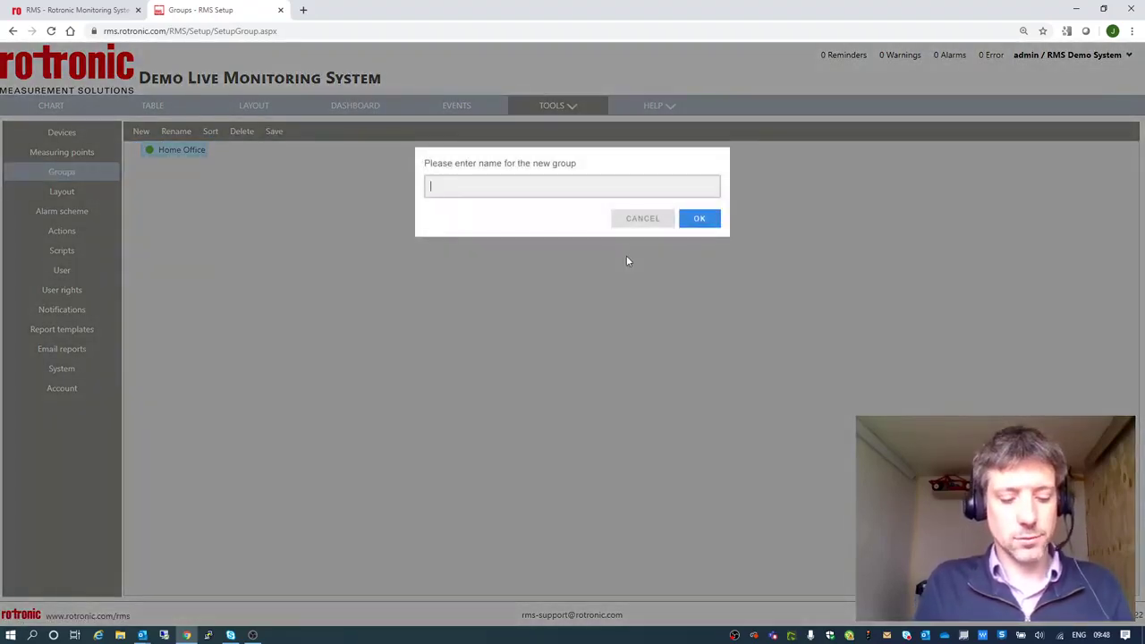
type("Weather ")
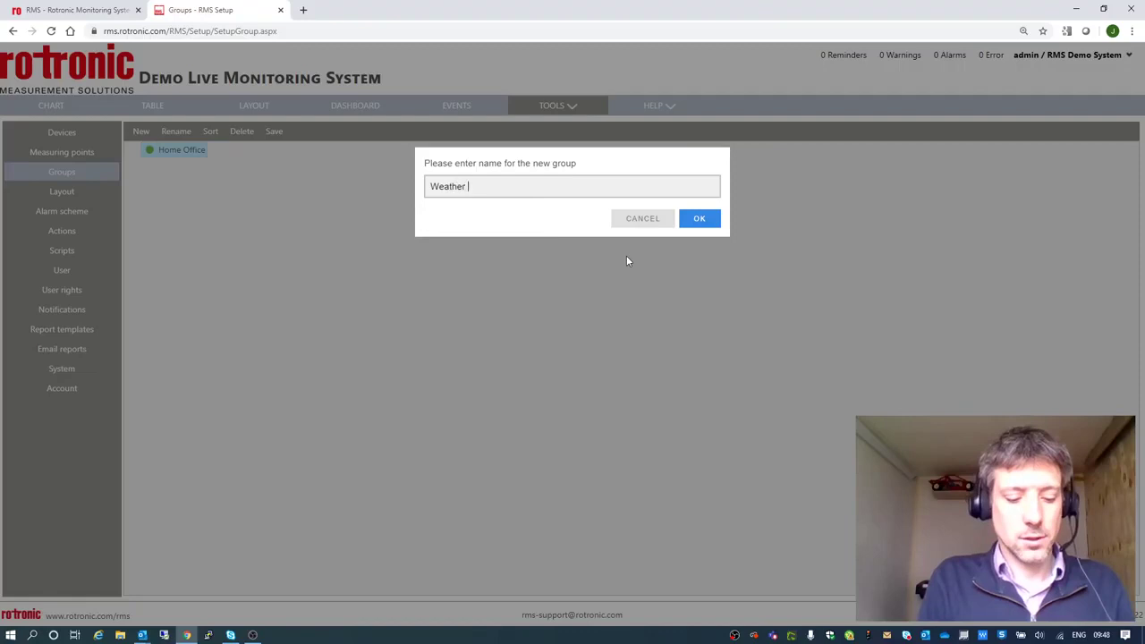
type("Data")
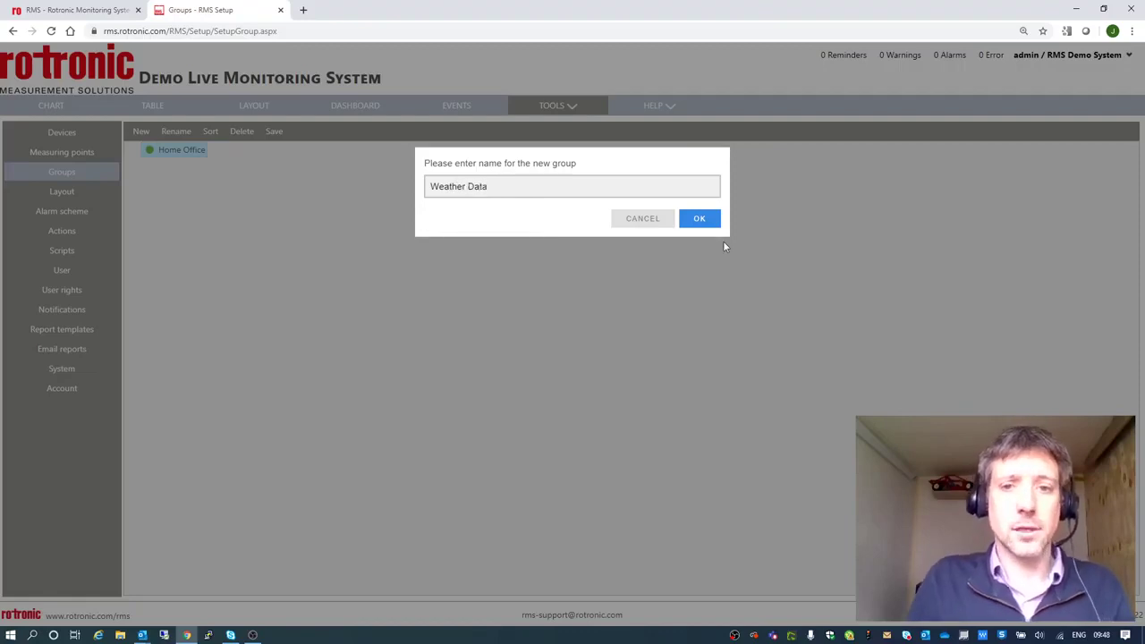
left_click(707, 220)
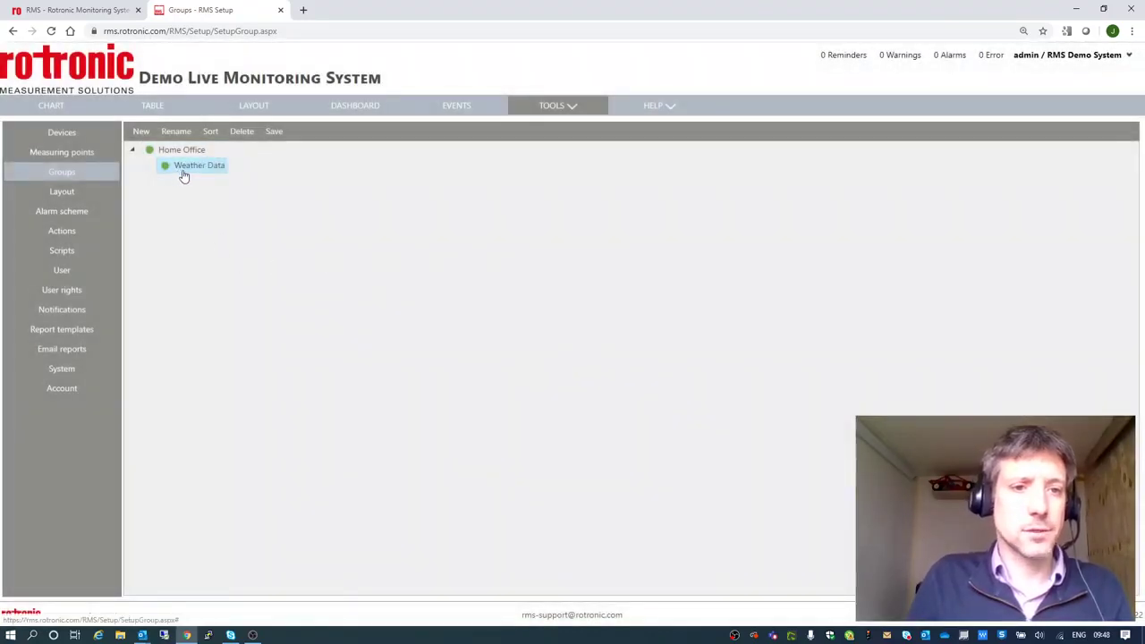
left_click_drag(184, 174, 181, 164)
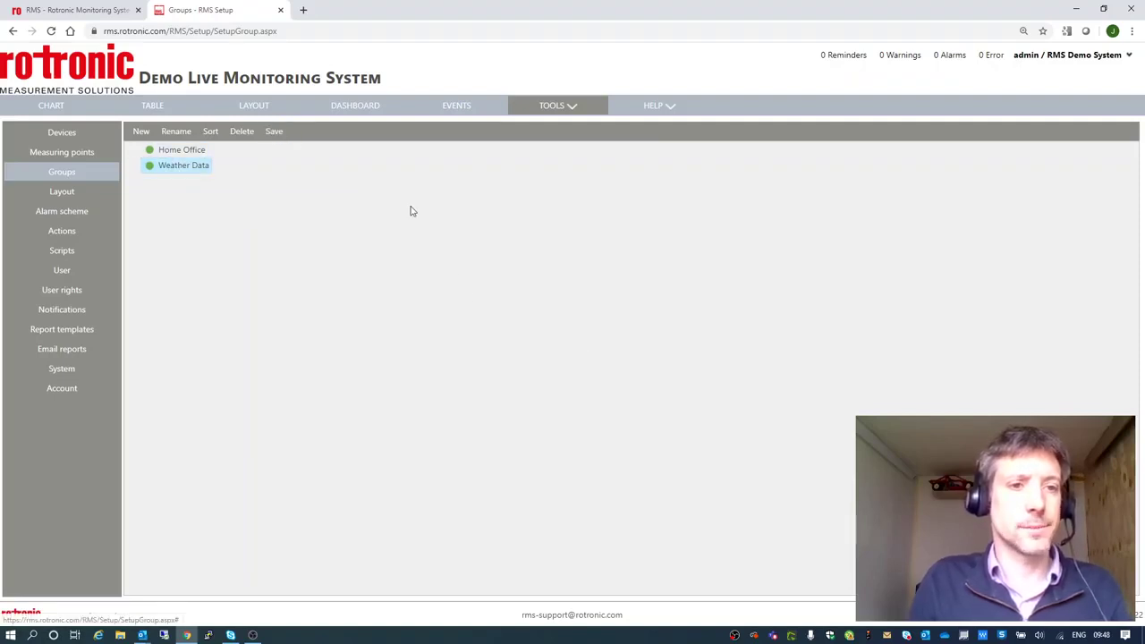
Check the empty Devices list, then launch RMS-CONFIG from the Windows search.
left_click(77, 140)
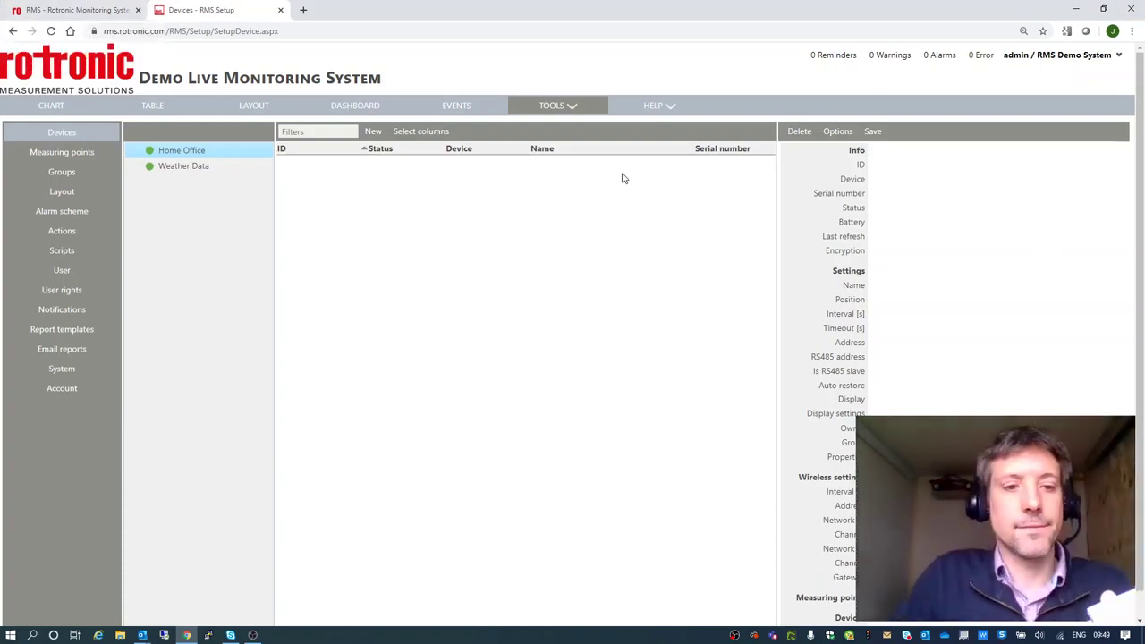
key("super")
type("rms")
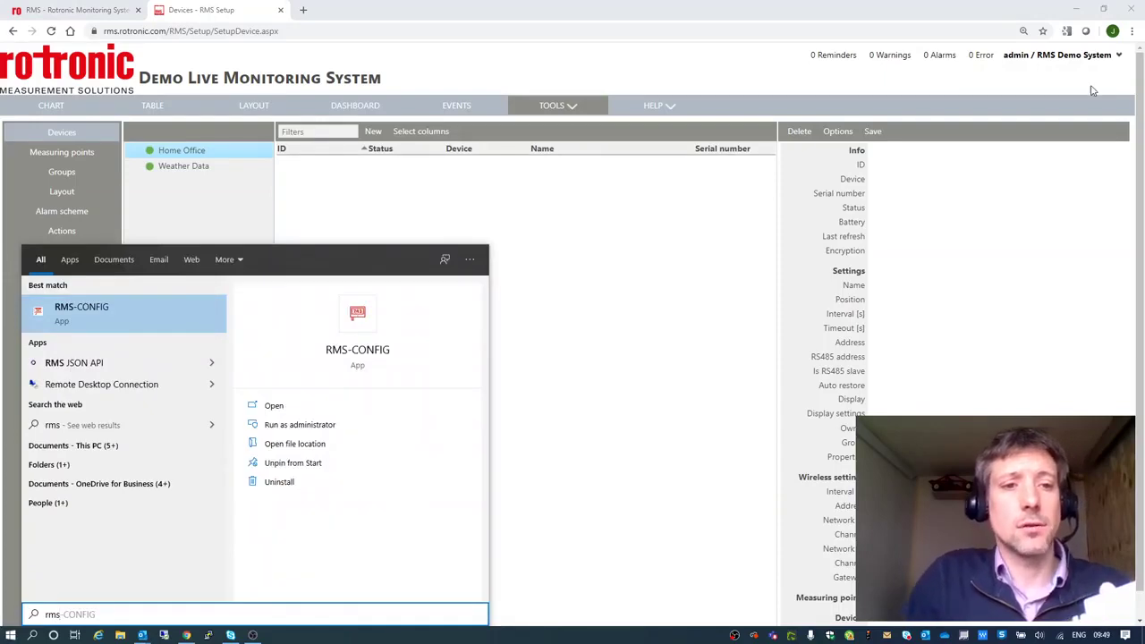
left_click(122, 315)
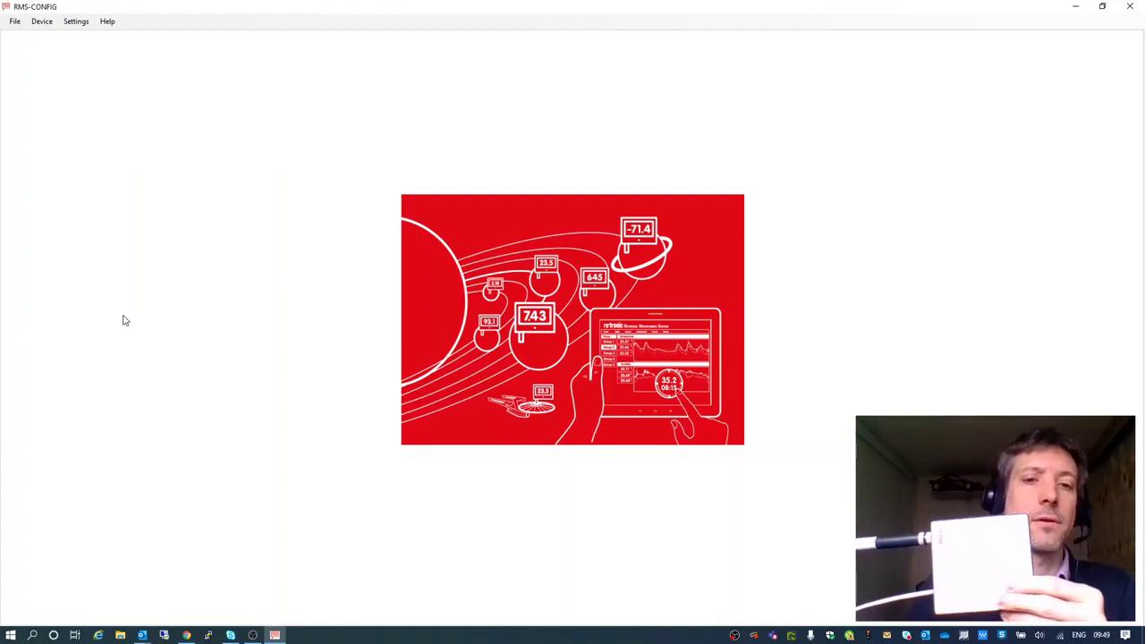
left_click(42, 21)
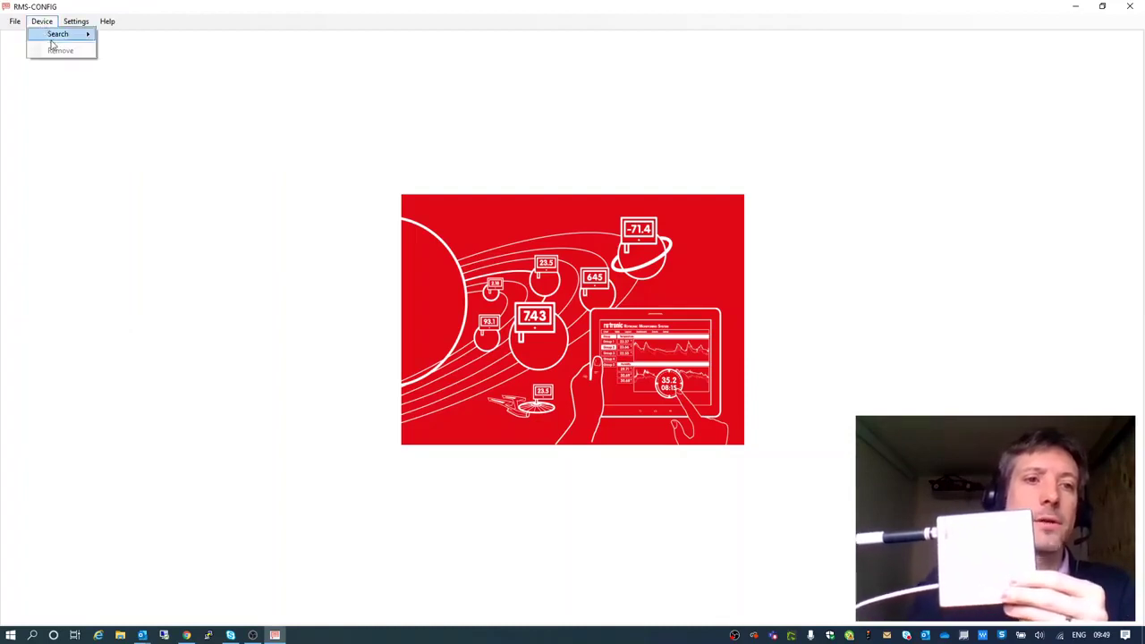
mouse_move(53, 36)
left_click(137, 49)
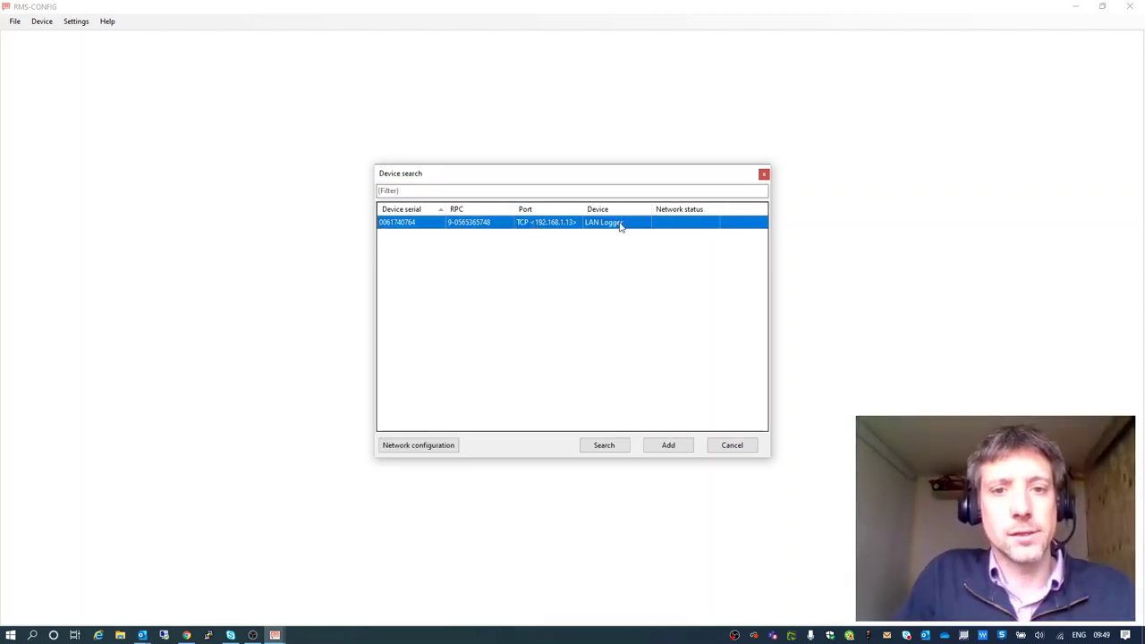
left_click(434, 445)
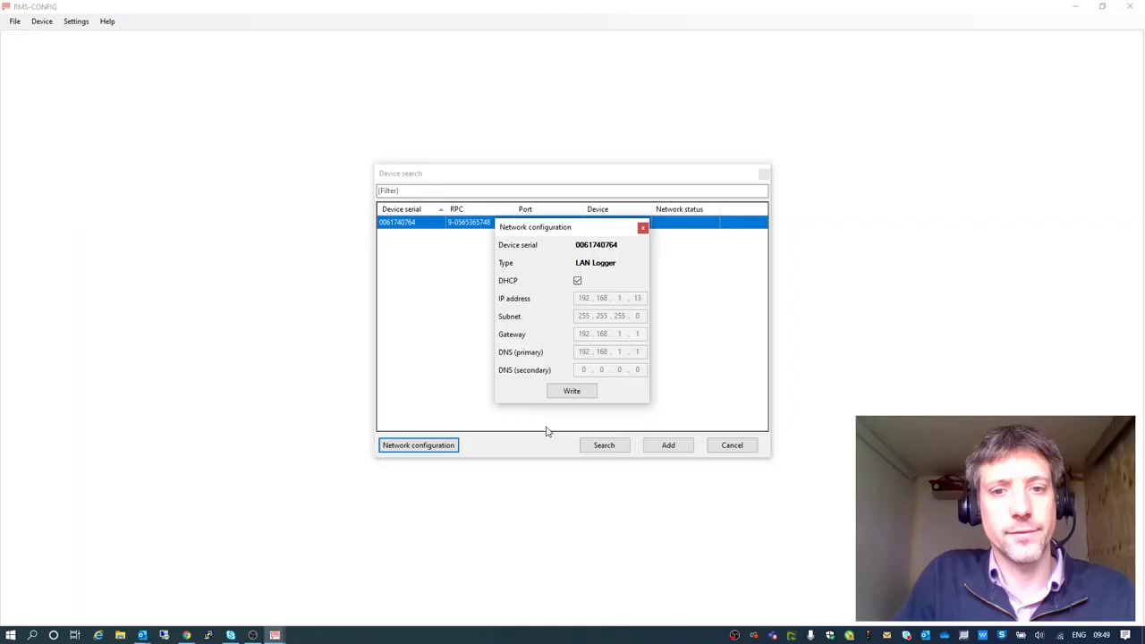
left_click(643, 229)
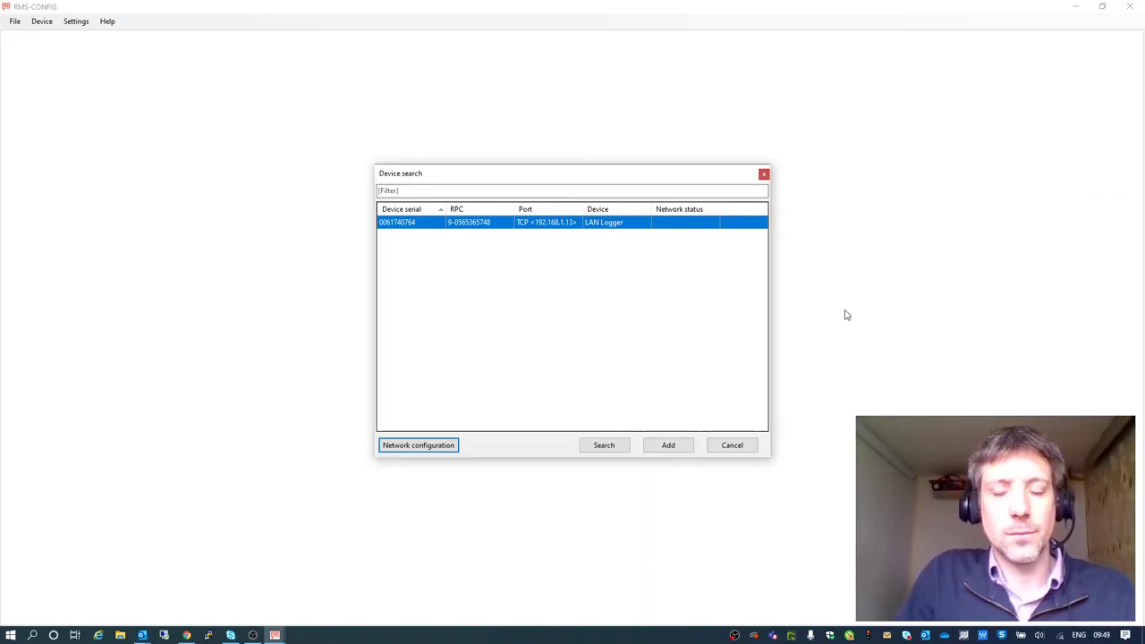
Close RMS-CONFIG and add a new LAN device with serial number 61740764.
left_click(732, 445)
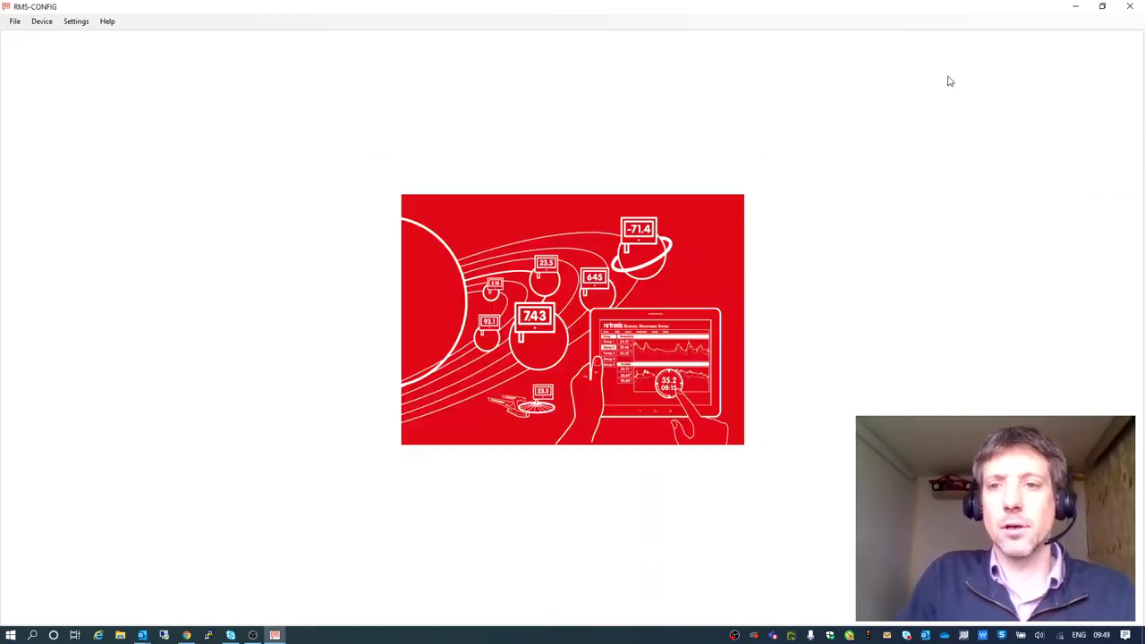
left_click(1130, 6)
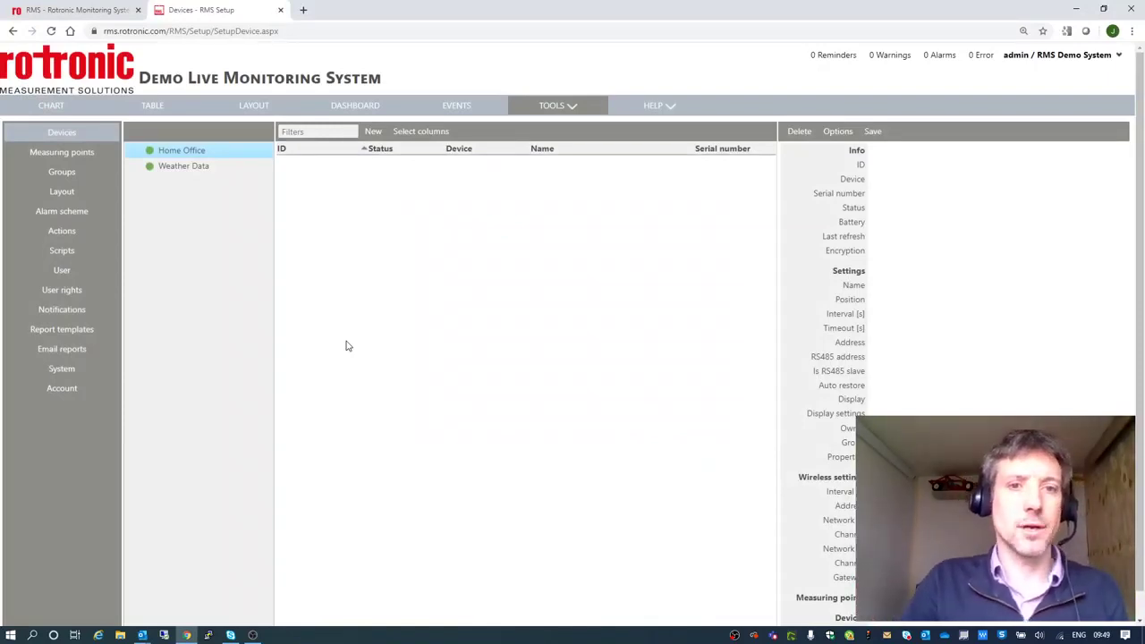
left_click(373, 132)
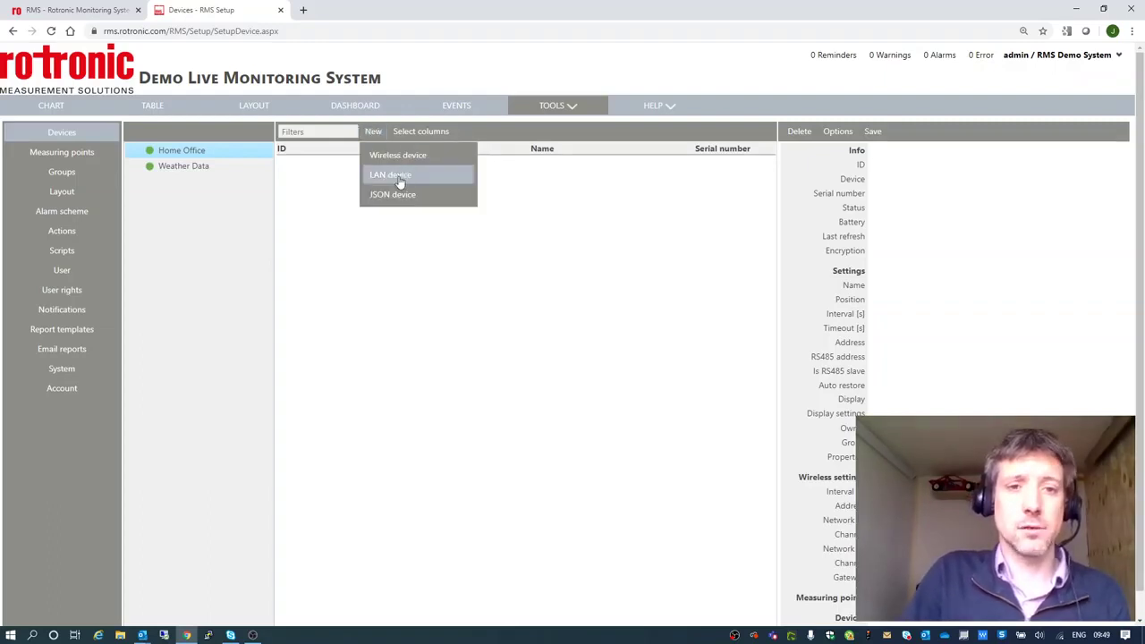
left_click(399, 176)
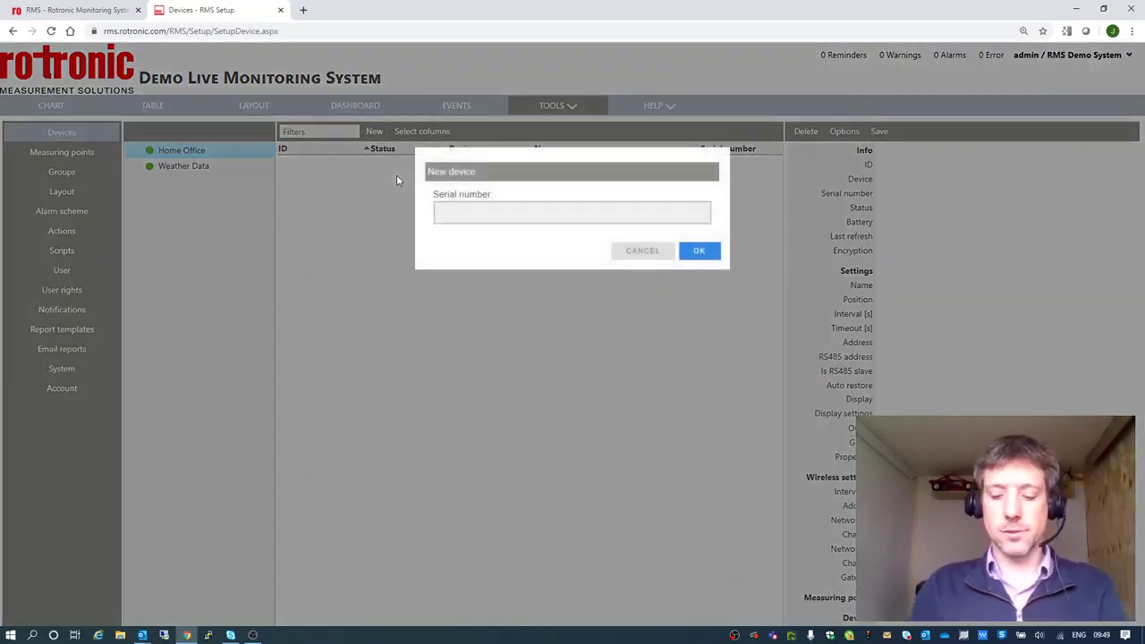
type("617")
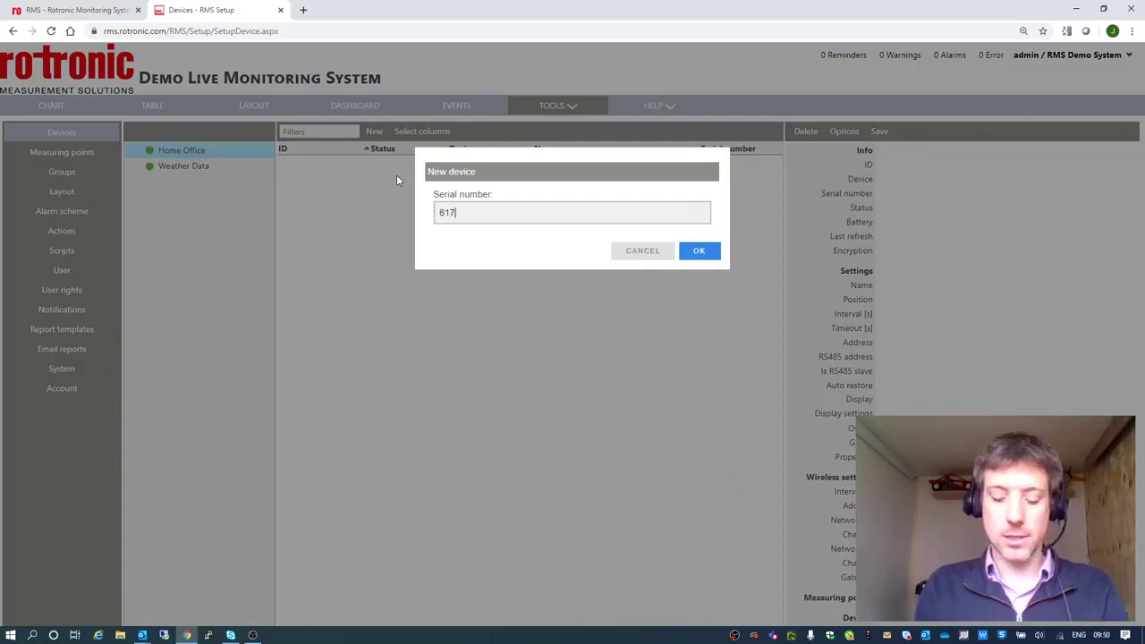
type("407")
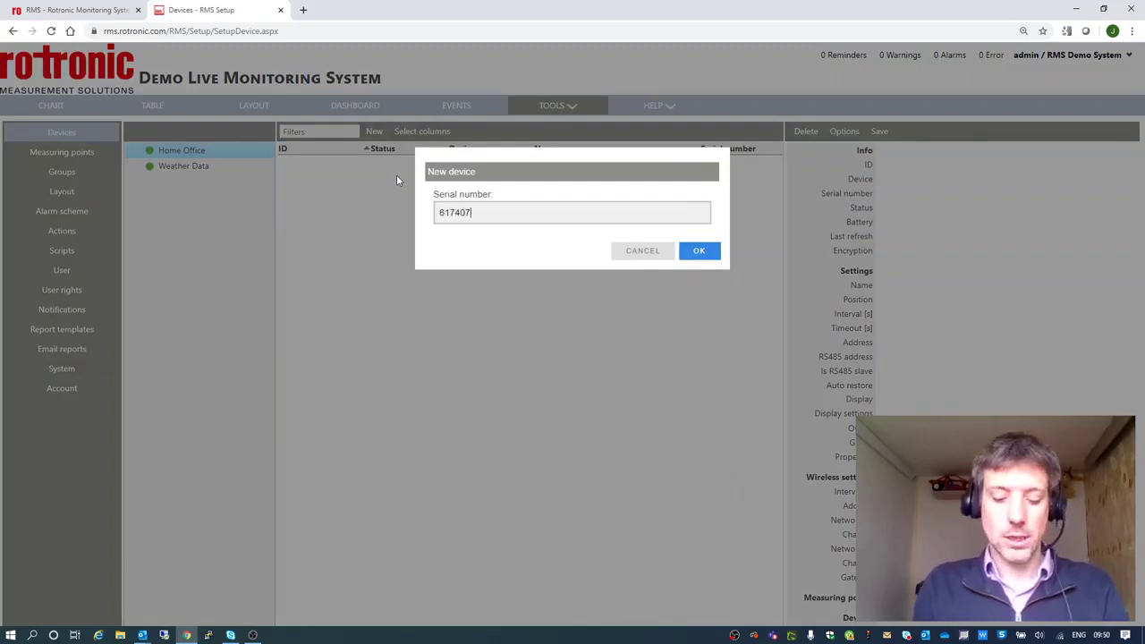
type("64")
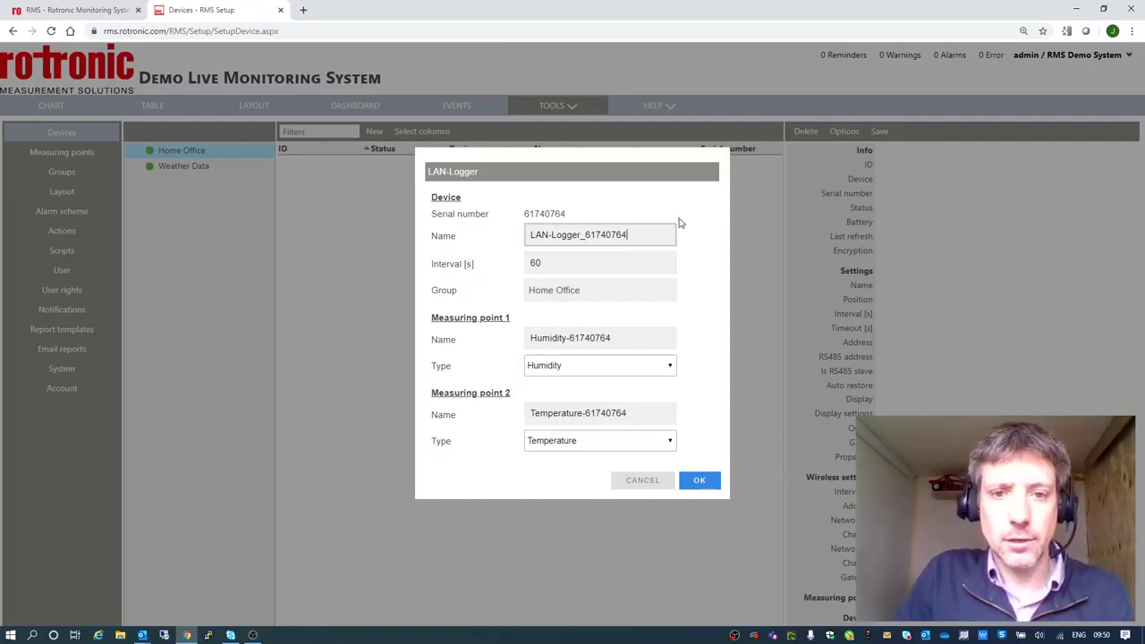
Set the logging interval to 60 and rename the humidity point to Home Office Humidity.
left_click(566, 265)
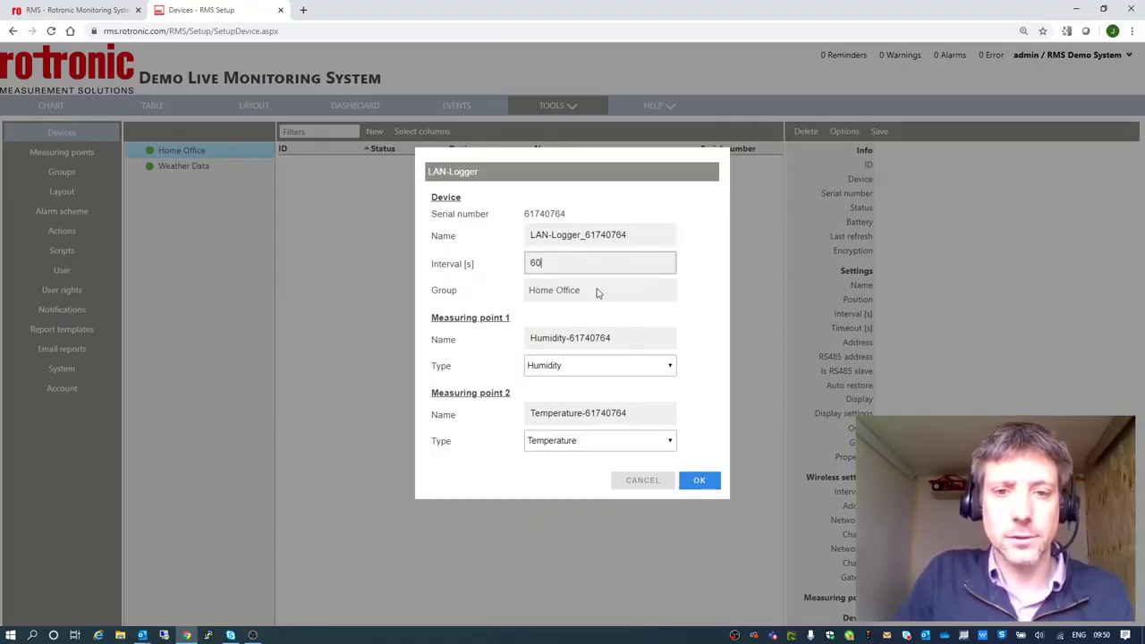
left_click(613, 339)
left_click_drag(614, 339, 566, 332)
key("BackSpace")
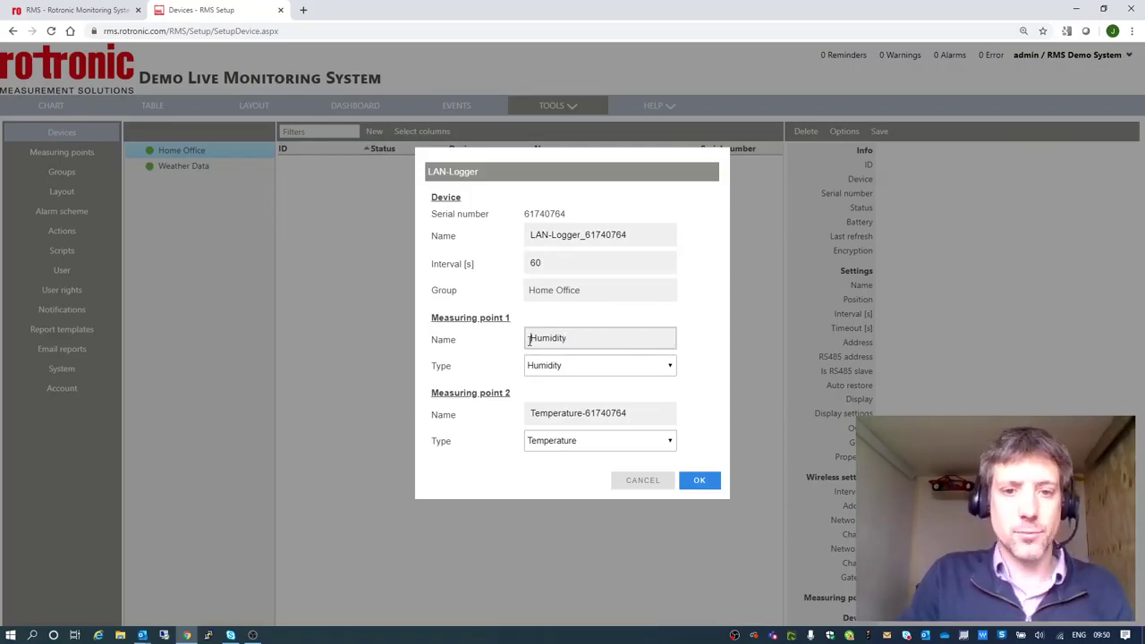
type("Home Office")
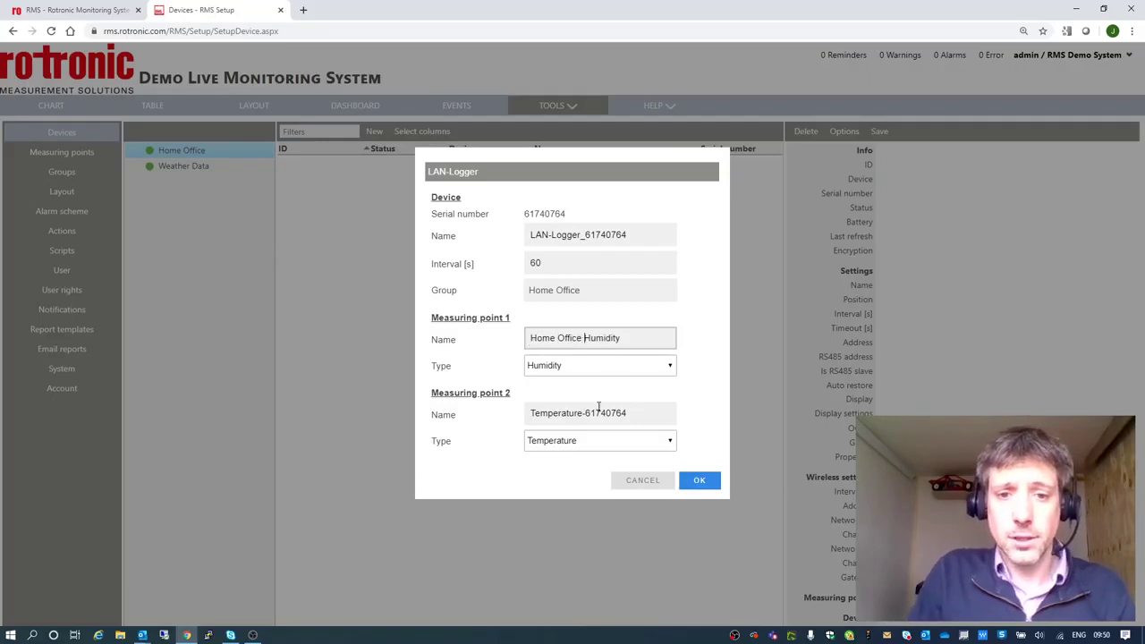
Rename the temperature point to Home Office Temperature and confirm adding the logger.
left_click_drag(624, 413, 595, 412)
key("BackSpace")
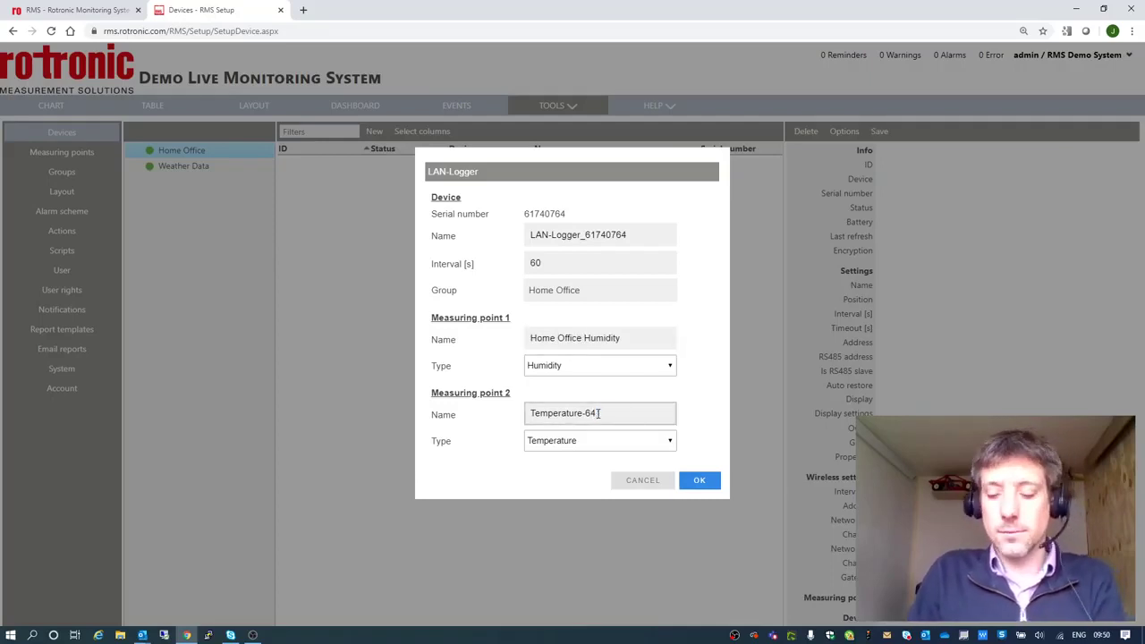
left_click(527, 413)
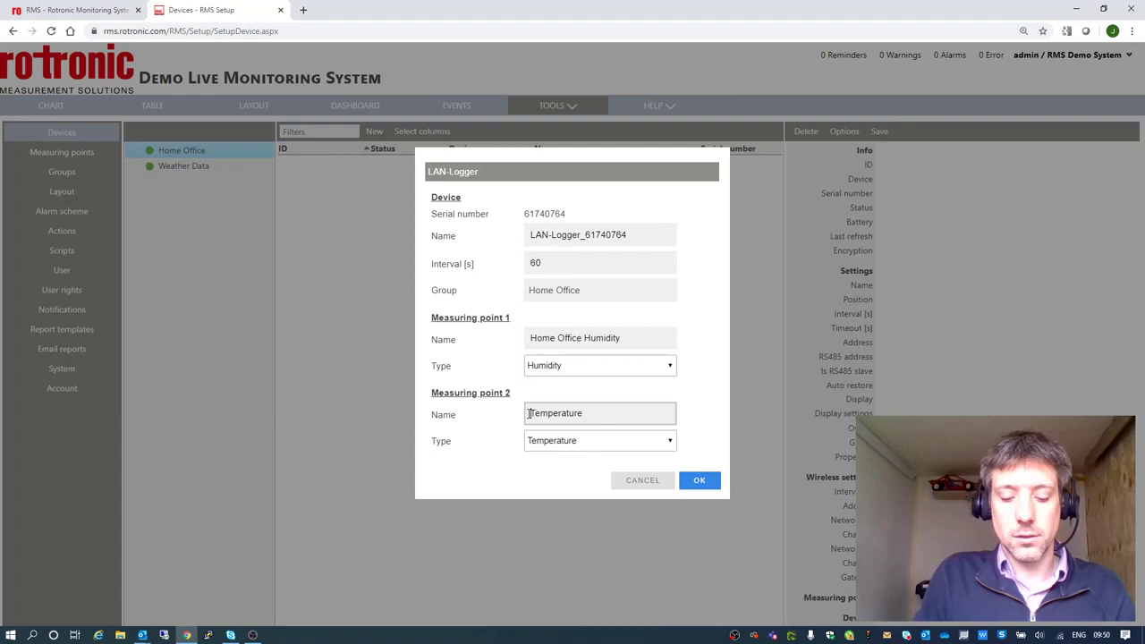
type("Home Office")
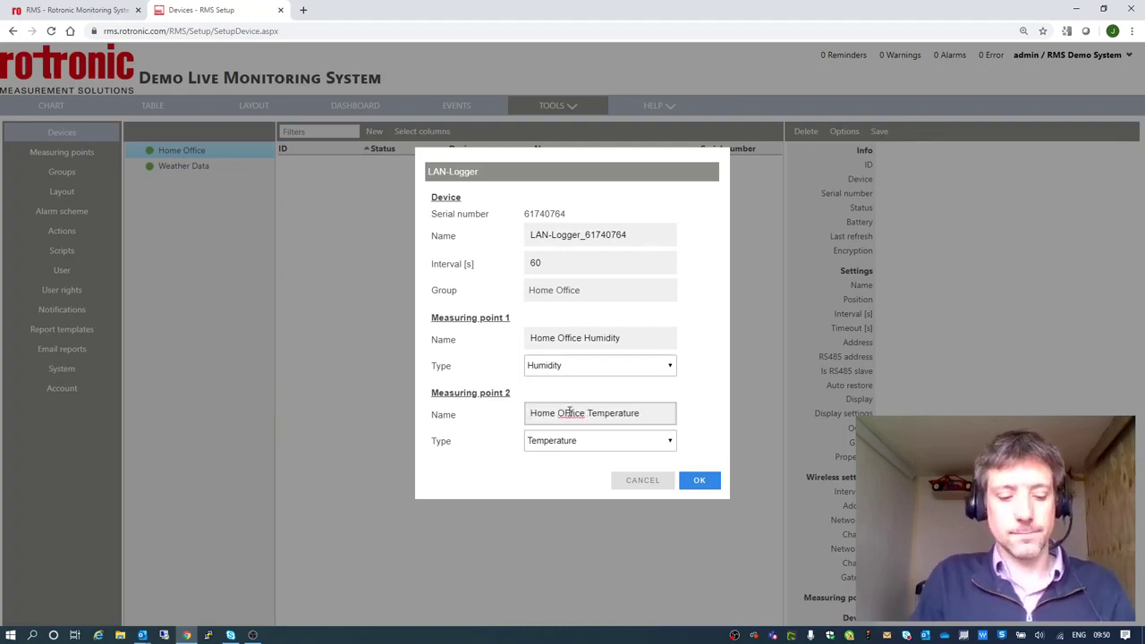
left_click(570, 412)
key("BackSpace")
left_click(698, 482)
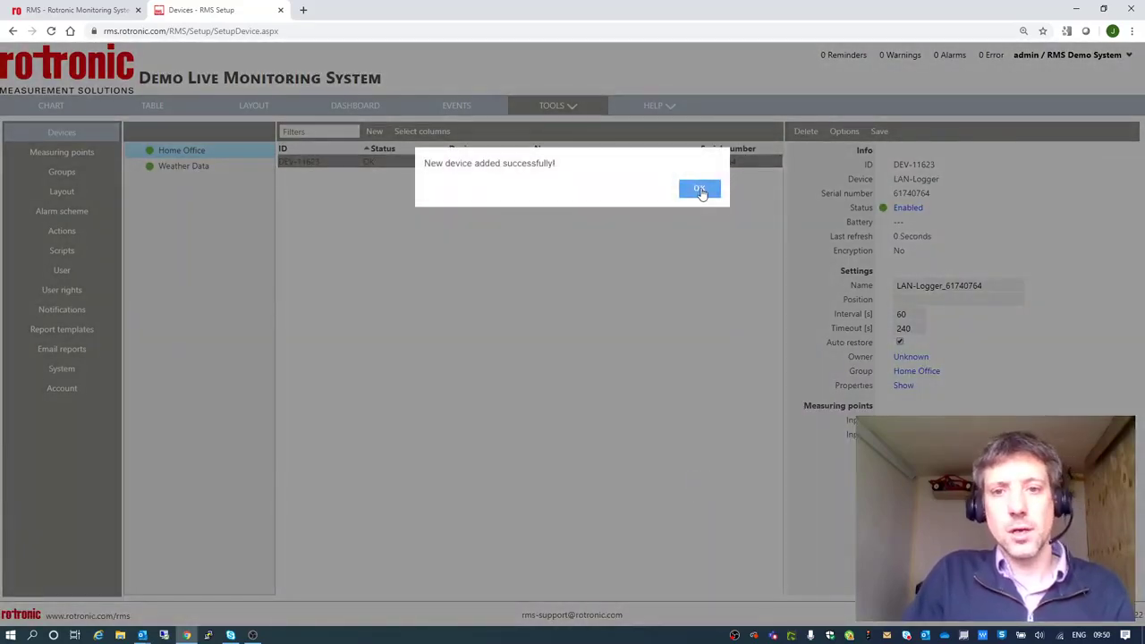
Dismiss the device-added alert and inspect the LAN-Logger's 240-second timeout.
left_click(700, 189)
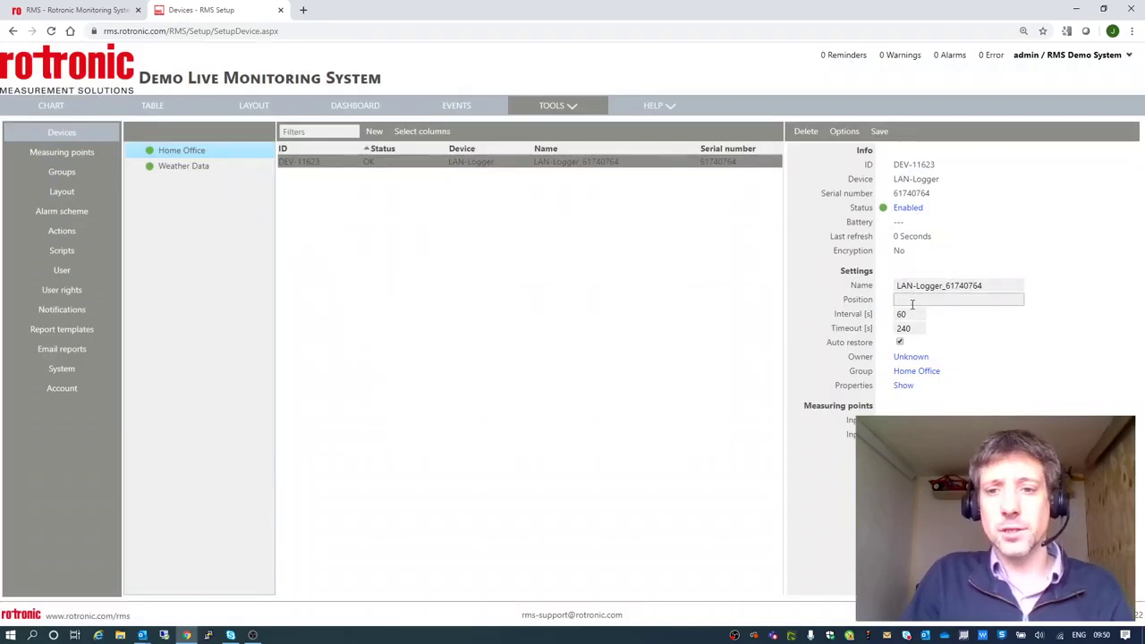
left_click_drag(915, 328, 890, 332)
left_click(969, 338)
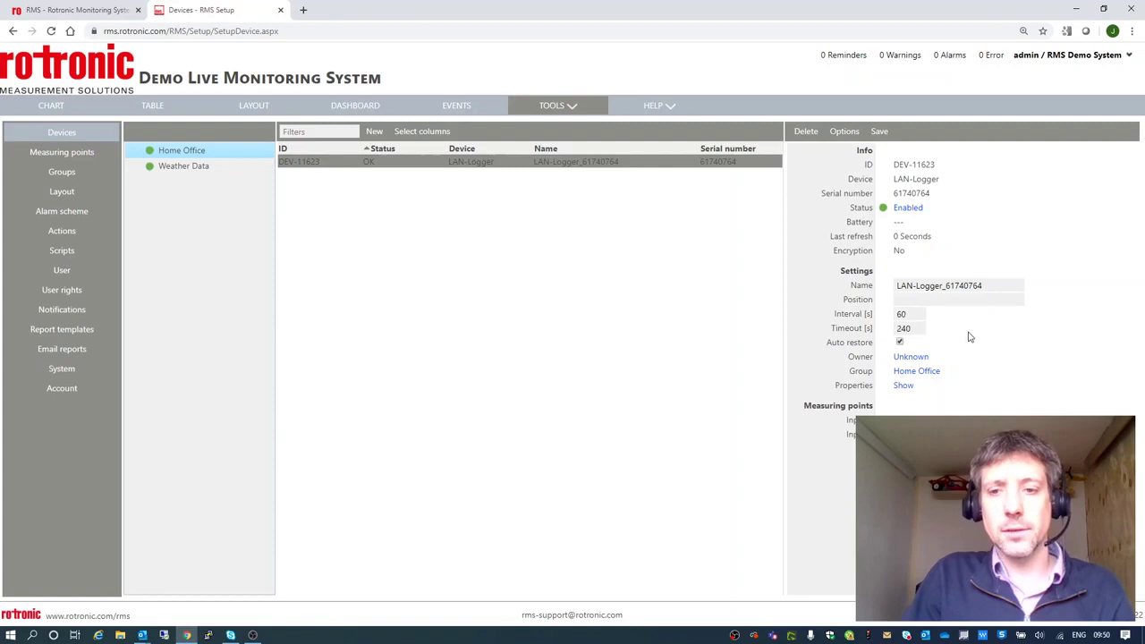
left_click(915, 328)
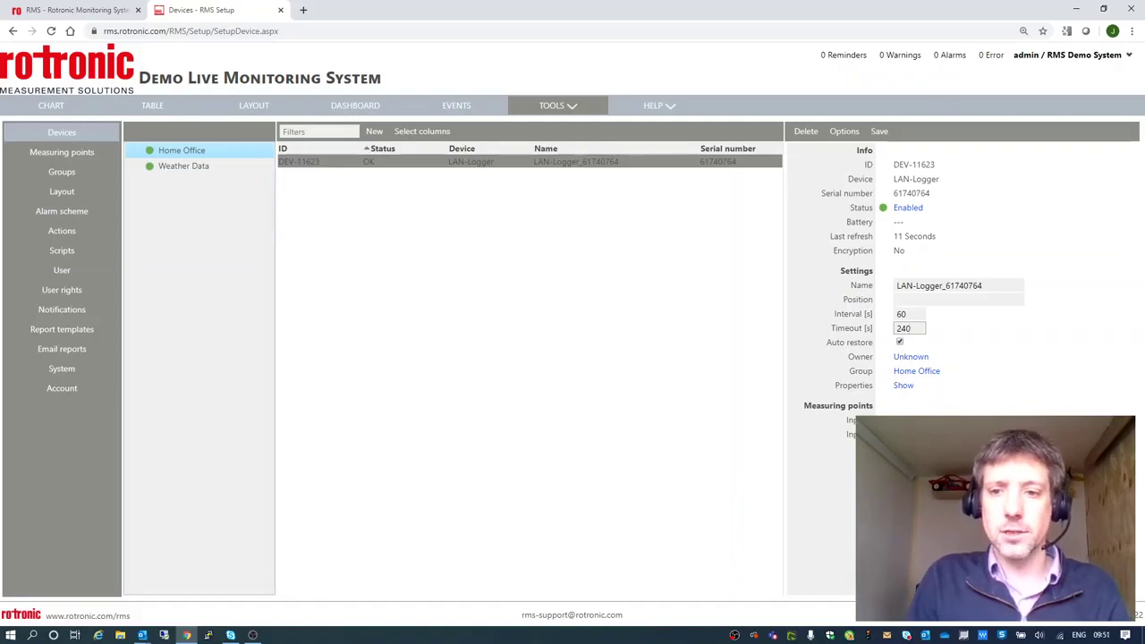
left_click(71, 110)
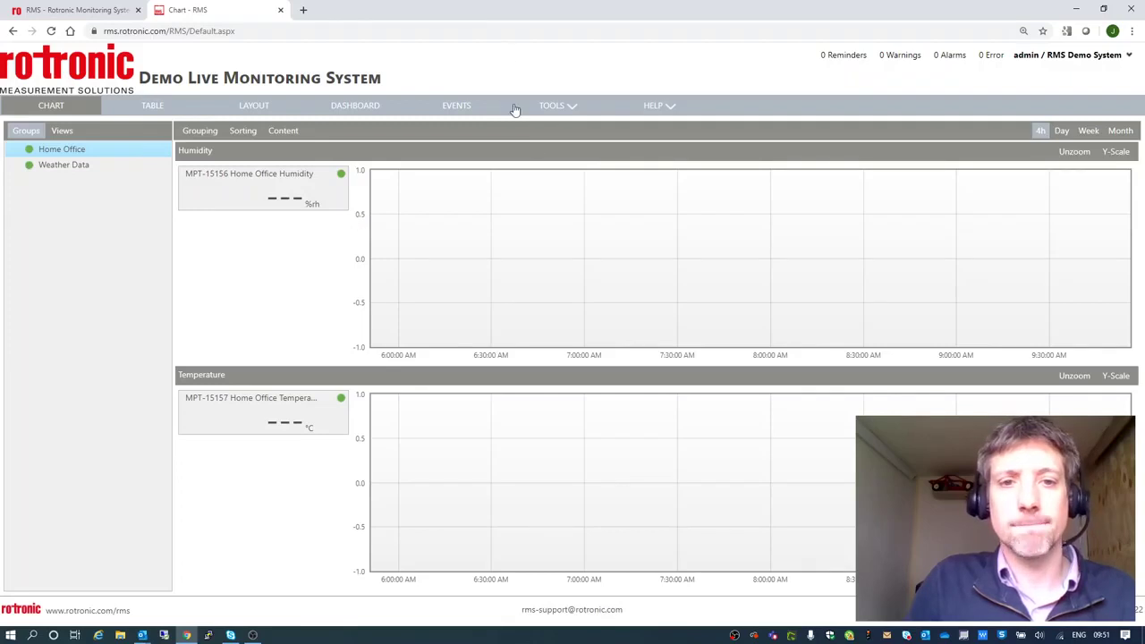
left_click(572, 110)
left_click(544, 250)
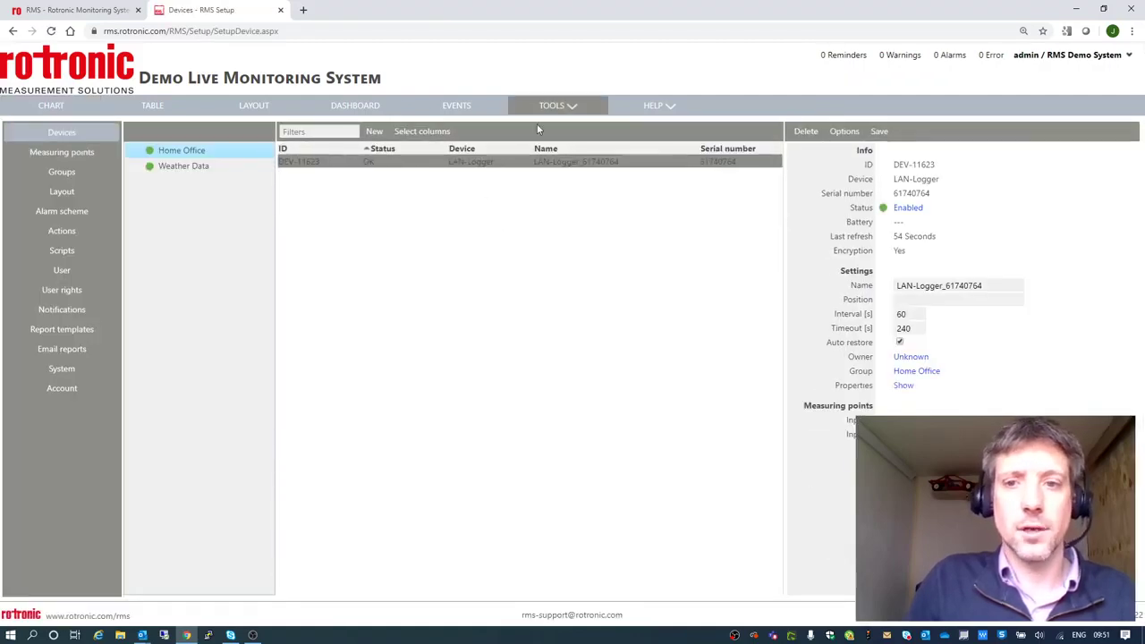
left_click(61, 106)
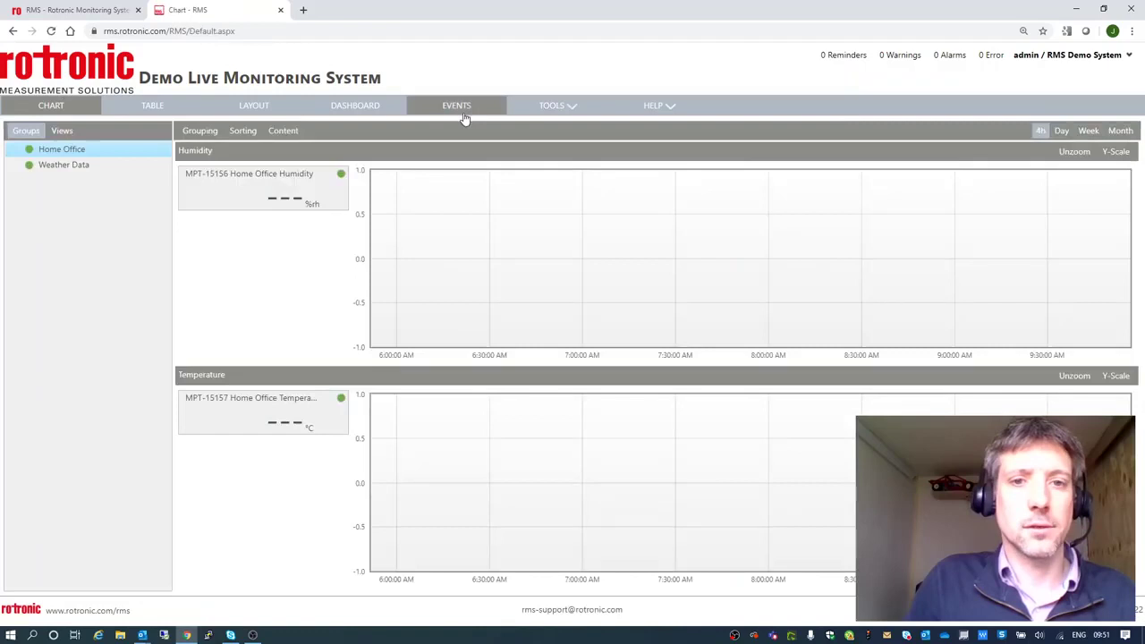
left_click(555, 106)
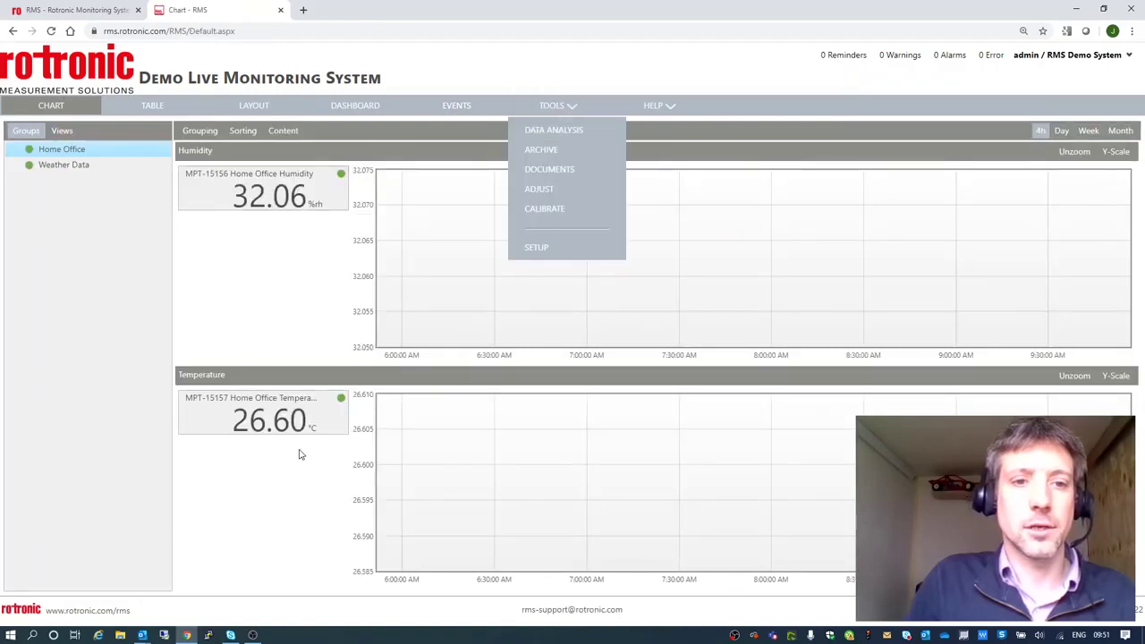
left_click(537, 248)
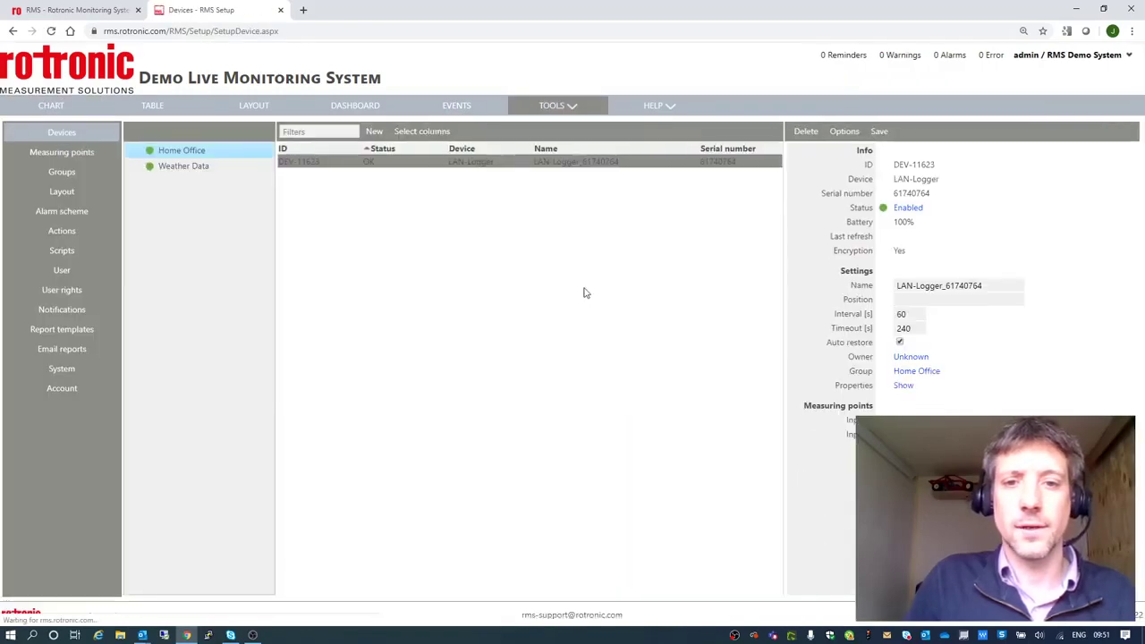
Create a new alarm scheme named 'Temperature Office'.
left_click(47, 213)
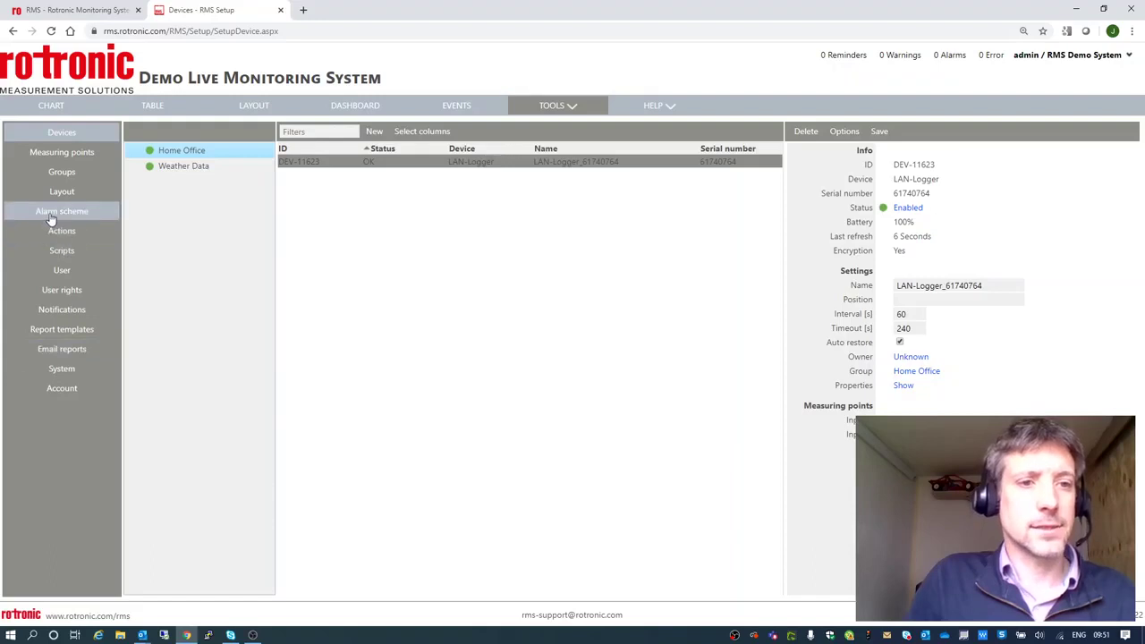
left_click(194, 131)
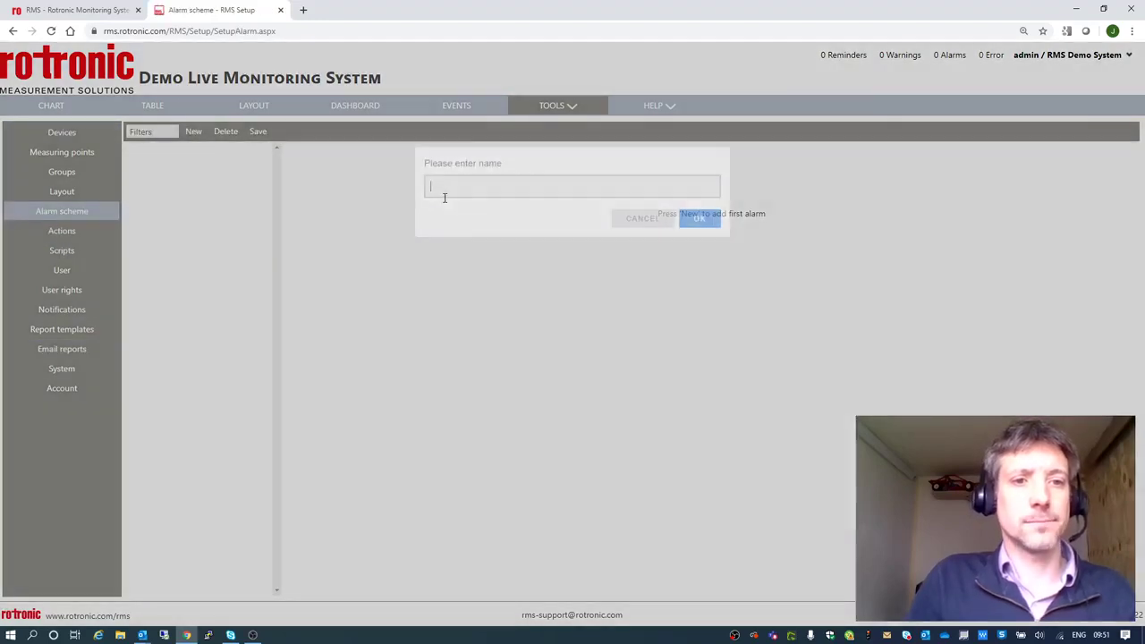
type("Temp")
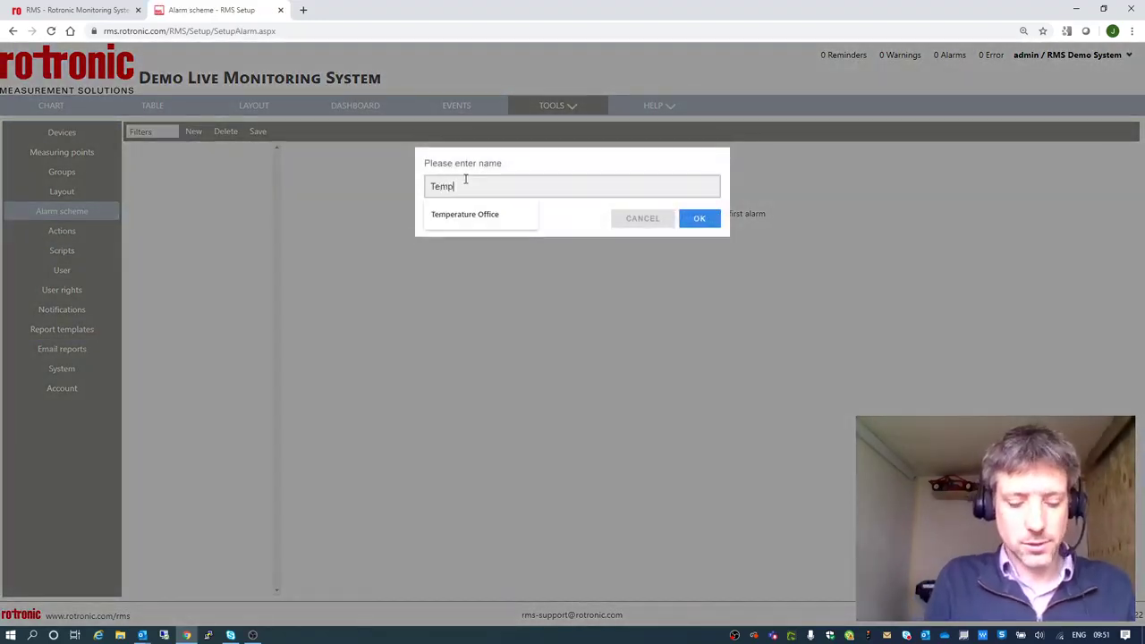
type("erature Of")
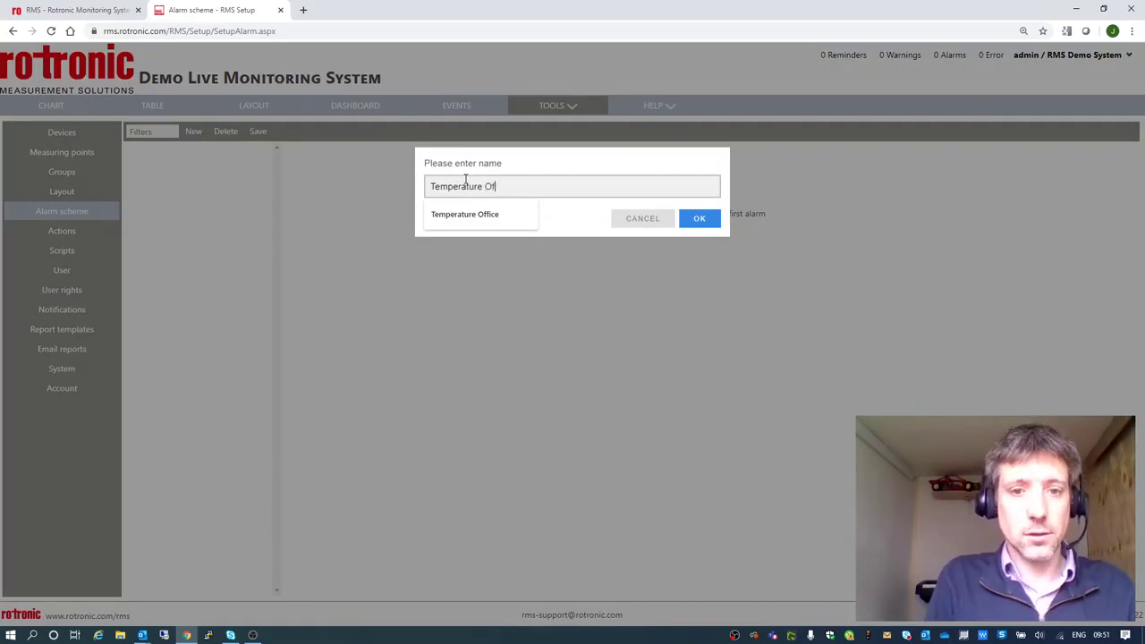
type("fice")
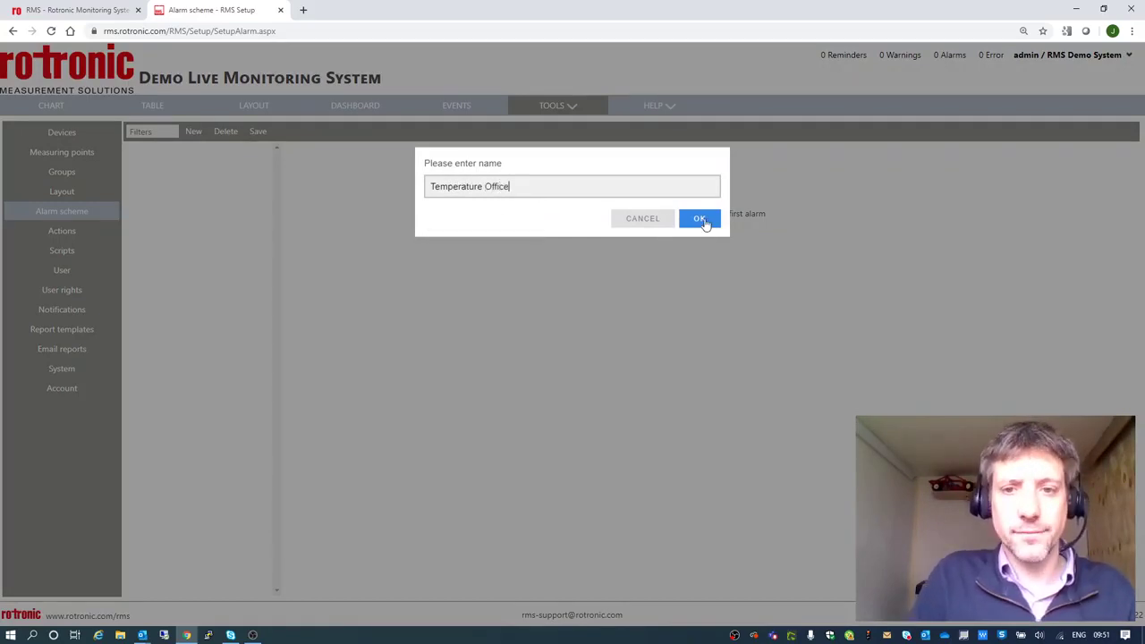
left_click(701, 219)
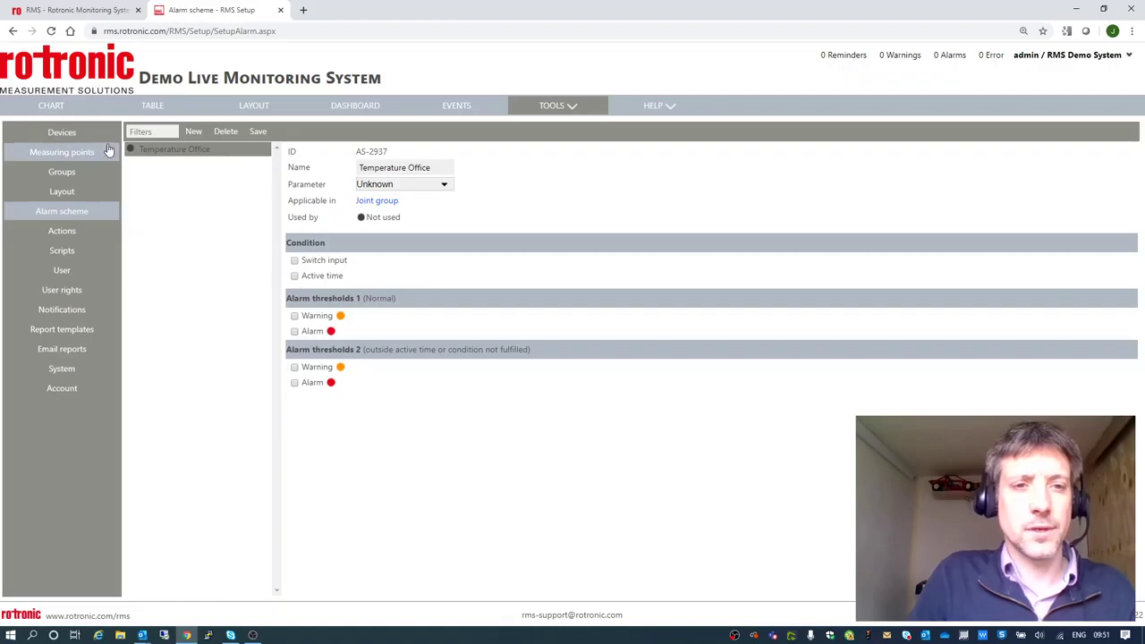
Set the scheme's parameter to Temperature, save it, and make it active Monday–Friday.
left_click(442, 185)
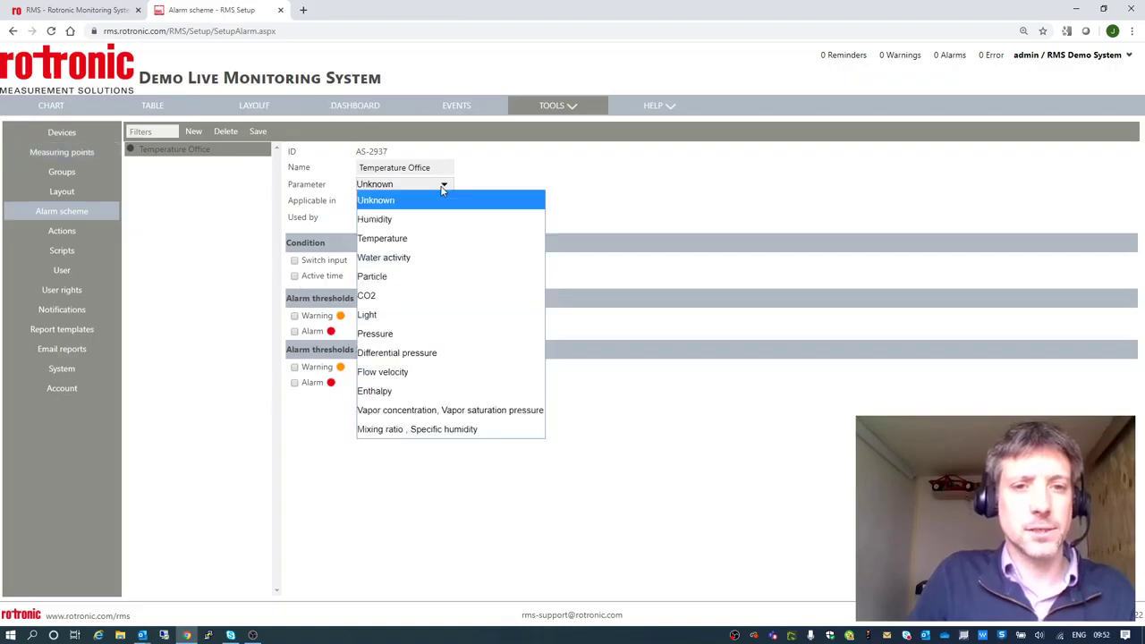
left_click(429, 238)
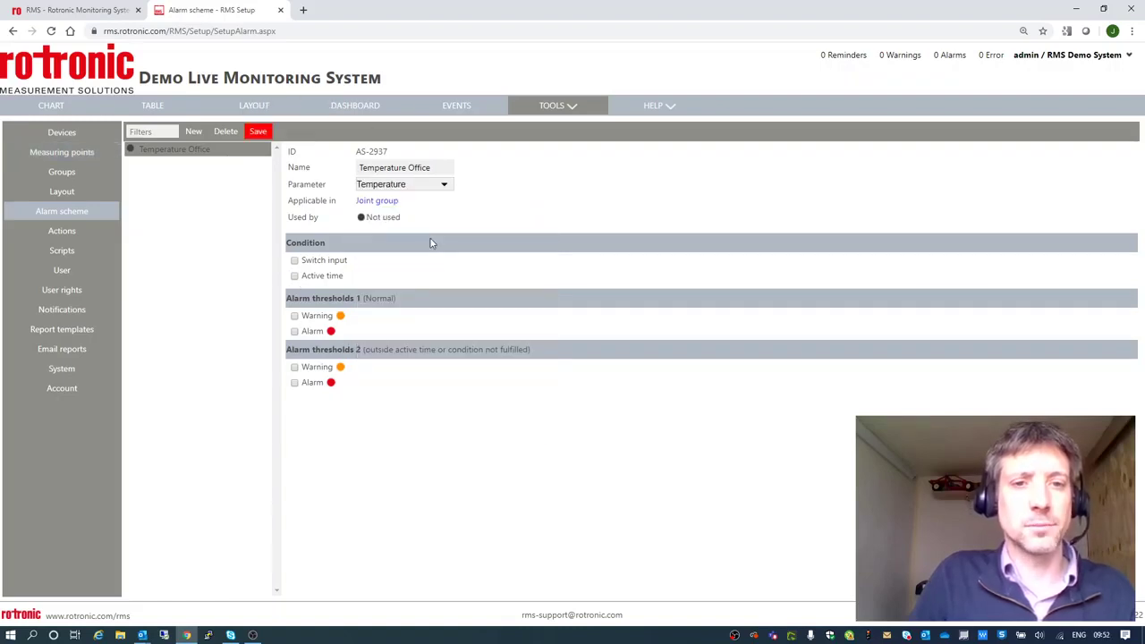
left_click(258, 132)
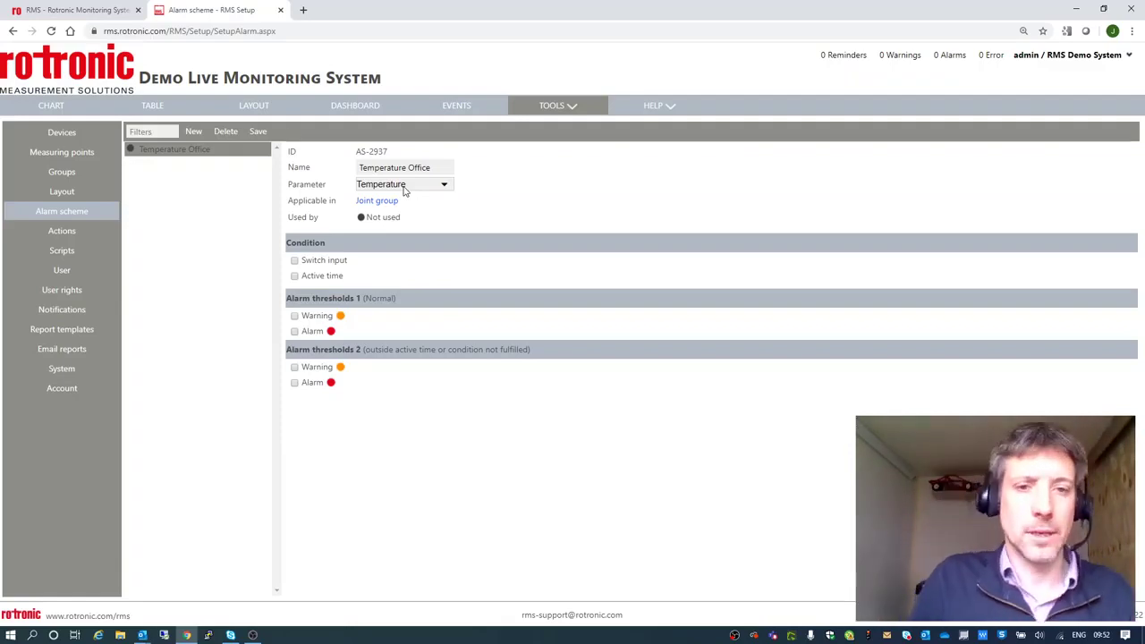
left_click(294, 276)
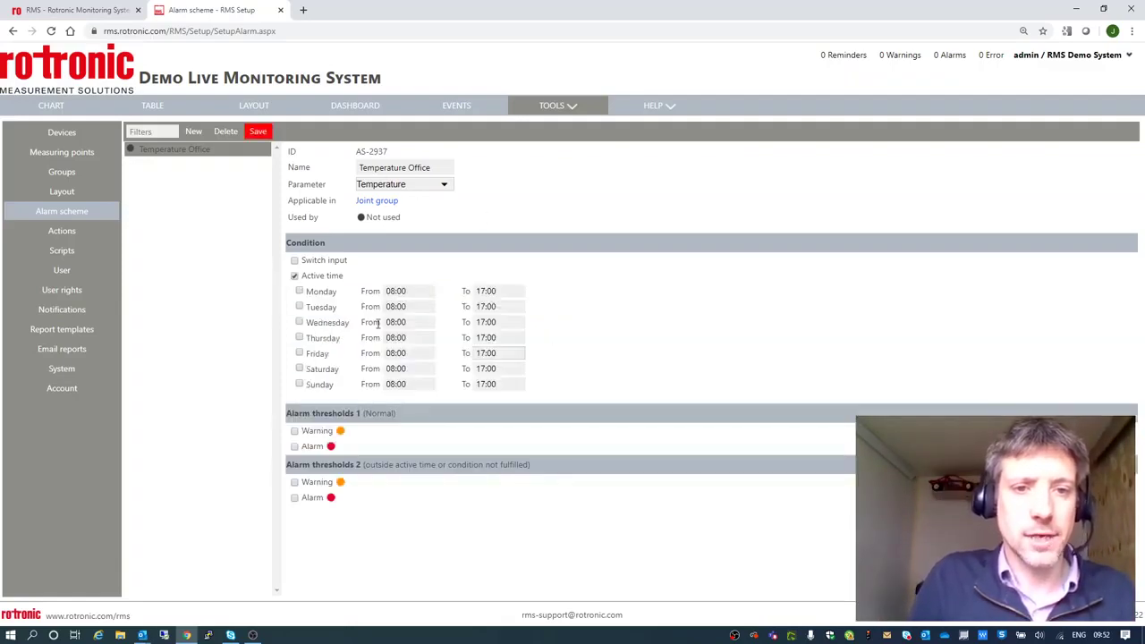
left_click(299, 354)
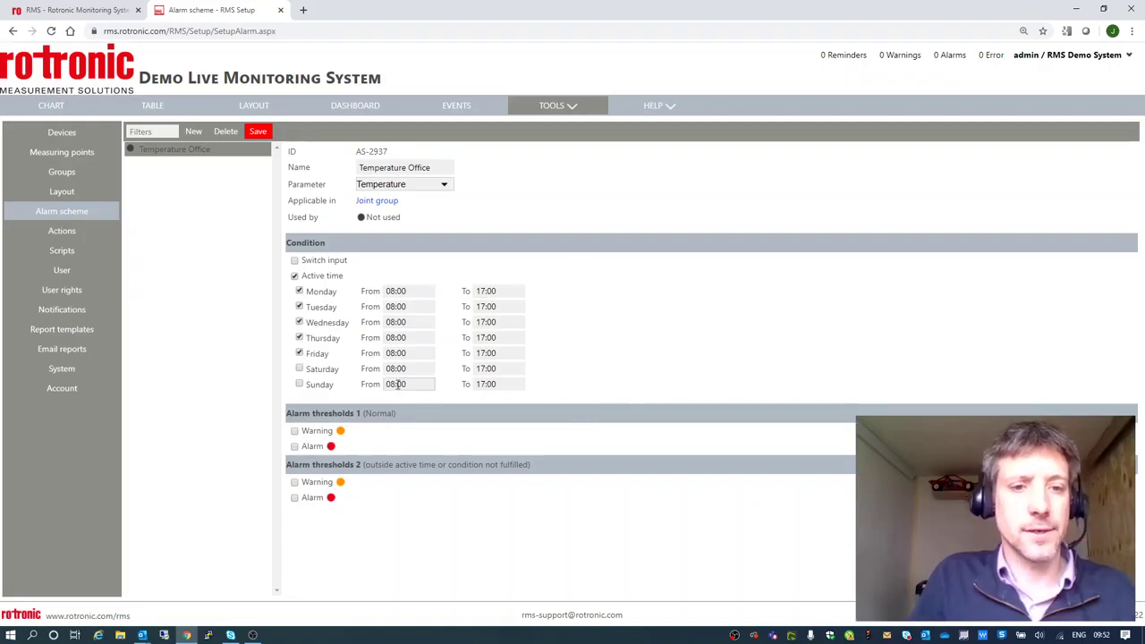
Enable the active-hours warning with lower limit 18 and upper limit 23.
left_click(296, 431)
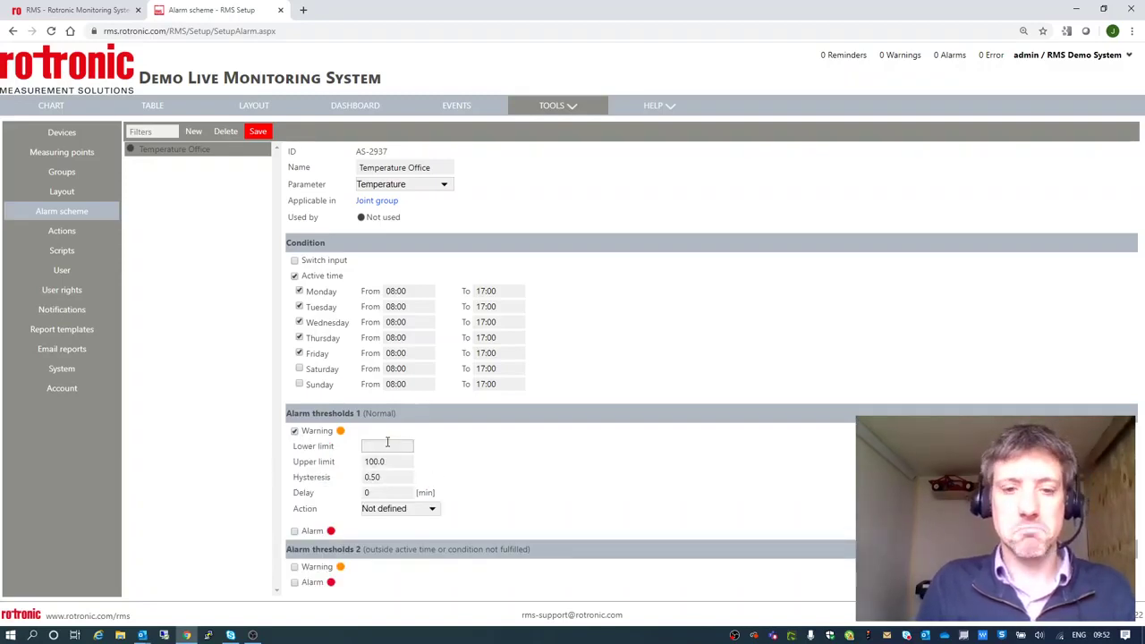
type("18")
key("Tab")
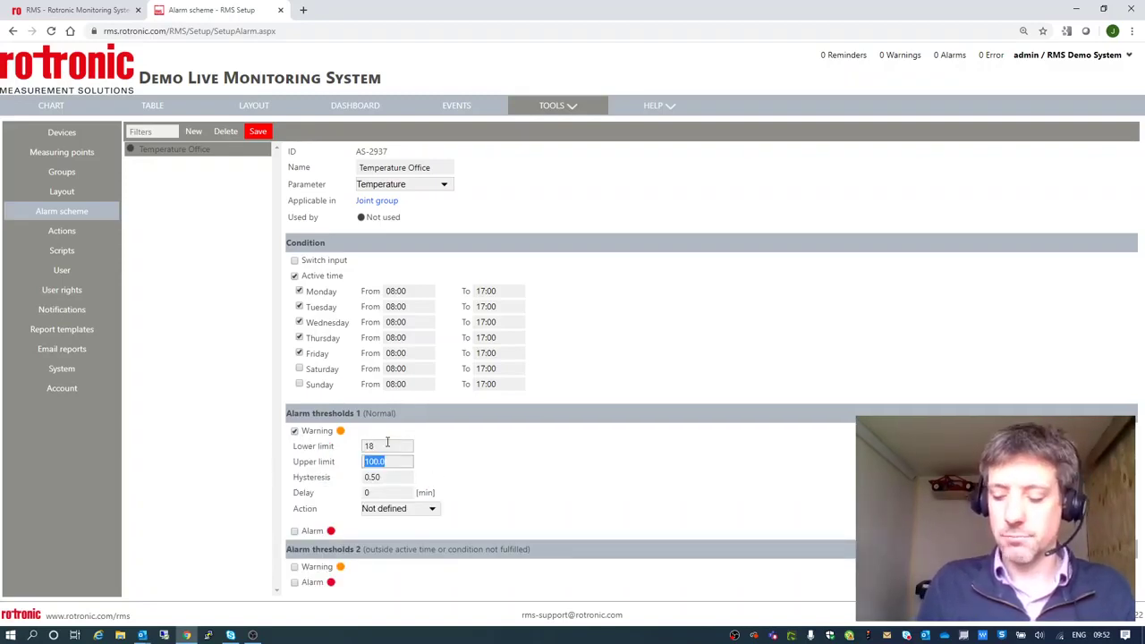
type("23")
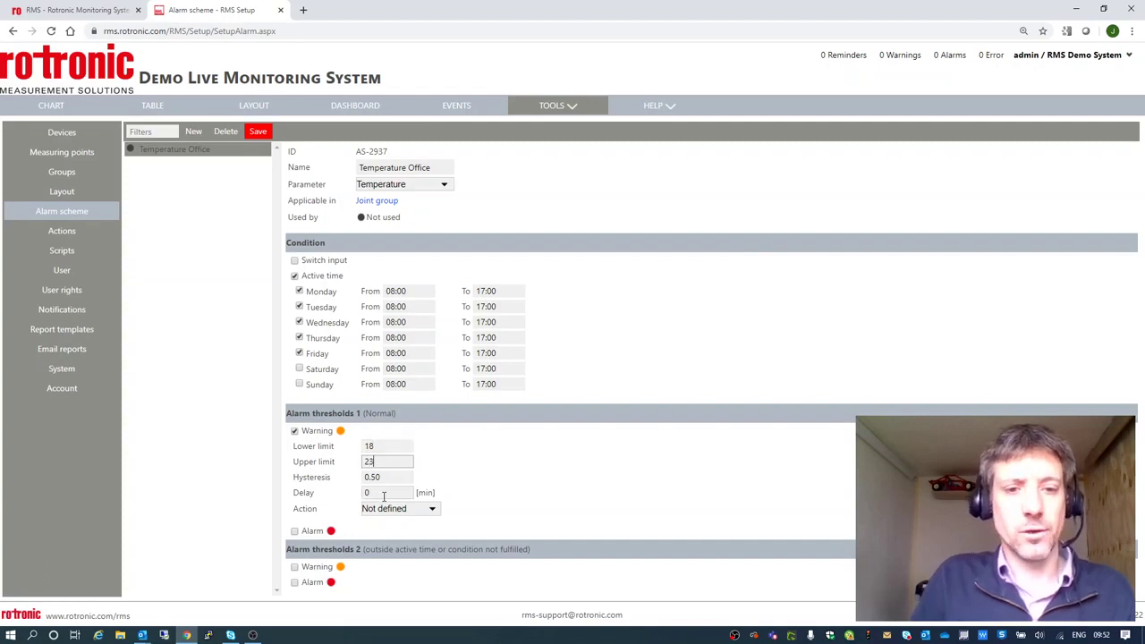
Enable the active-hours alarm with limits 15 to 25 and a 15-minute delay.
left_click(296, 531)
scroll(295, 531, "down", 2)
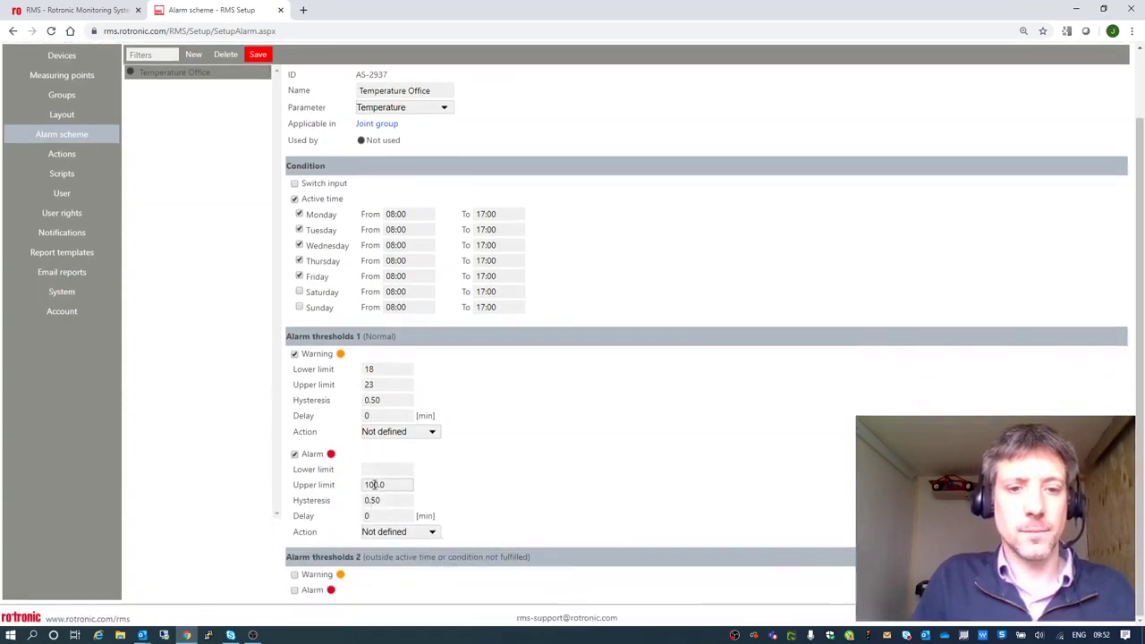
left_click(376, 469)
type("15")
key("Tab")
key("Tab")
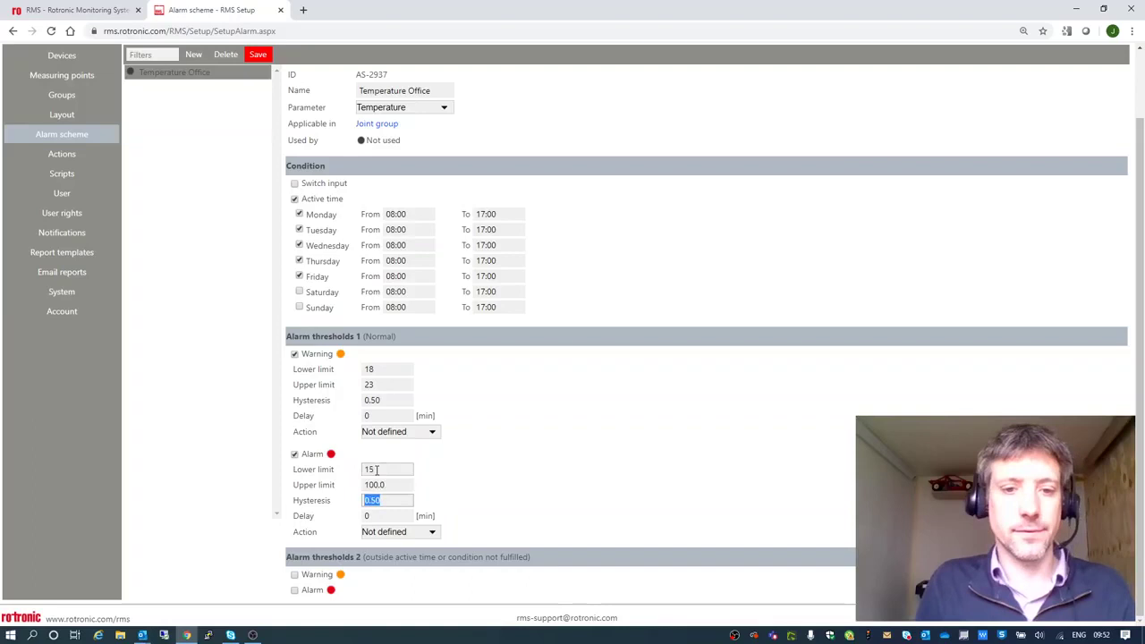
key("shift+Tab")
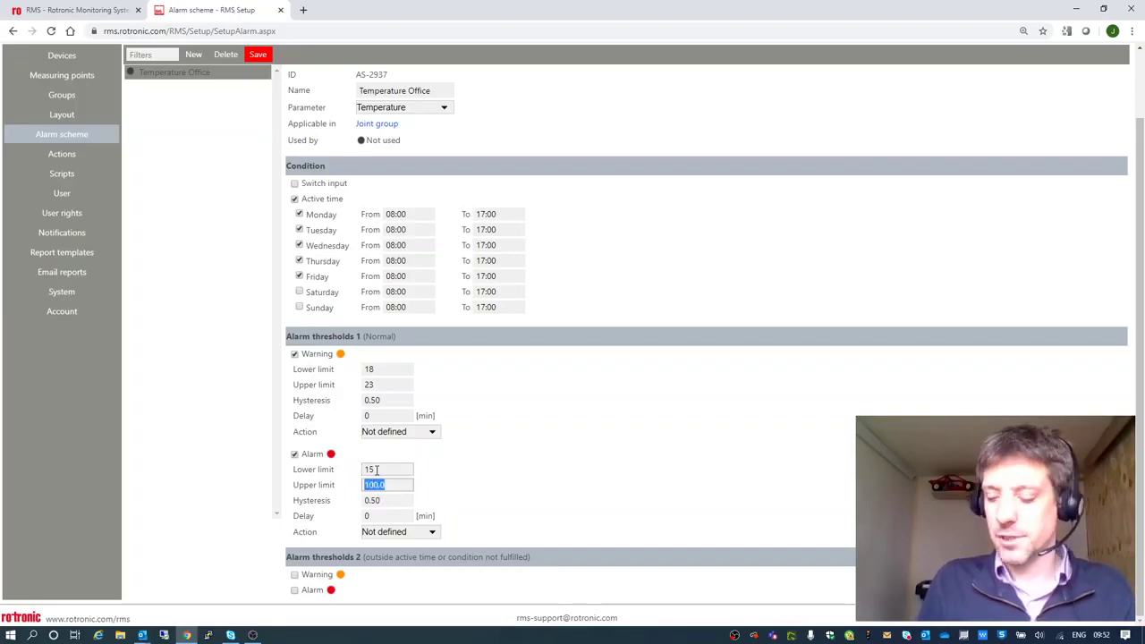
type("25")
double_click(366, 515)
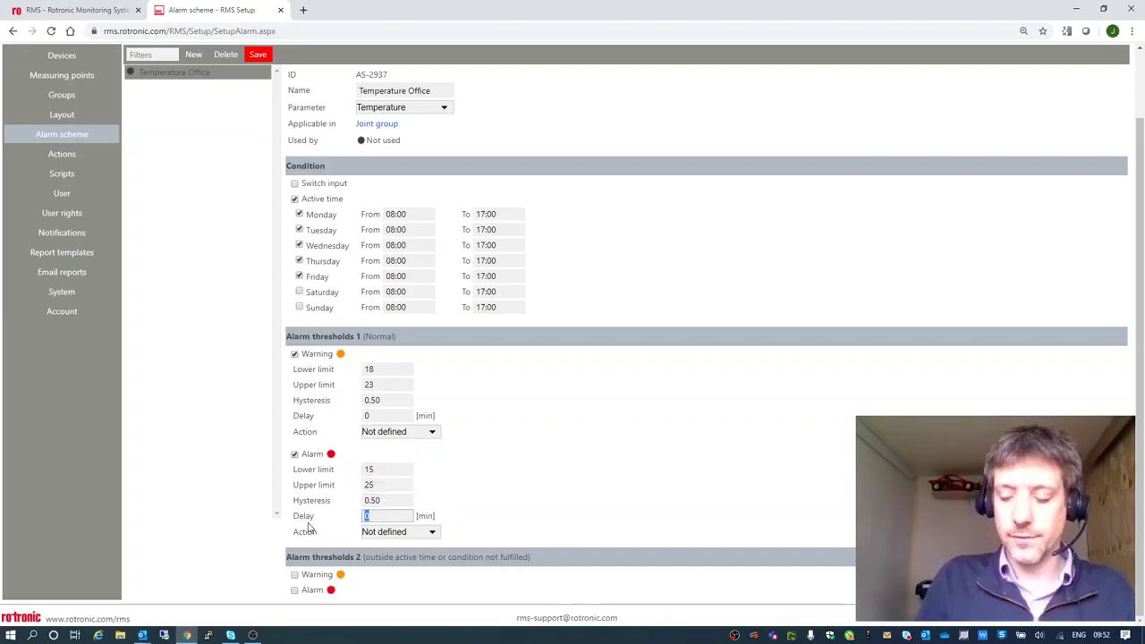
type("15")
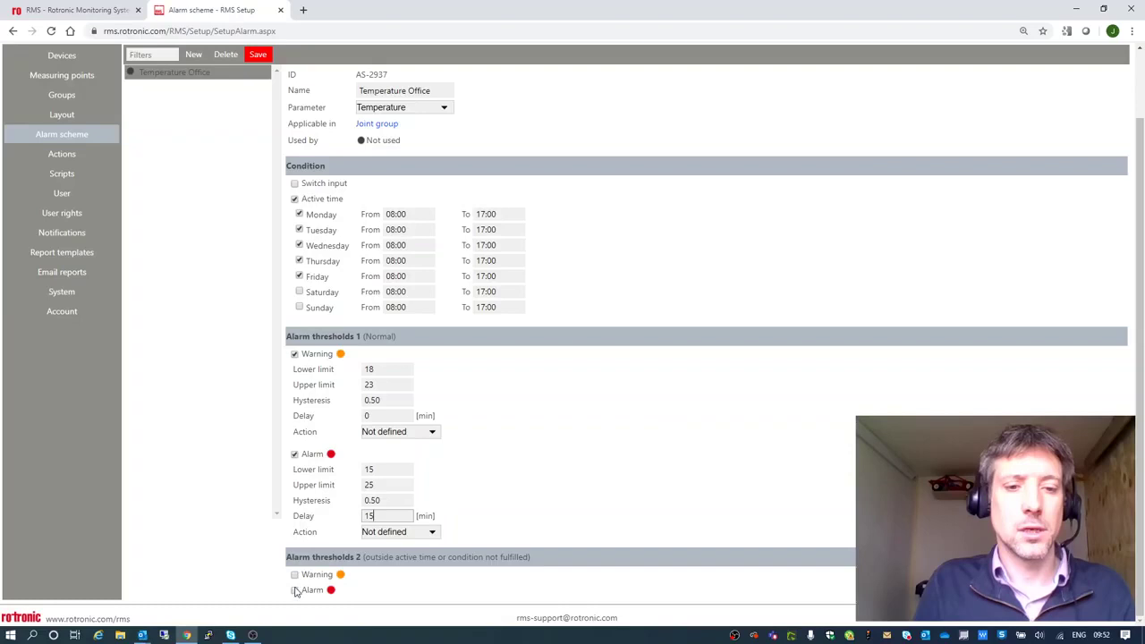
Add an off-hours alarm with no upper limit and lower limit 5, then save.
left_click(295, 590)
scroll(582, 532, "down", 1)
double_click(404, 537)
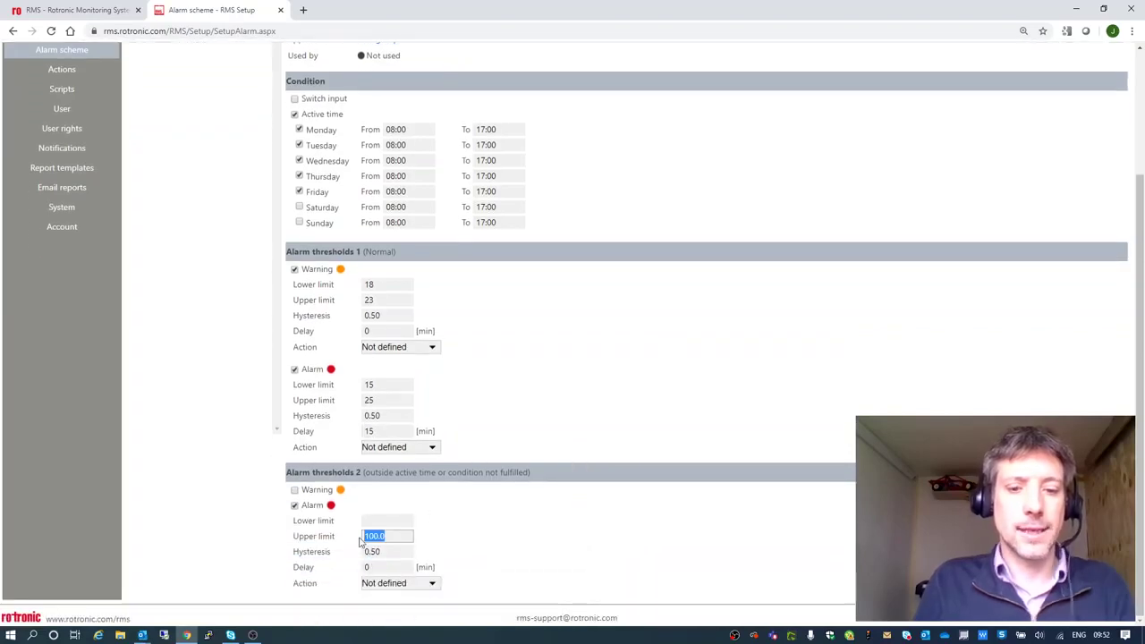
key("BackSpace")
left_click(408, 522)
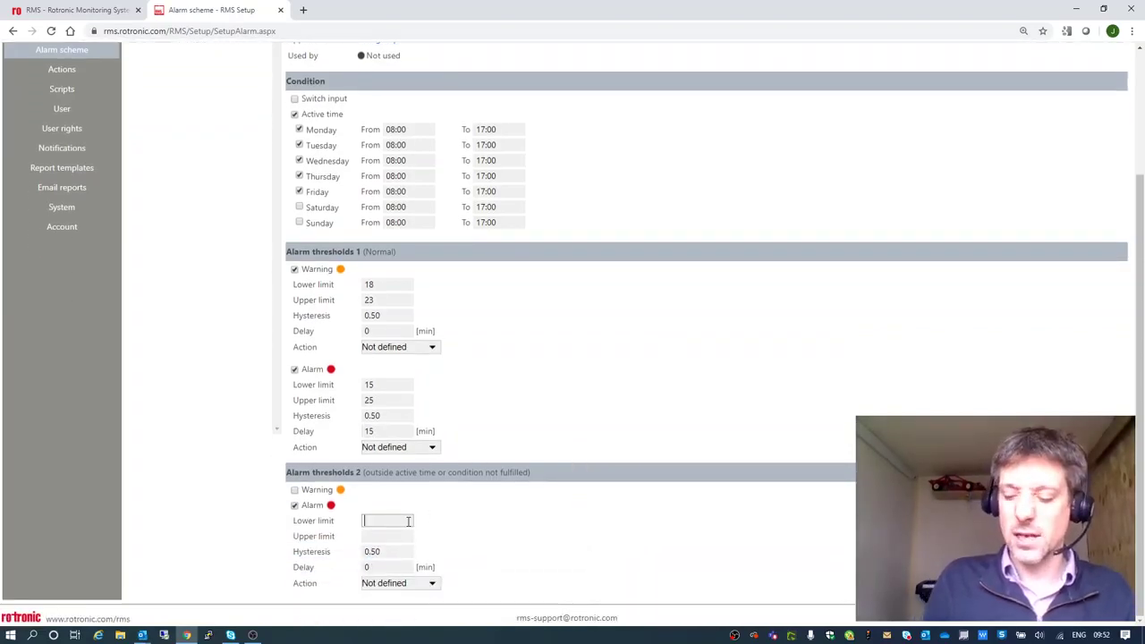
type("5")
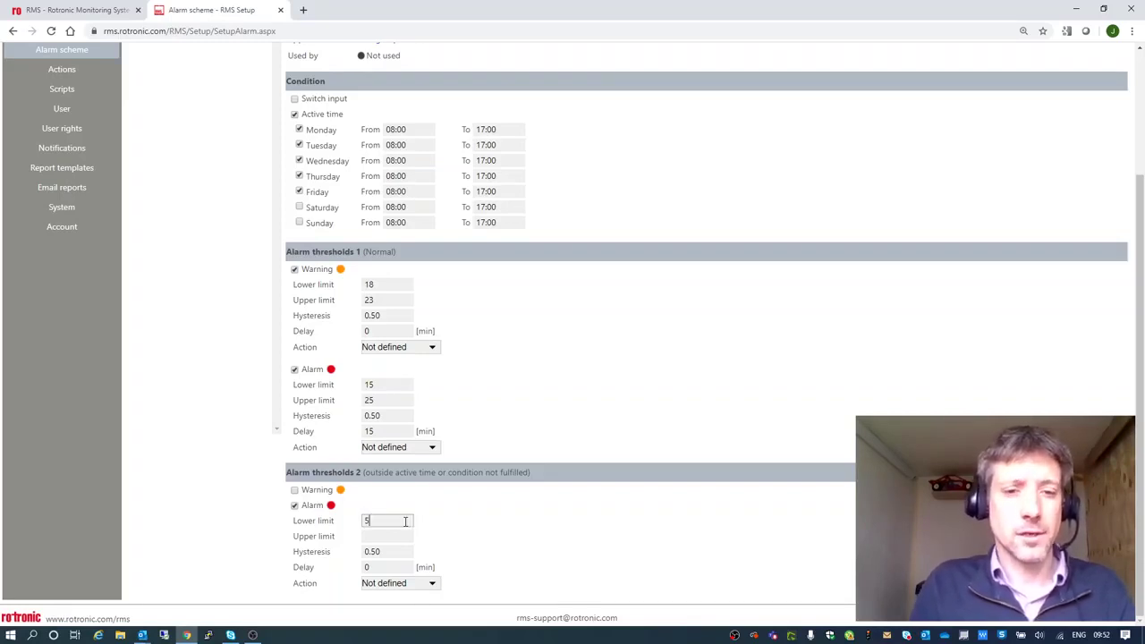
scroll(577, 542, "up", 2)
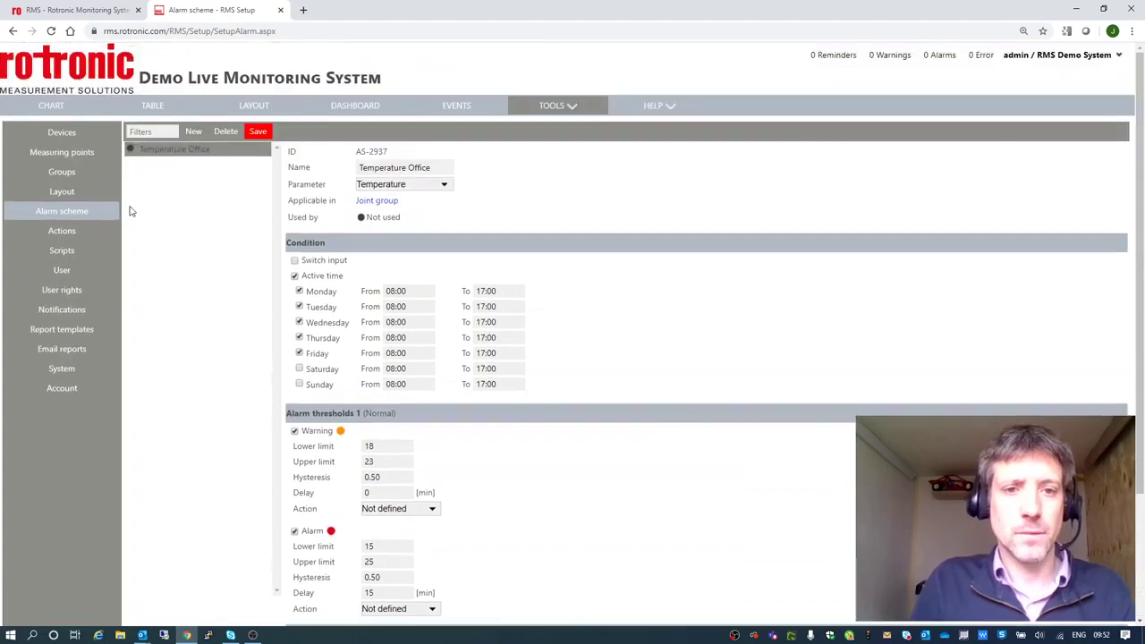
left_click(258, 132)
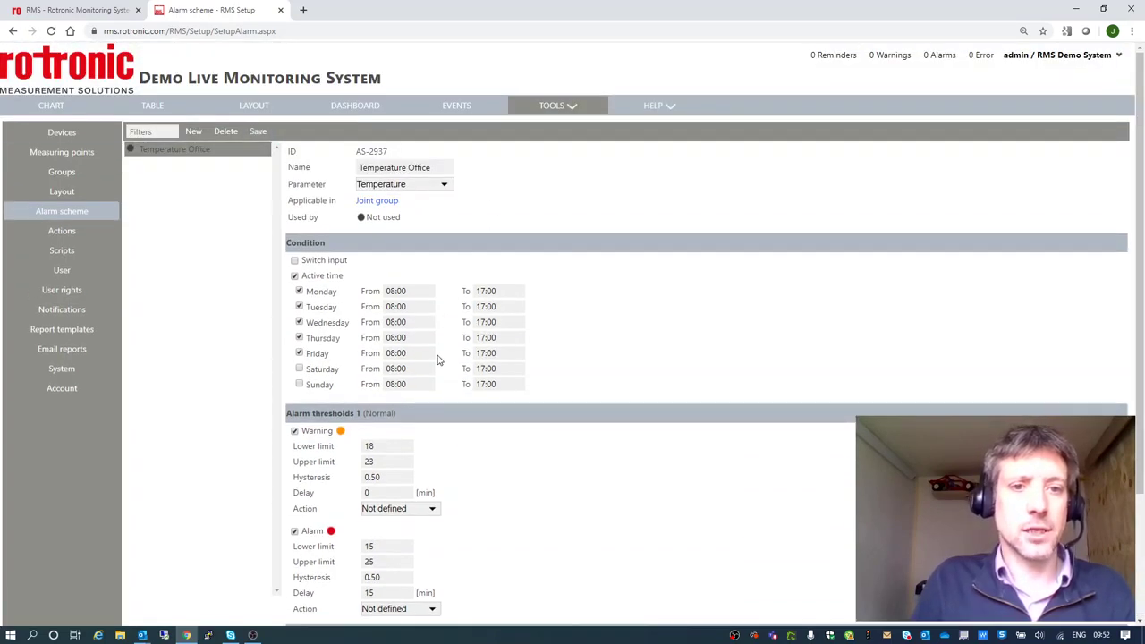
Set Home Office Temperature's alarms to the Temperature Office scheme, save, and return to the charts.
left_click(59, 155)
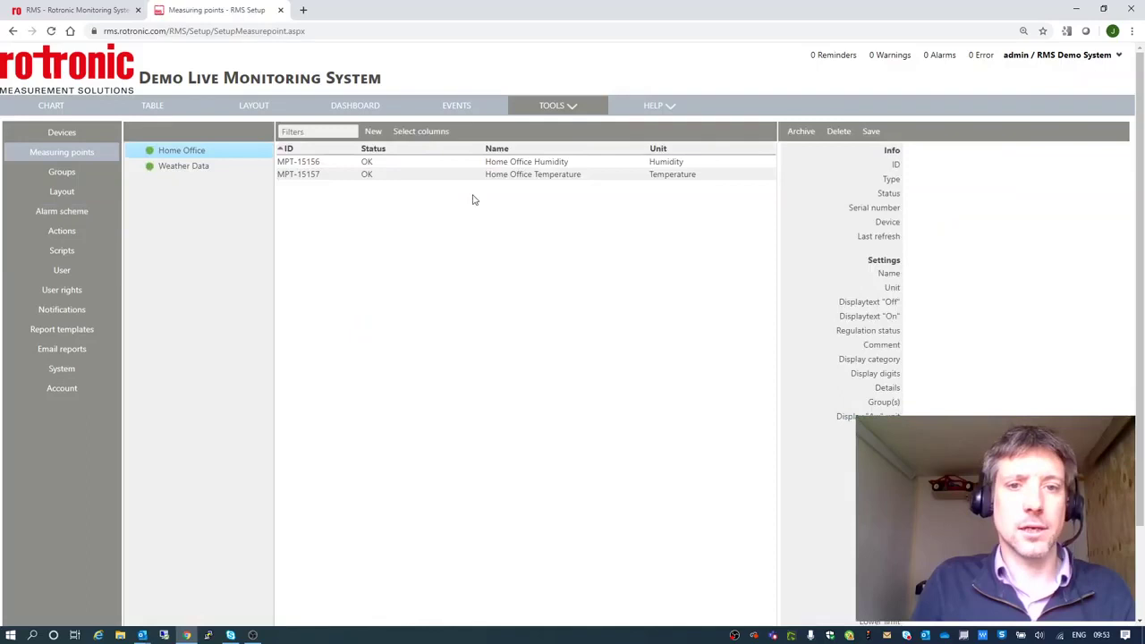
left_click(514, 176)
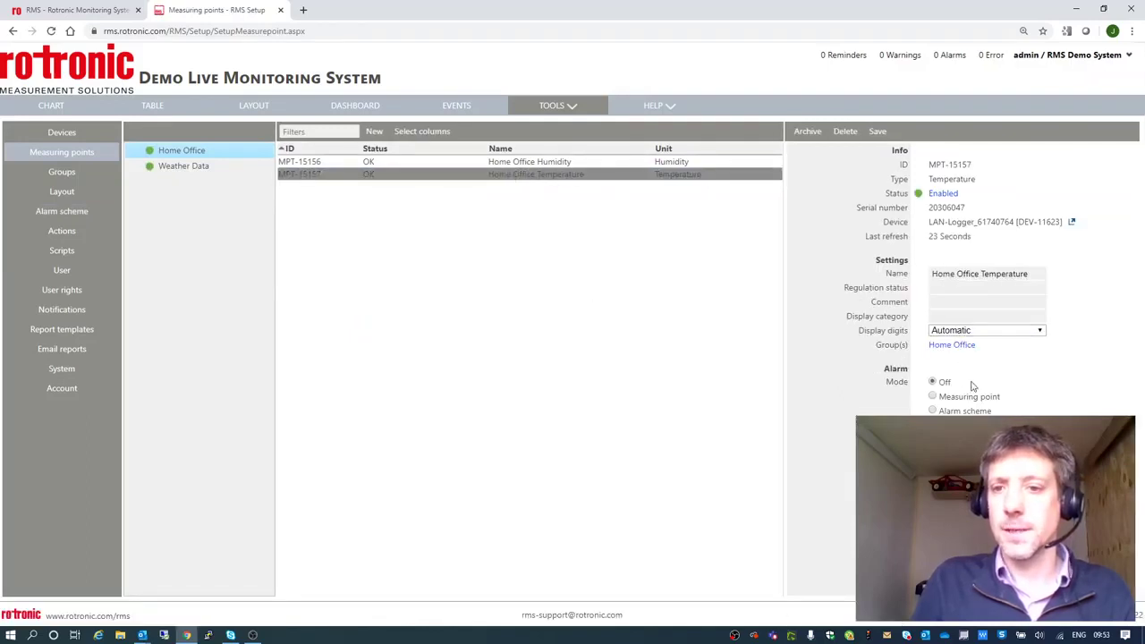
left_click(933, 411)
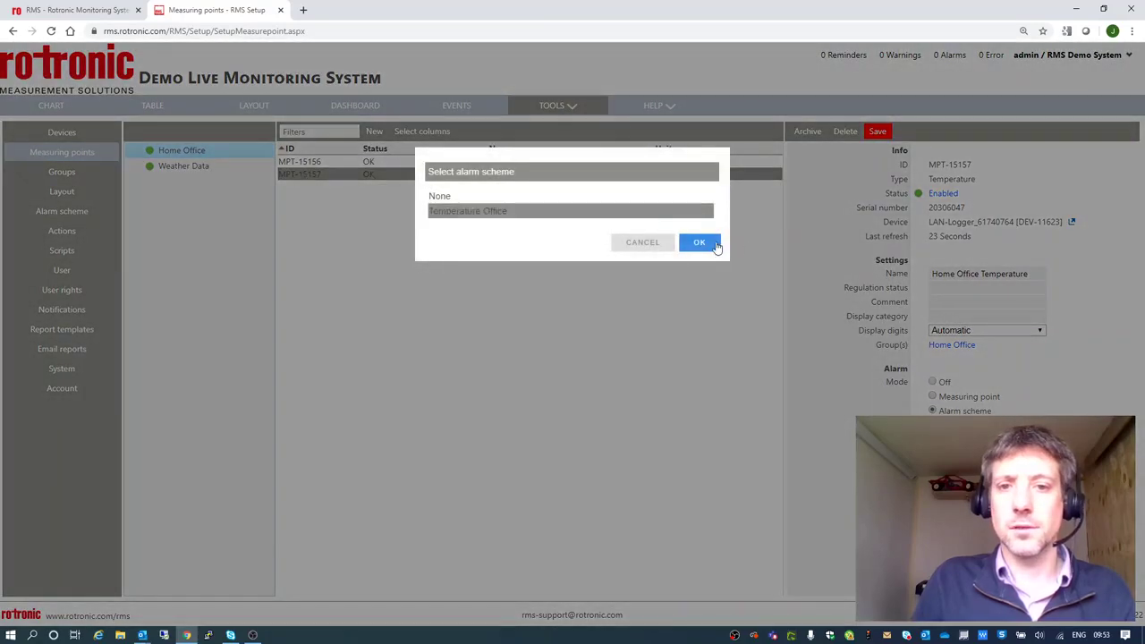
left_click(716, 243)
left_click(877, 132)
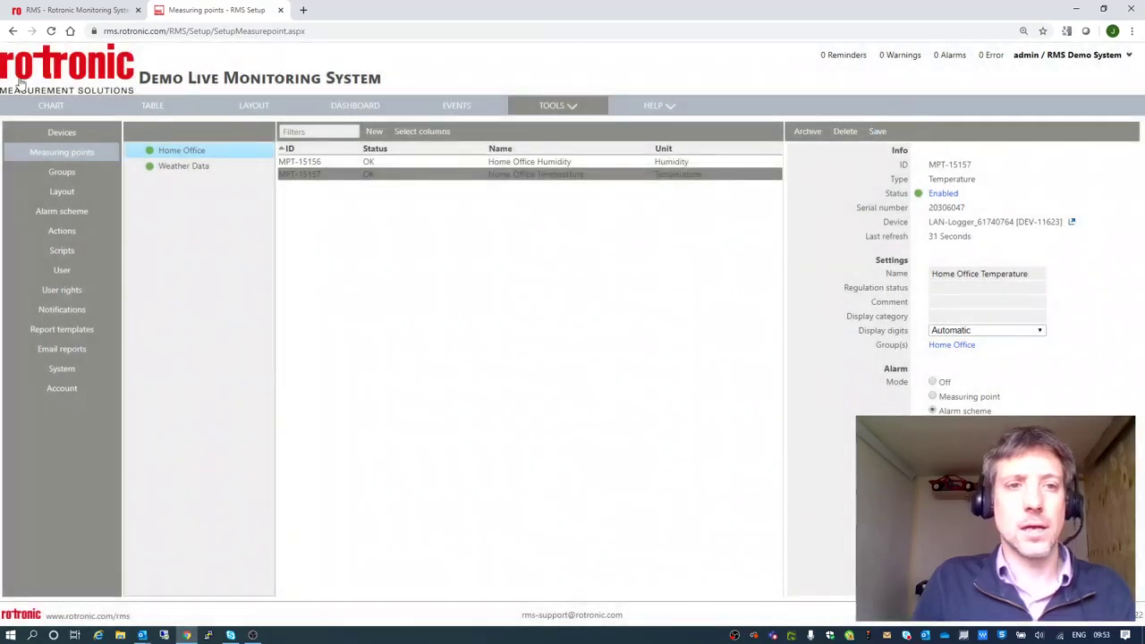
left_click(59, 111)
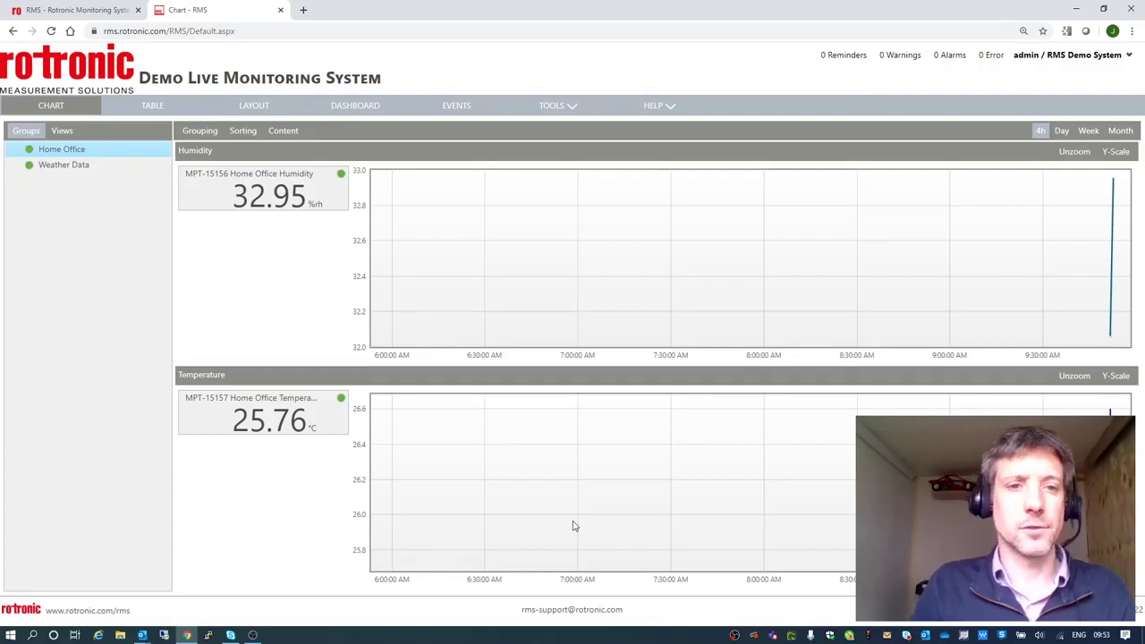
Go to Setup from the TOOLS menu to reach the Devices page.
left_click(582, 113)
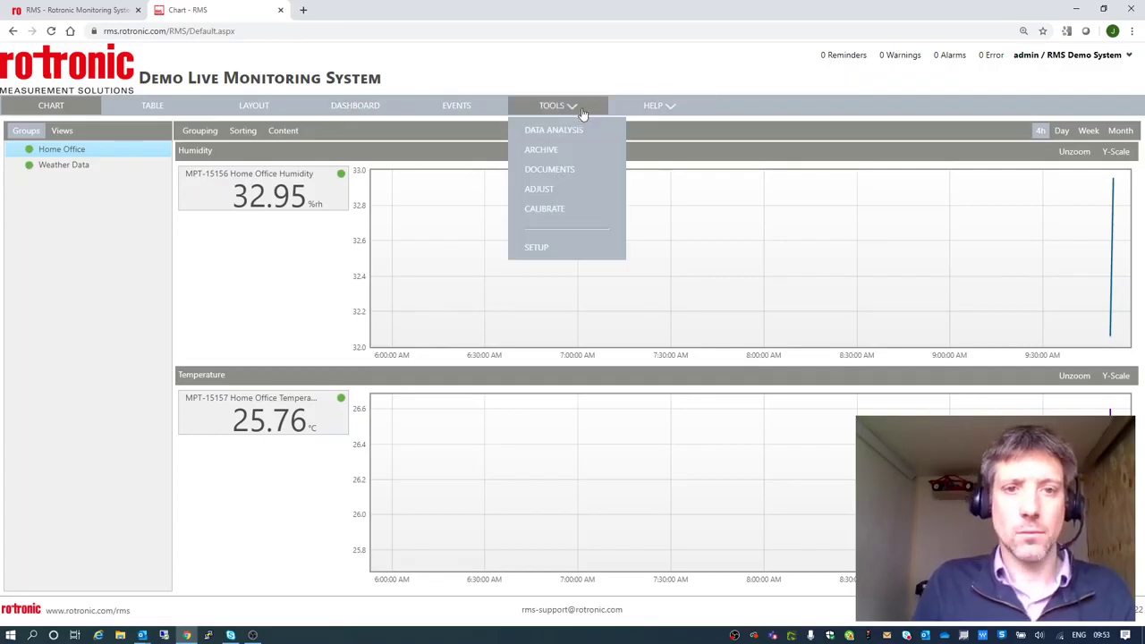
left_click(578, 248)
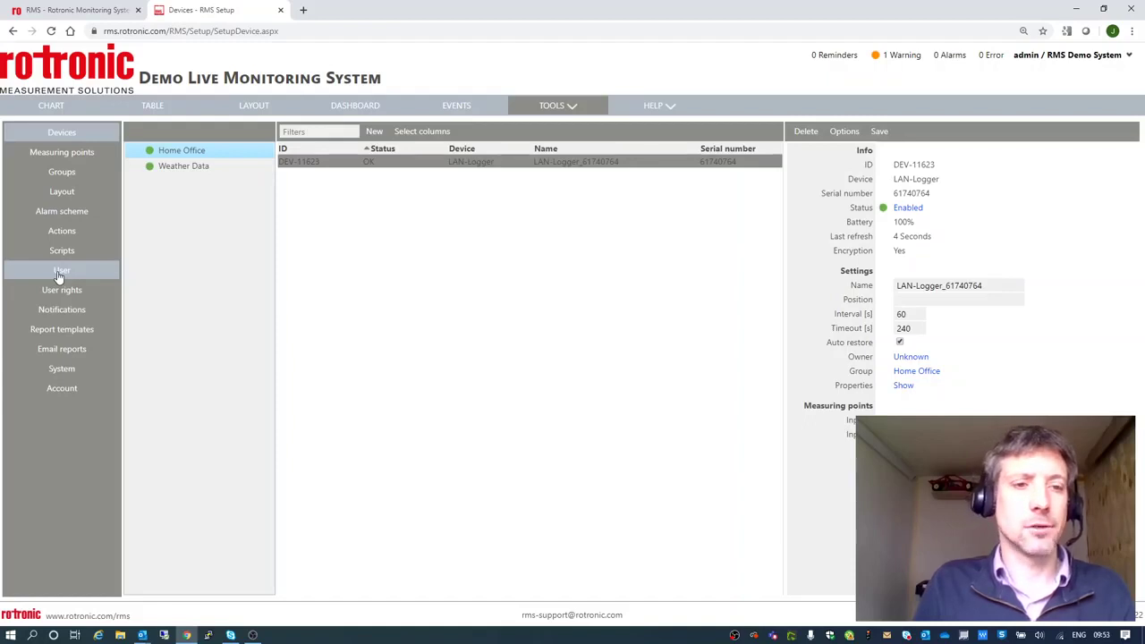
Create a new user right named 'View Only'.
left_click(59, 276)
left_click(197, 170)
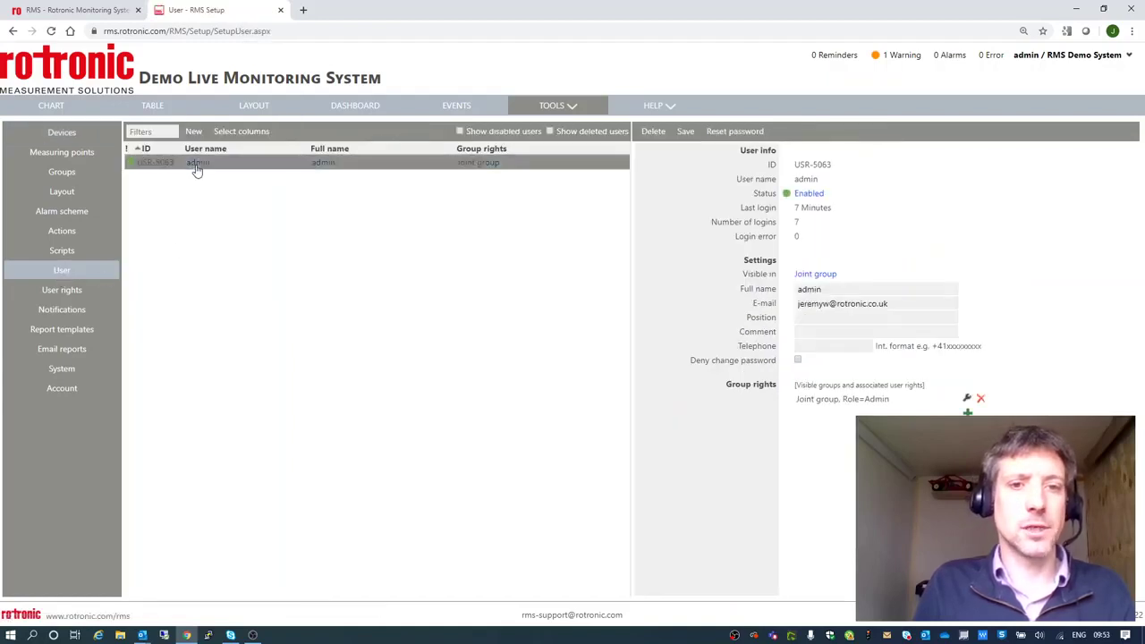
left_click(67, 290)
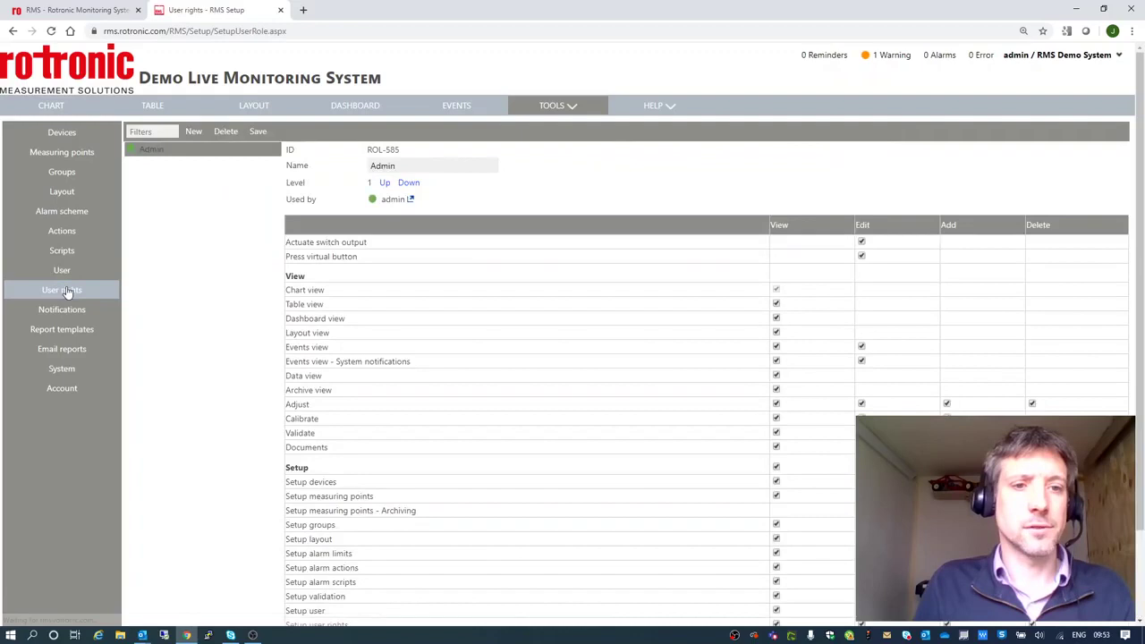
scroll(833, 432, "down", 2)
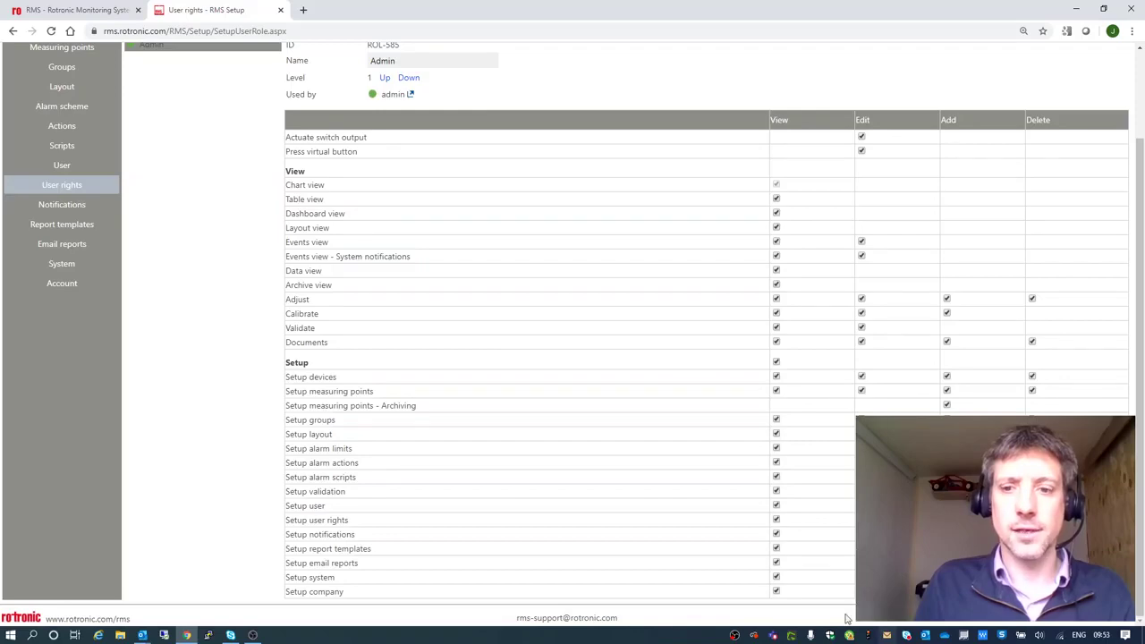
scroll(623, 401, "up", 2)
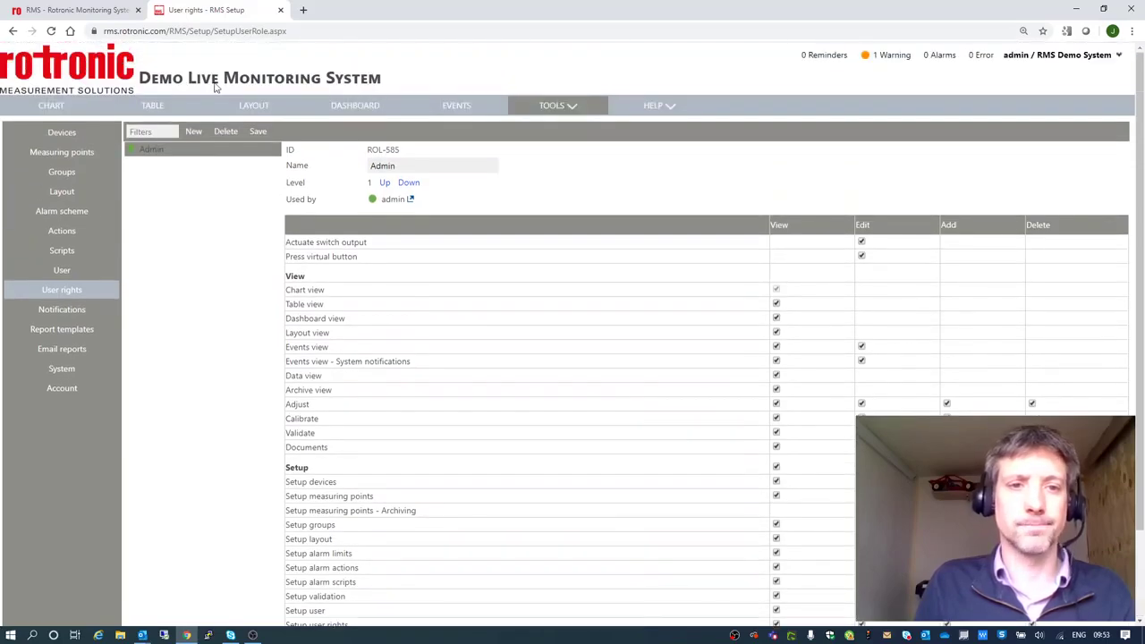
left_click(193, 132)
type("V")
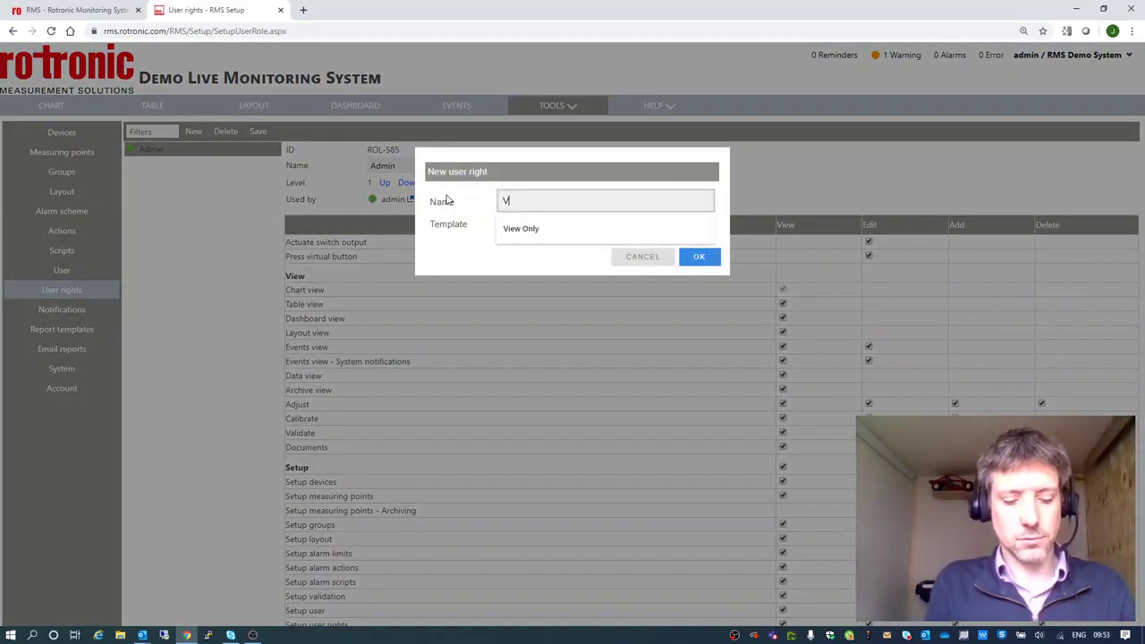
type("iew Only")
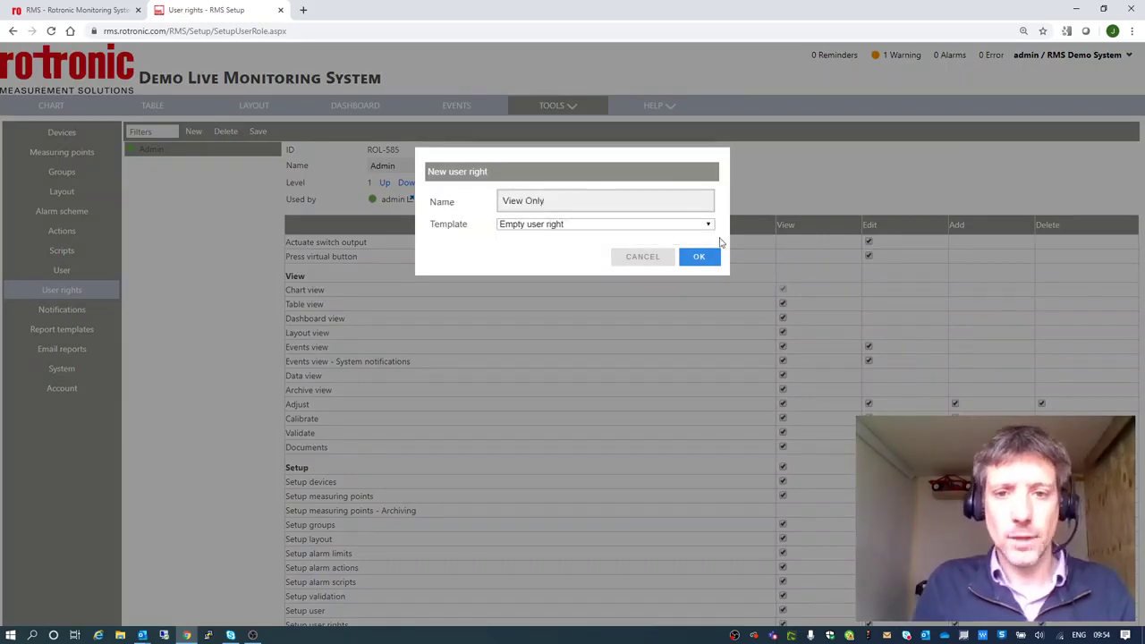
left_click(699, 257)
Allow View Only to view Table, Layout, Events, Data and Documents, then save.
scroll(747, 299, "down", 3)
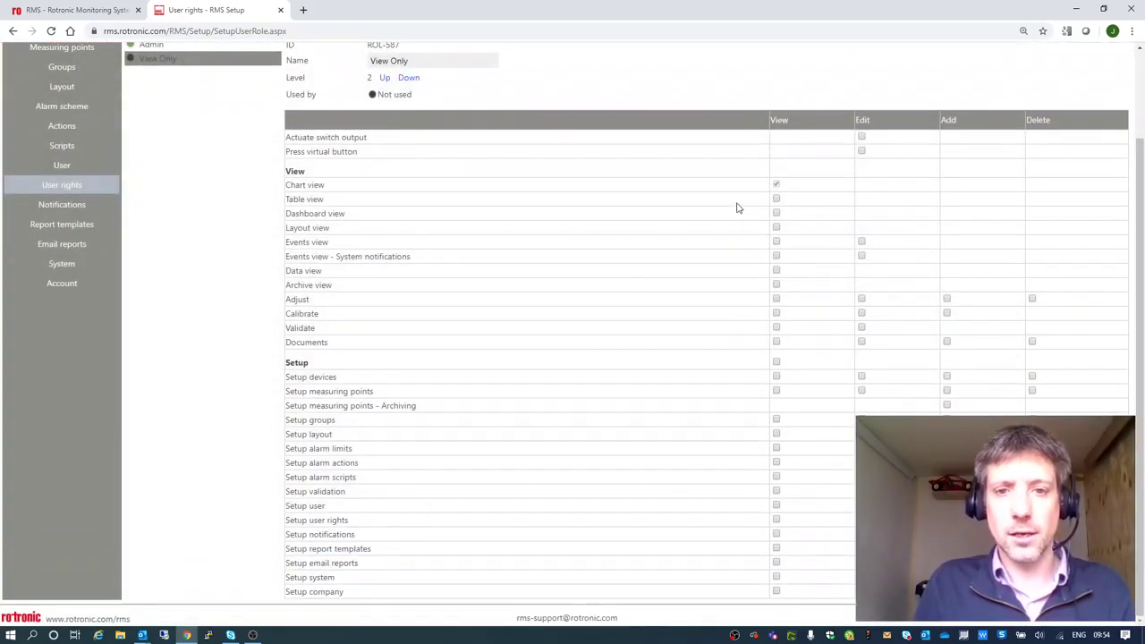
left_click(775, 199)
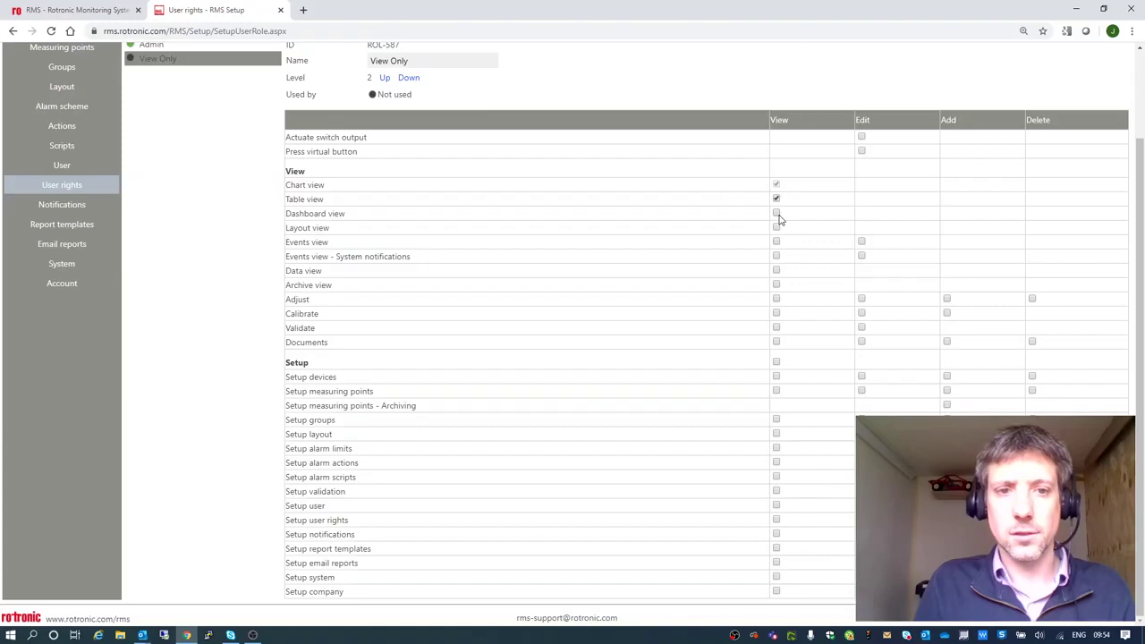
left_click(775, 228)
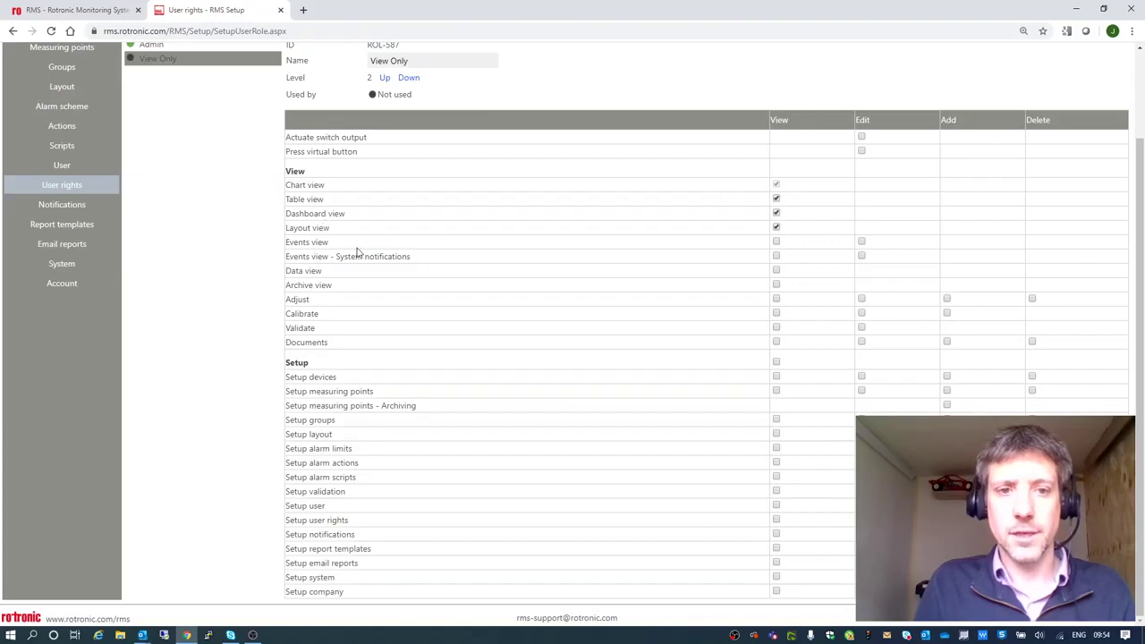
left_click(776, 242)
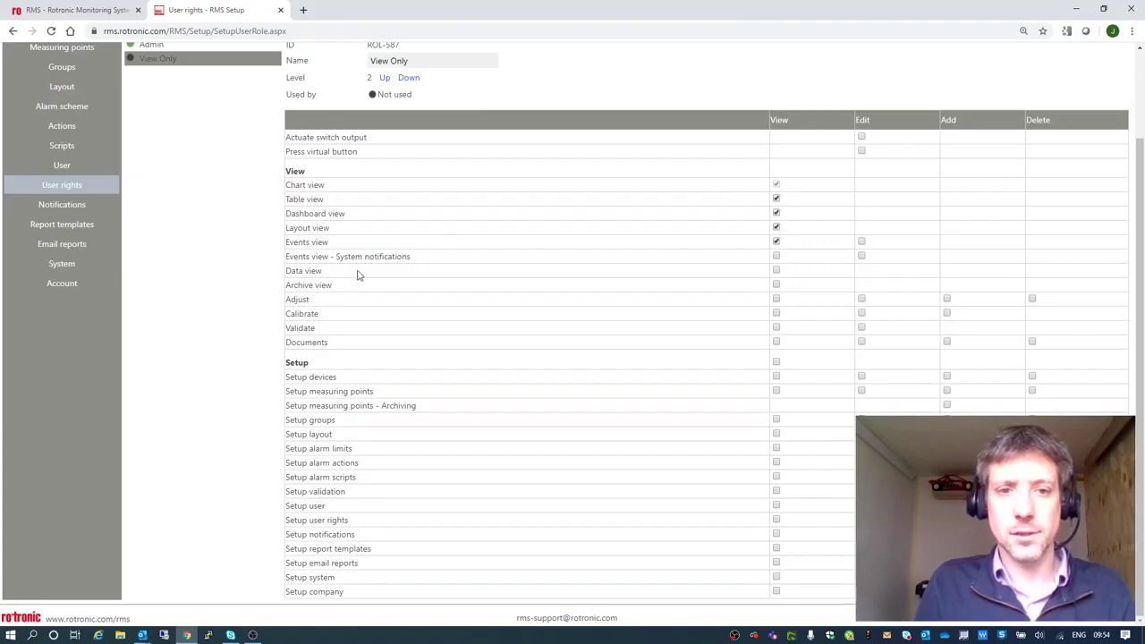
left_click(775, 271)
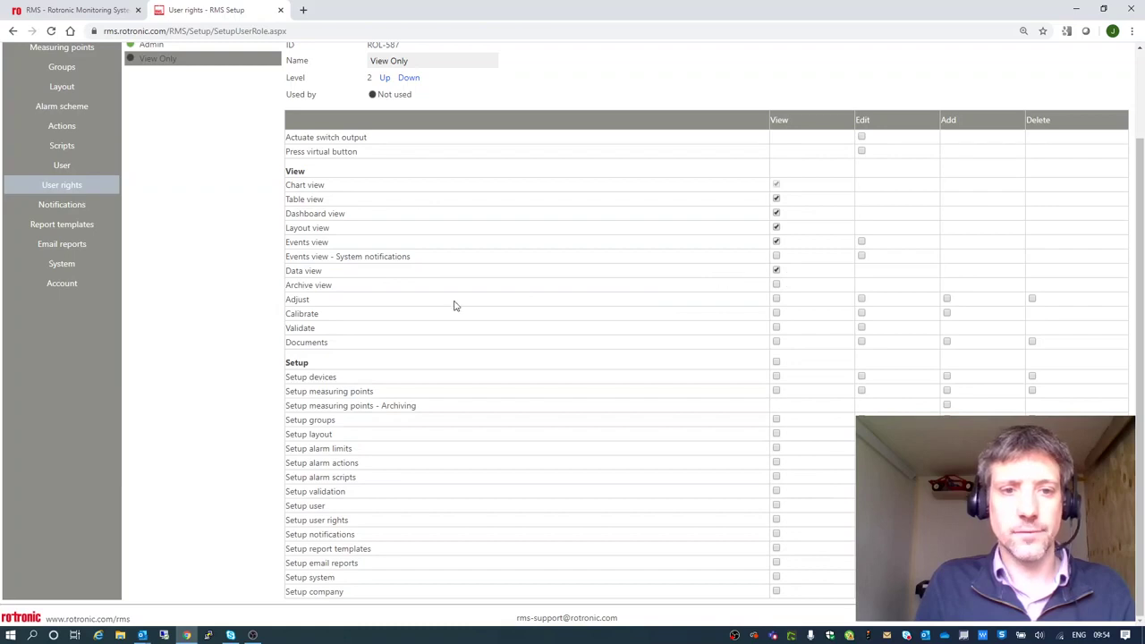
left_click(775, 343)
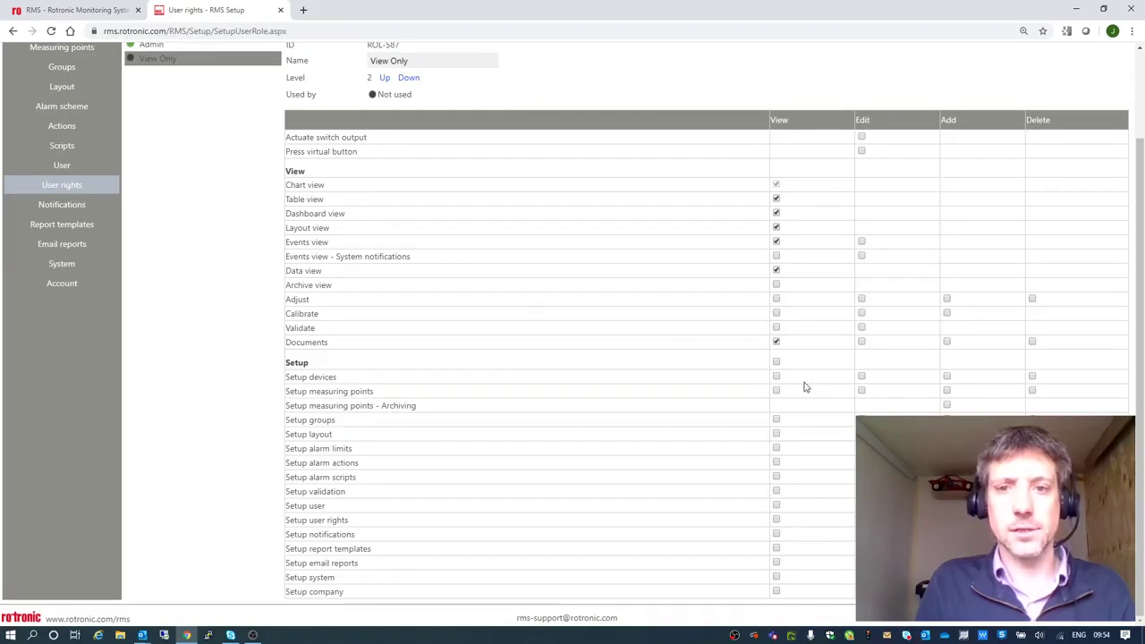
scroll(451, 377, "up", 2)
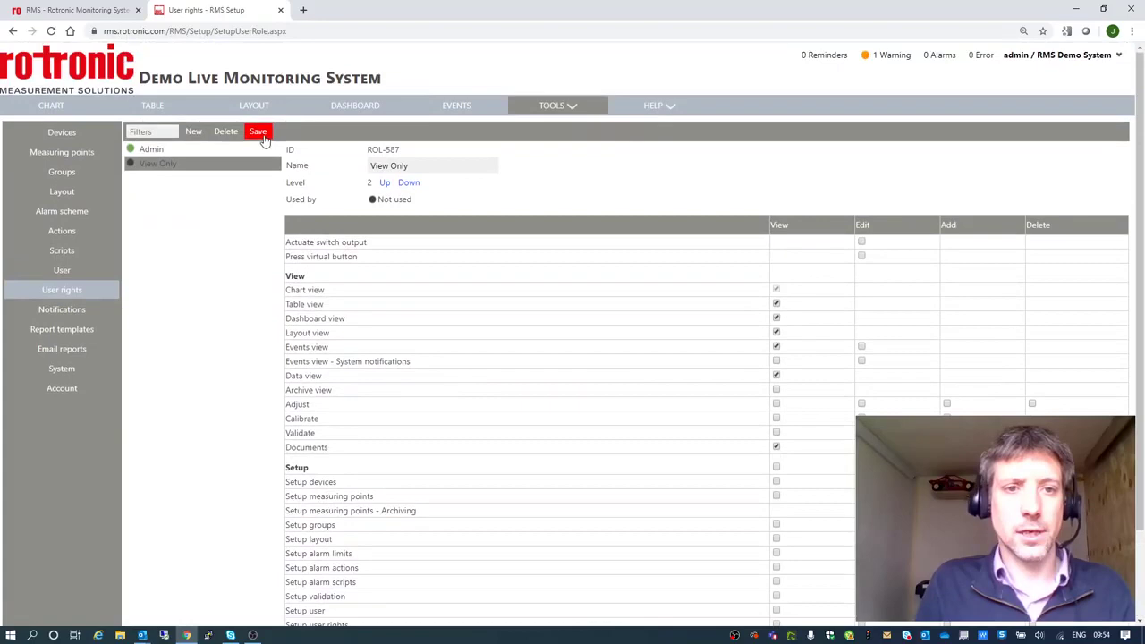
left_click(259, 132)
Create a new user 'guest' with full name 'guest demo'.
left_click(89, 270)
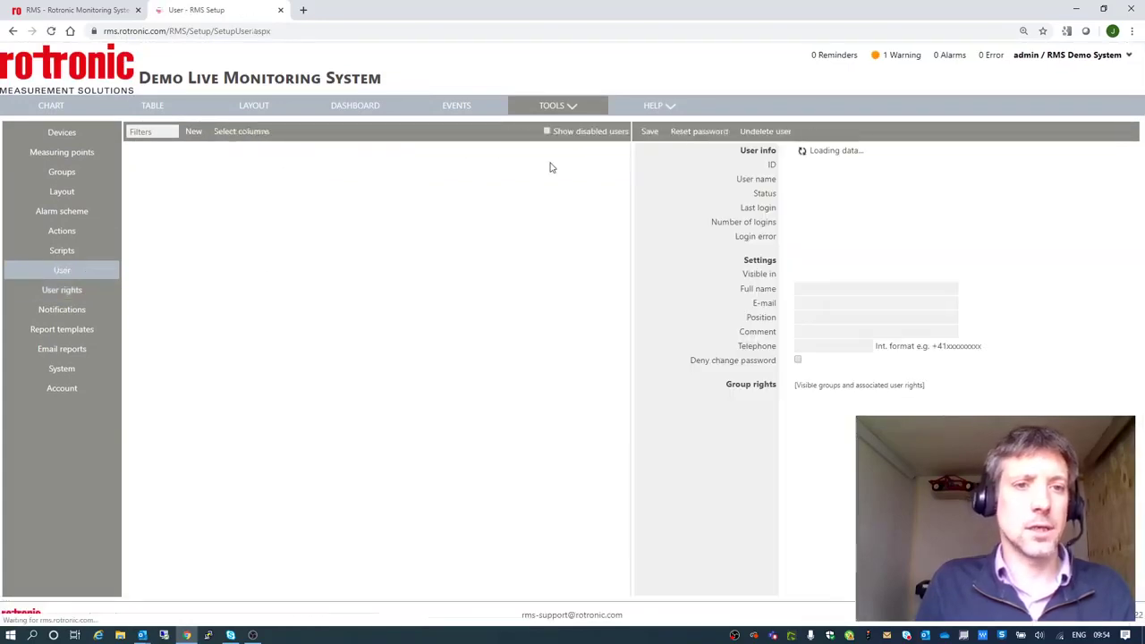
left_click(195, 132)
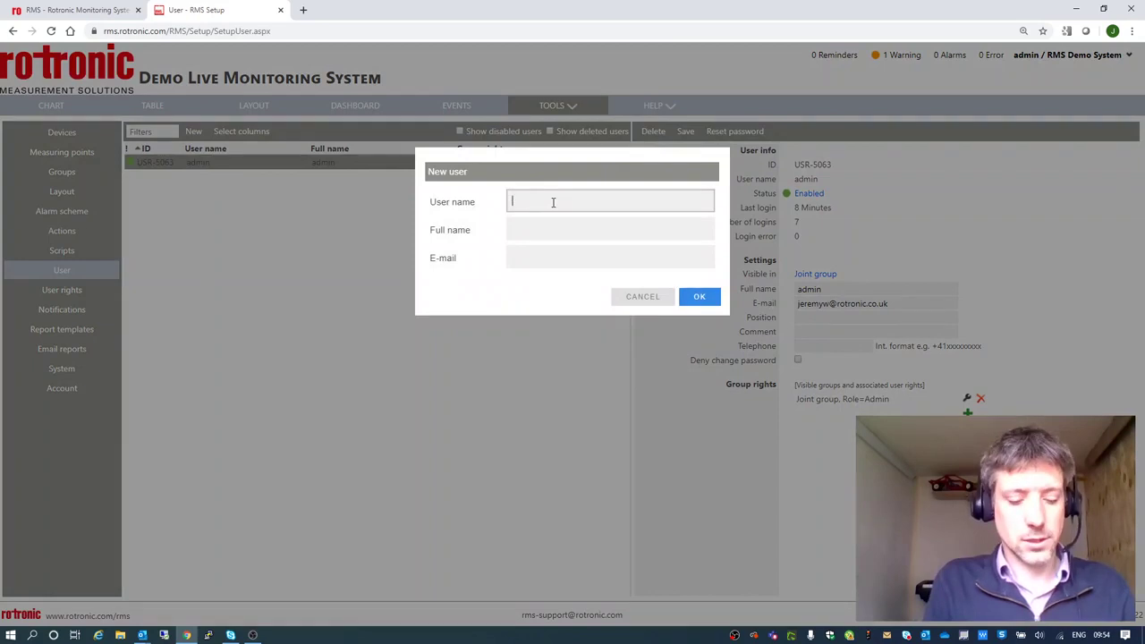
type("guest")
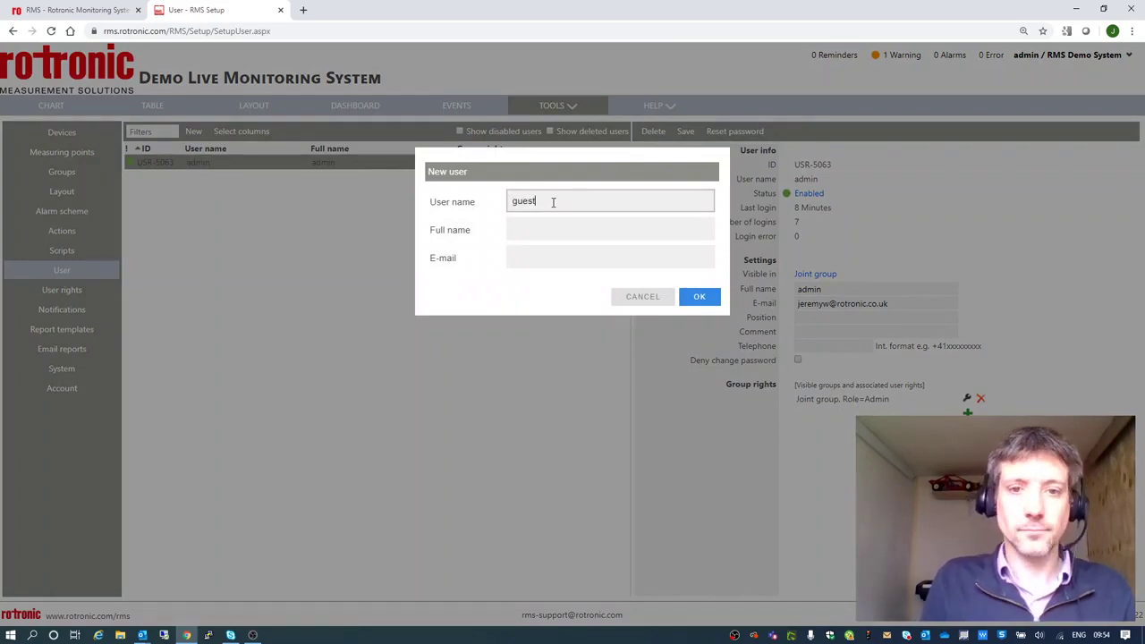
left_click(526, 229)
type("guest demo")
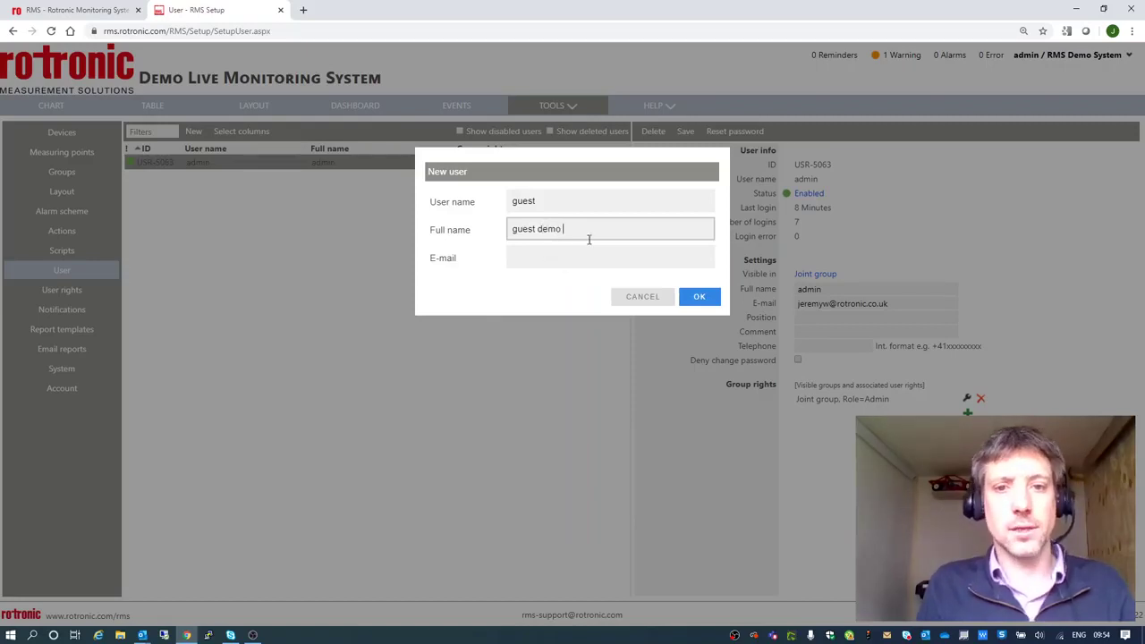
left_click(697, 298)
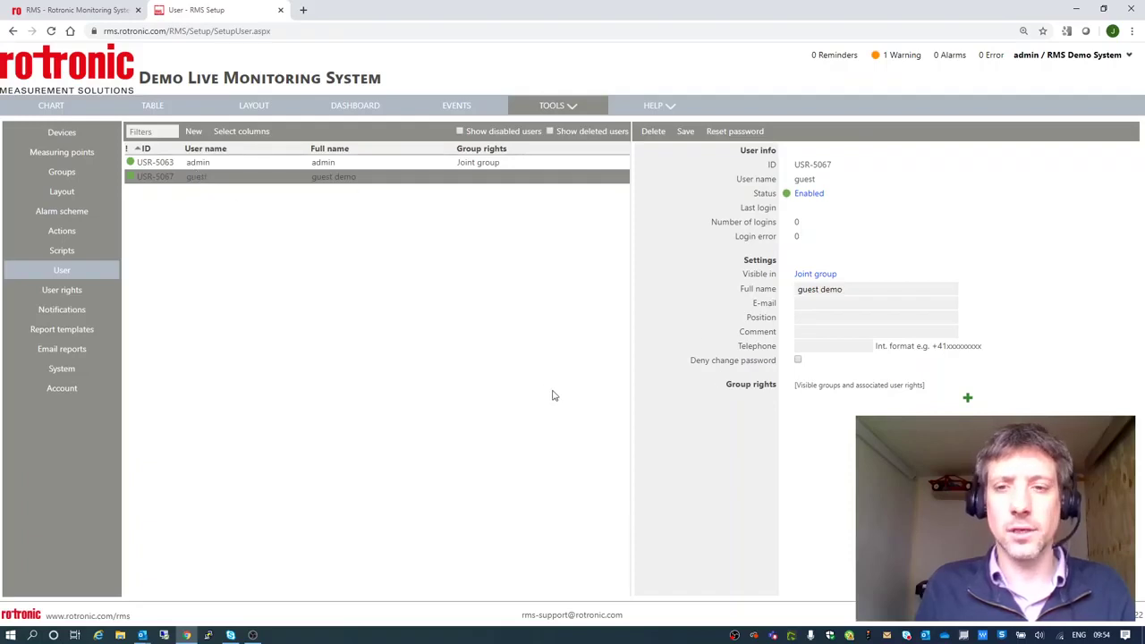
Give the guest a Home Office group right with the View Only role.
left_click(967, 399)
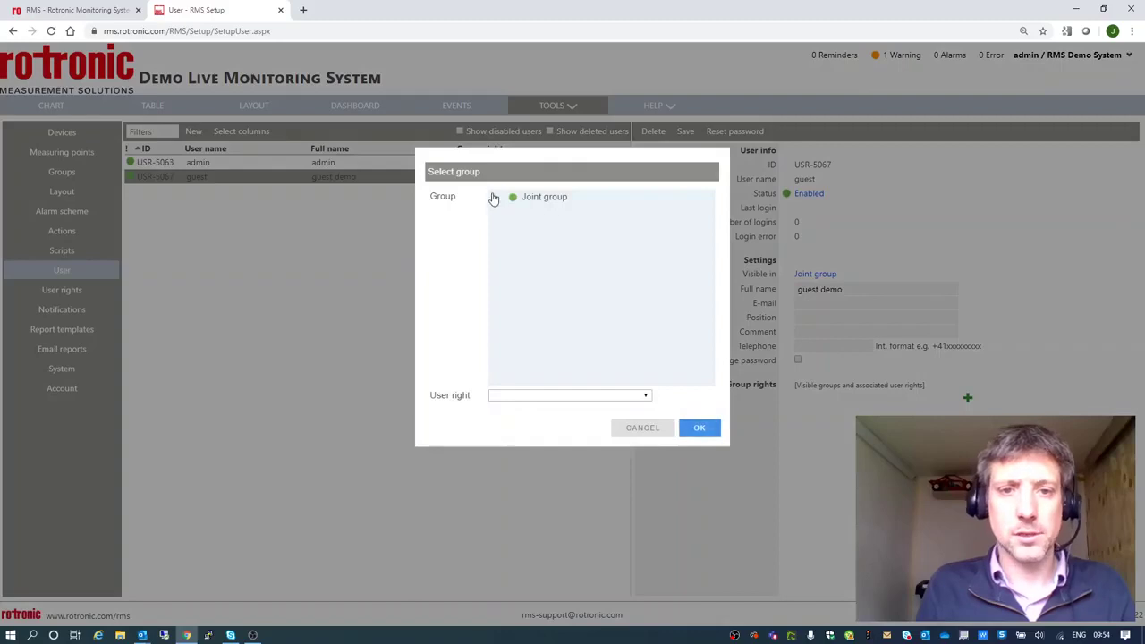
left_click(496, 196)
left_click(550, 217)
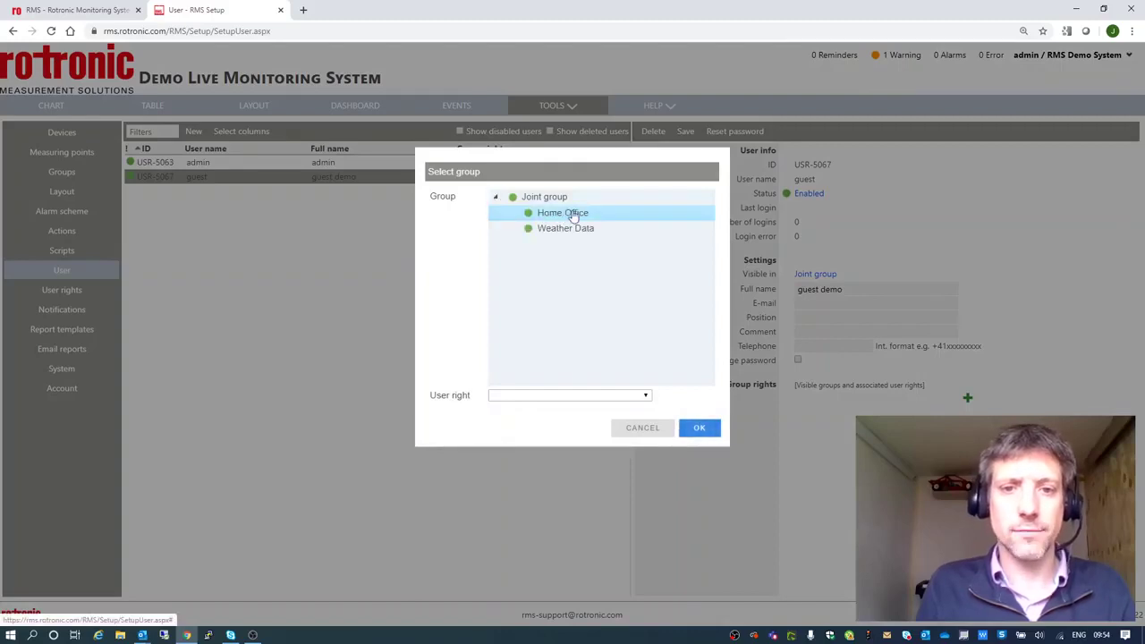
left_click(540, 396)
left_click(530, 429)
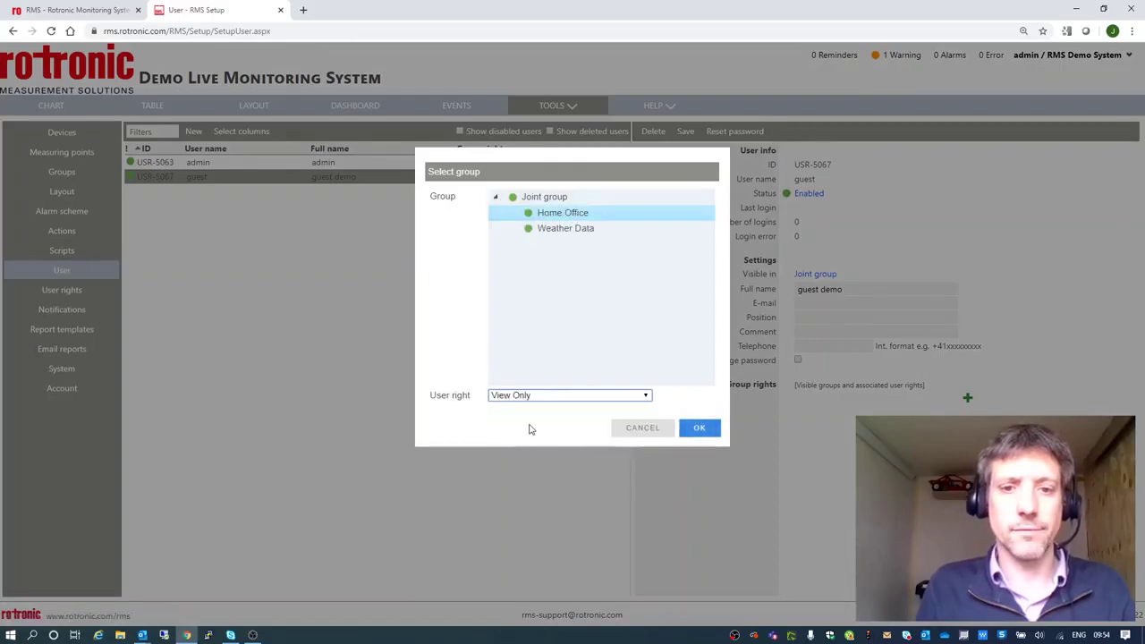
left_click(700, 428)
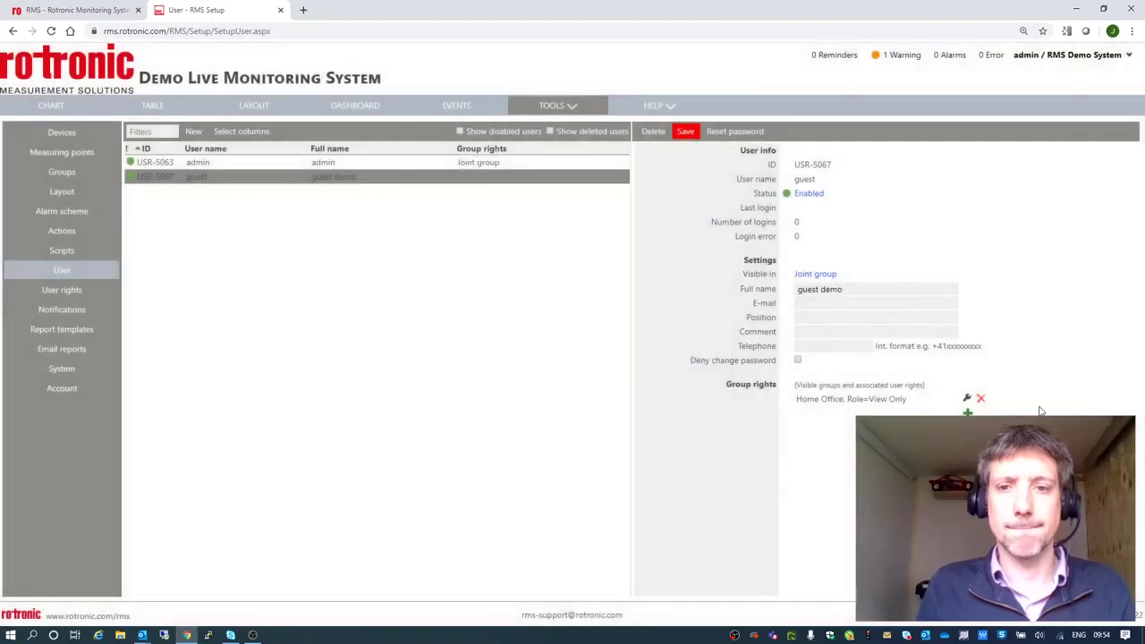
Make the guest visible in Home Office and save the user.
left_click(814, 273)
left_click(435, 196)
left_click(501, 211)
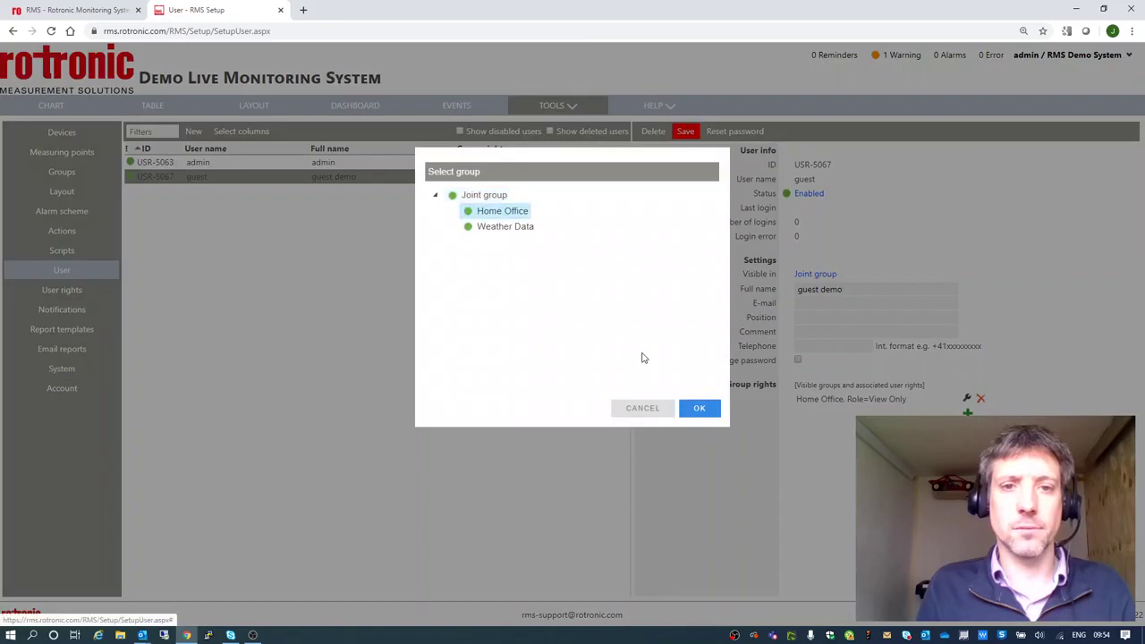
left_click(697, 410)
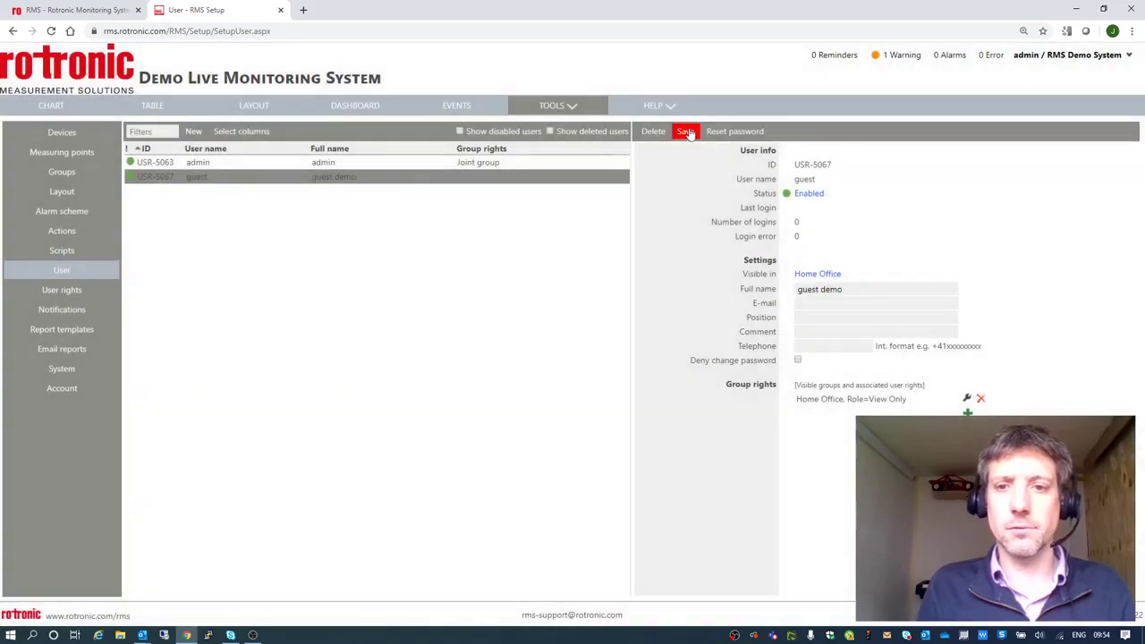
left_click(686, 132)
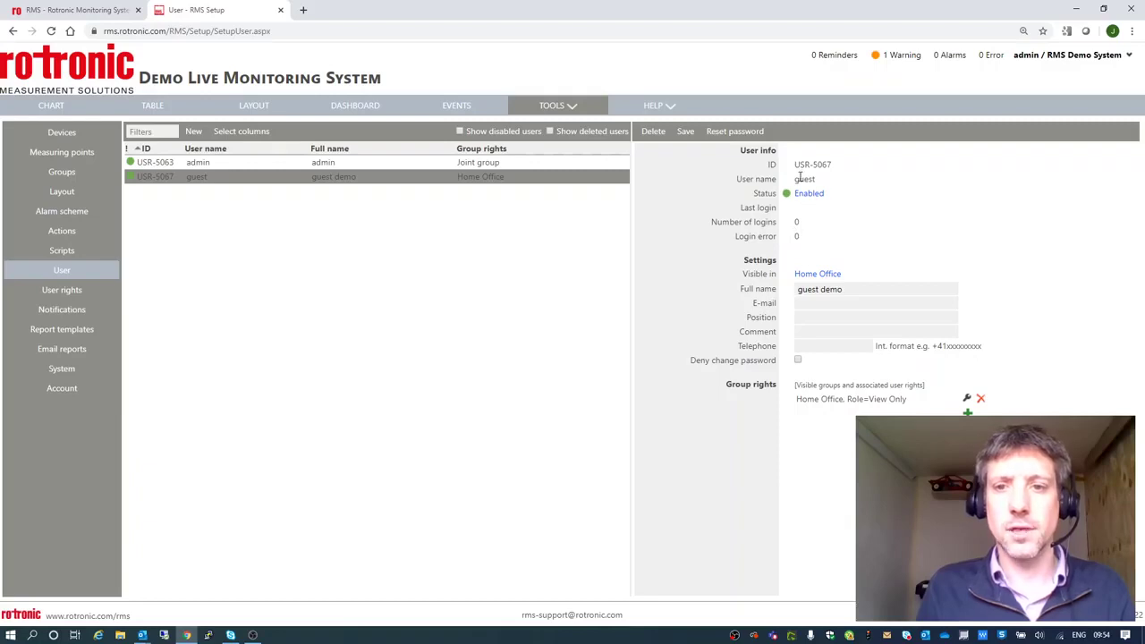
Log out of admin and log in with the user name 'guest'.
mouse_move(1125, 55)
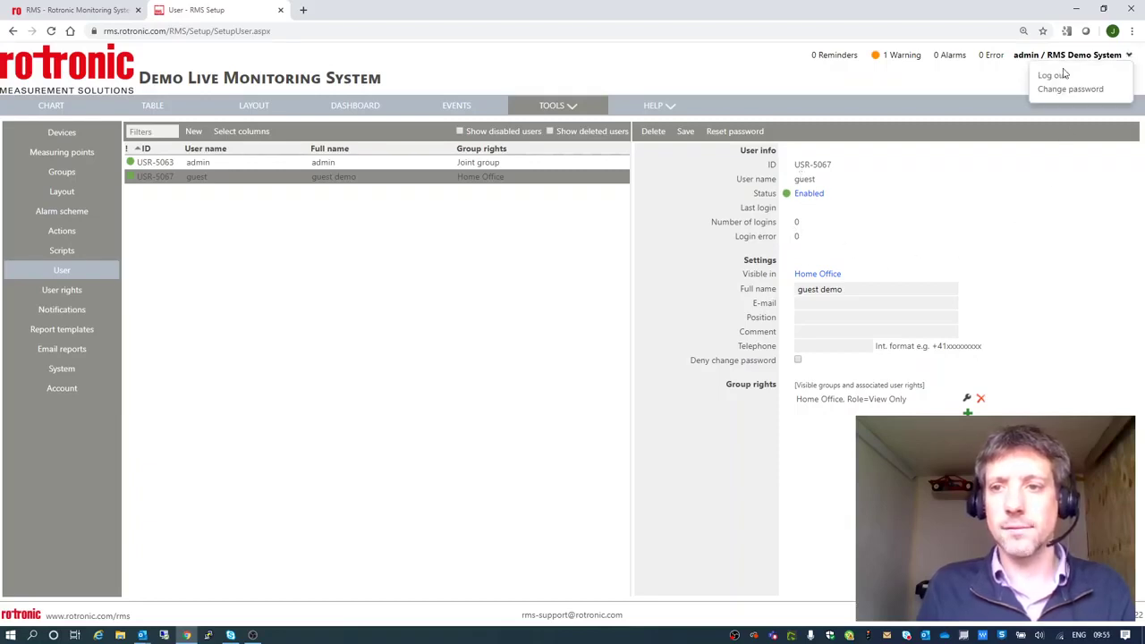
left_click(1054, 76)
left_click(957, 141)
key("ctrl+a")
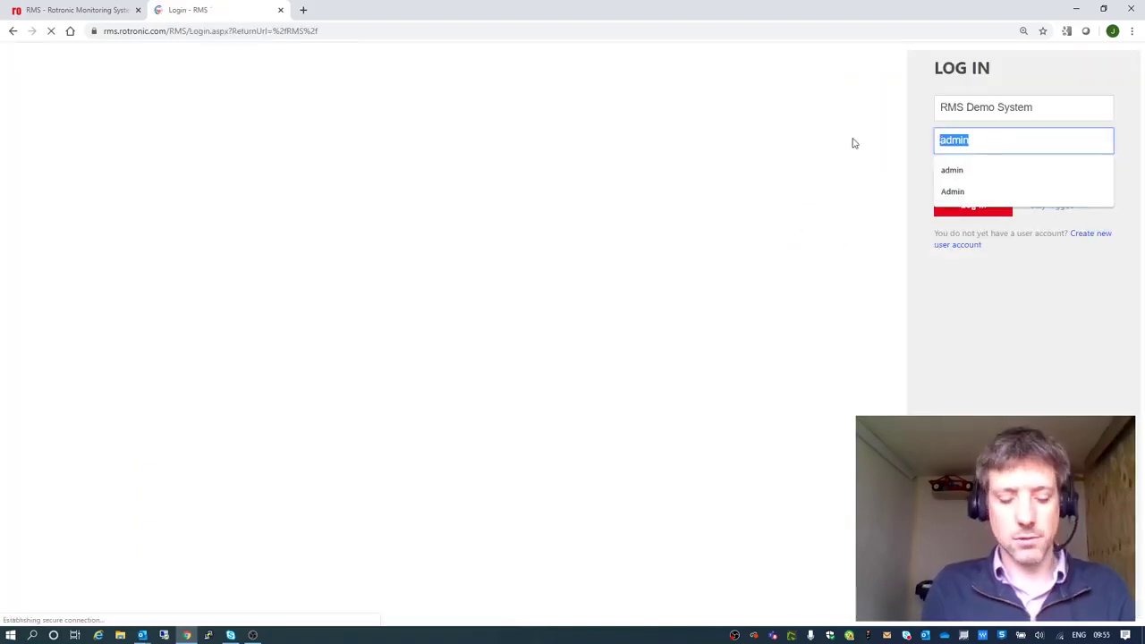
type("guest")
key("Tab")
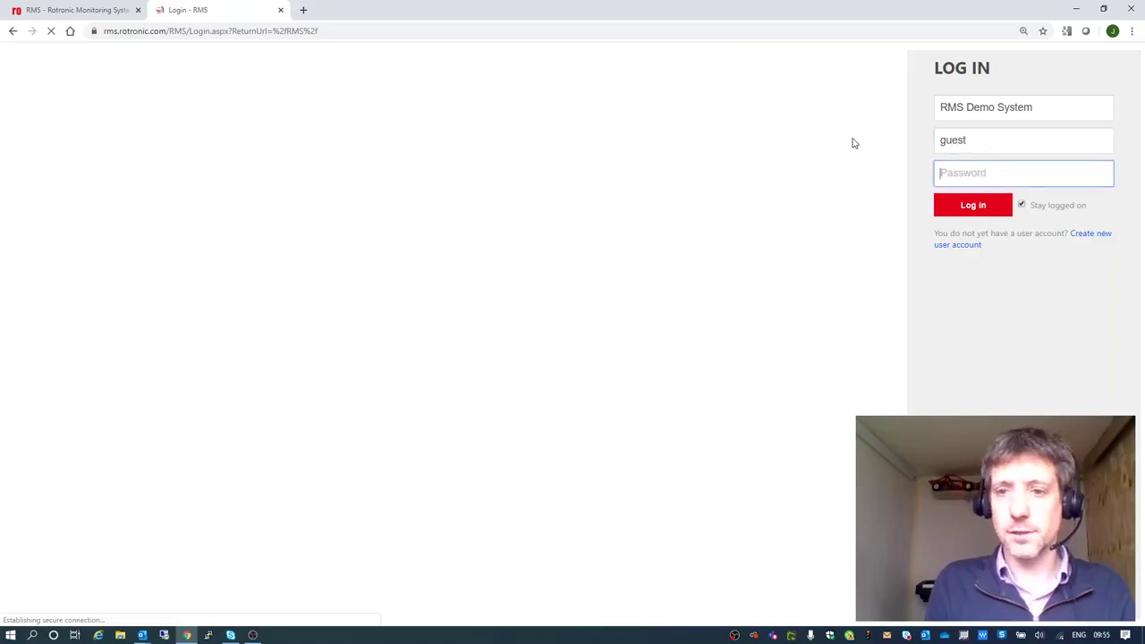
key("Return")
Enter and repeat a new password for the guest, then log in.
left_click(941, 162)
type("gue")
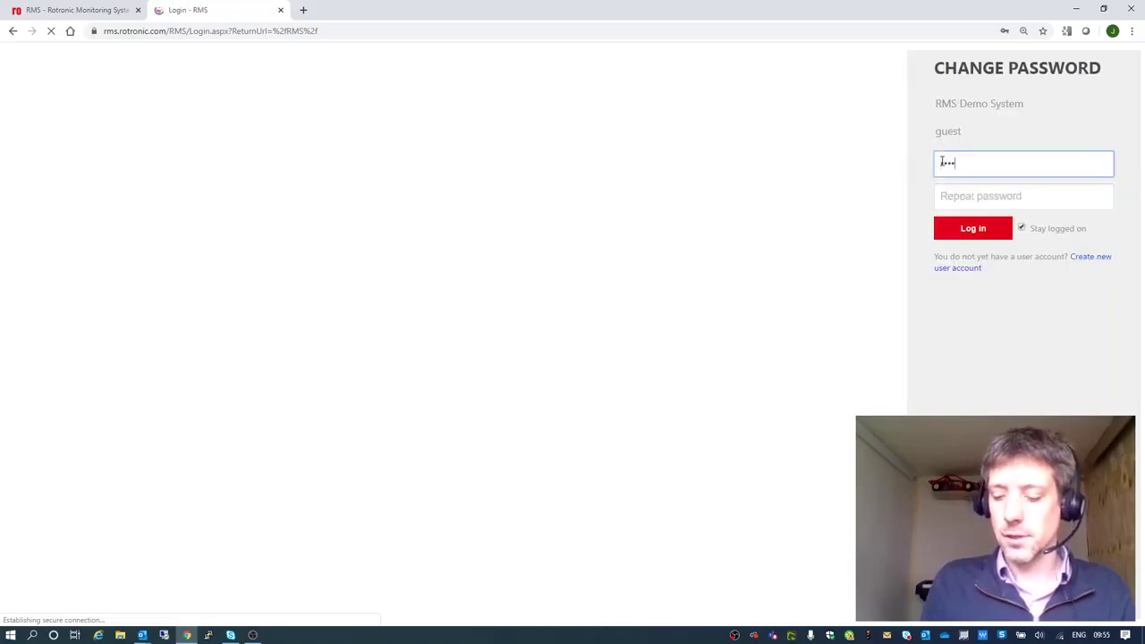
type("st12")
key("Tab")
type("guest1")
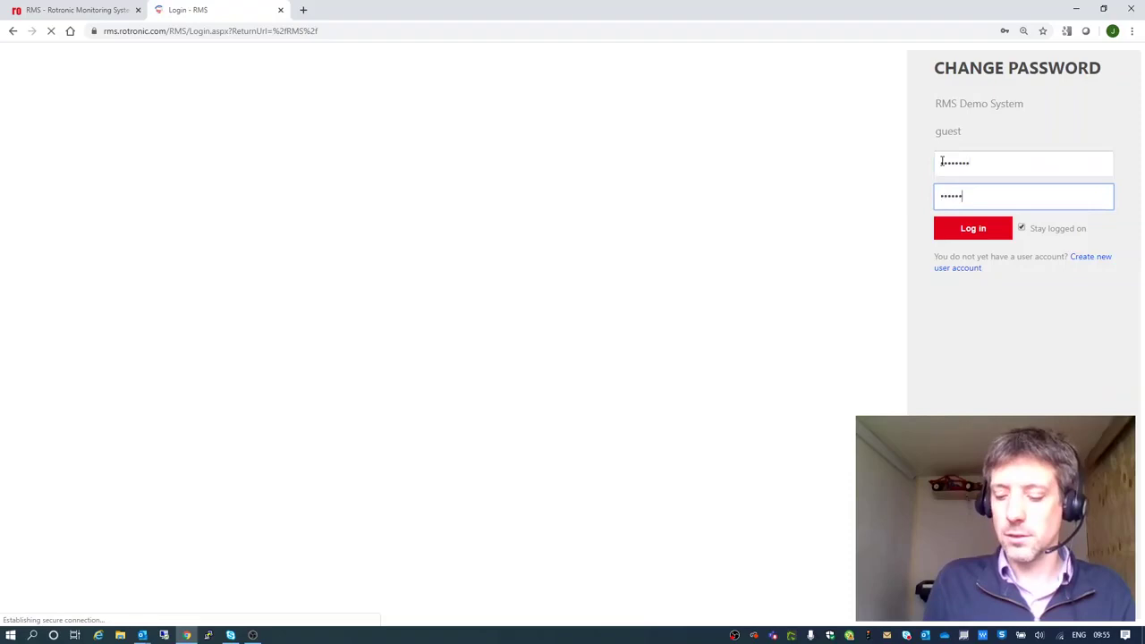
left_click(983, 226)
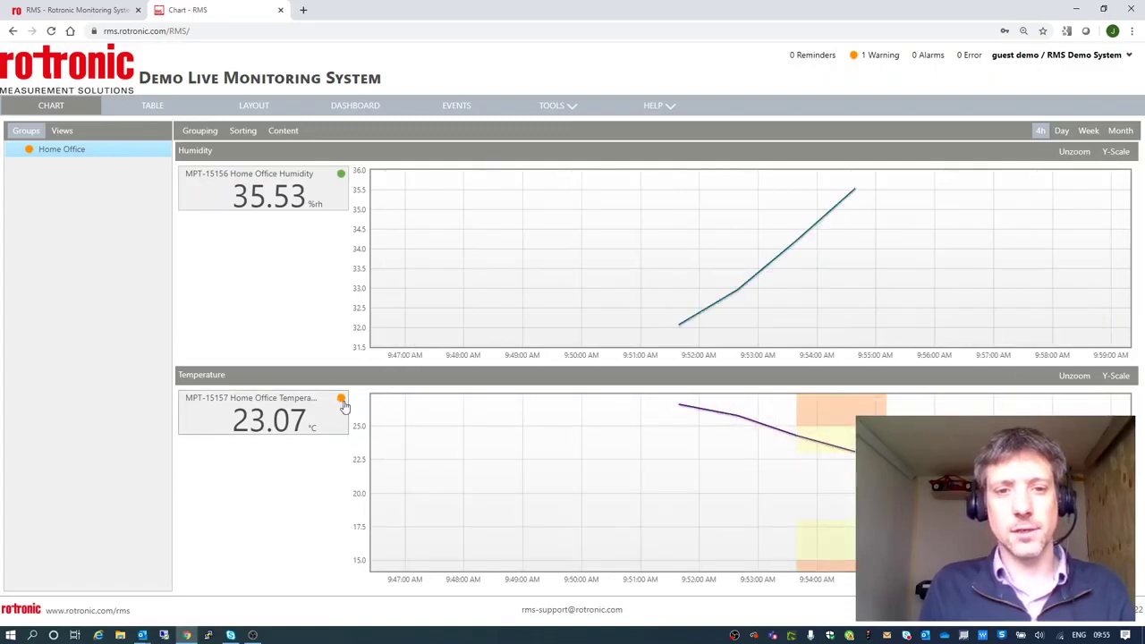
View the Home Office Temperature out-of-limit warning details, then reopen the warnings list from the charts.
left_click(879, 57)
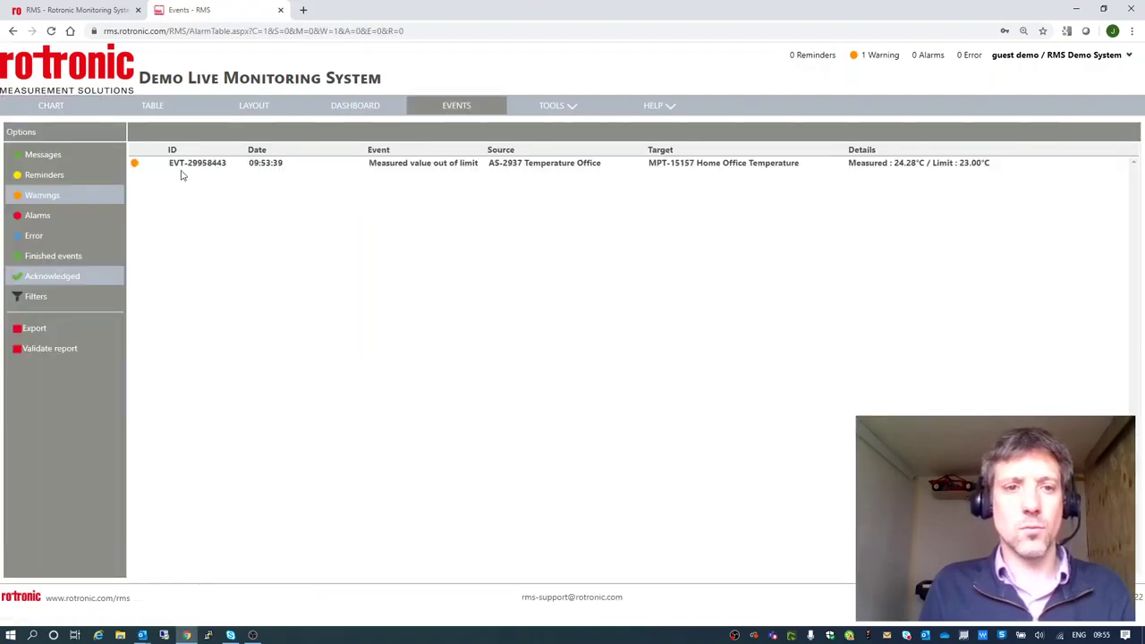
left_click(181, 168)
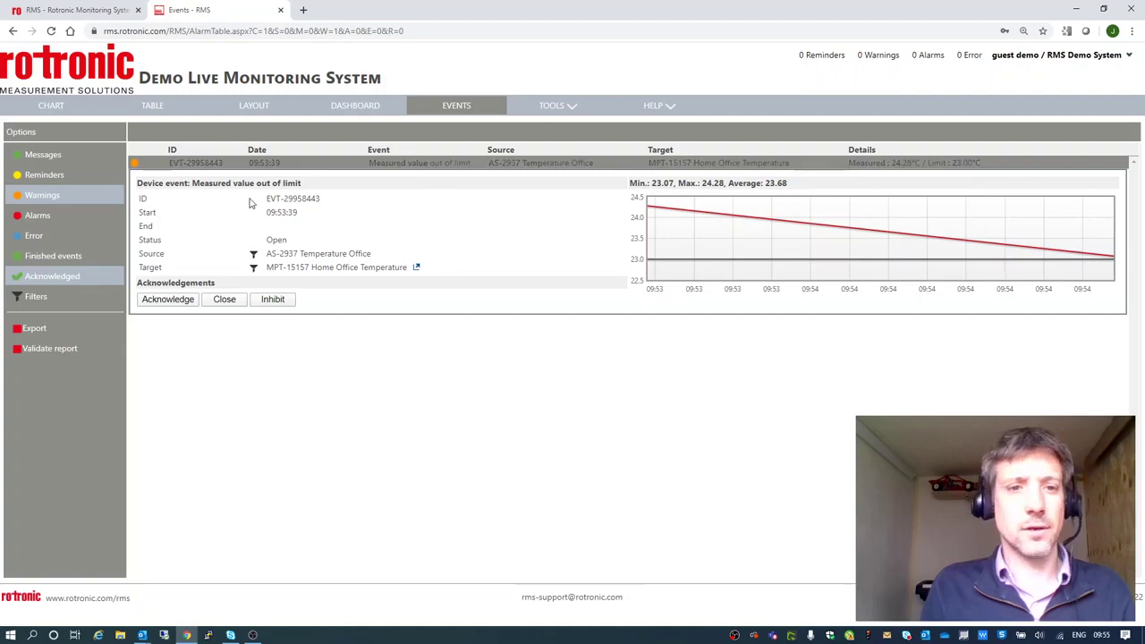
left_click(52, 106)
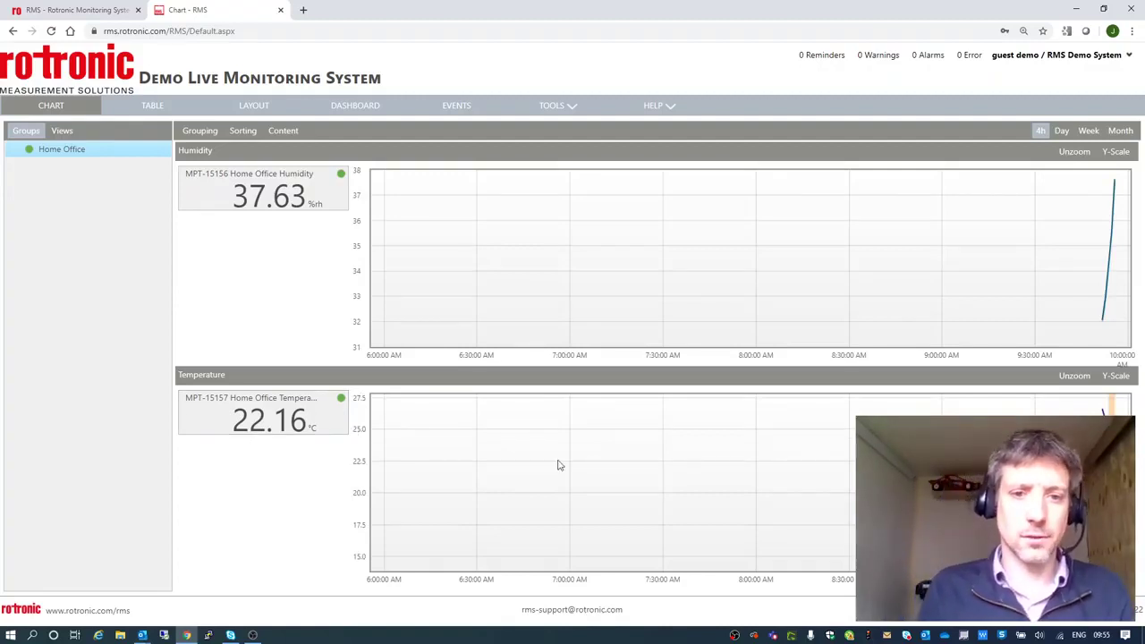
left_click(895, 61)
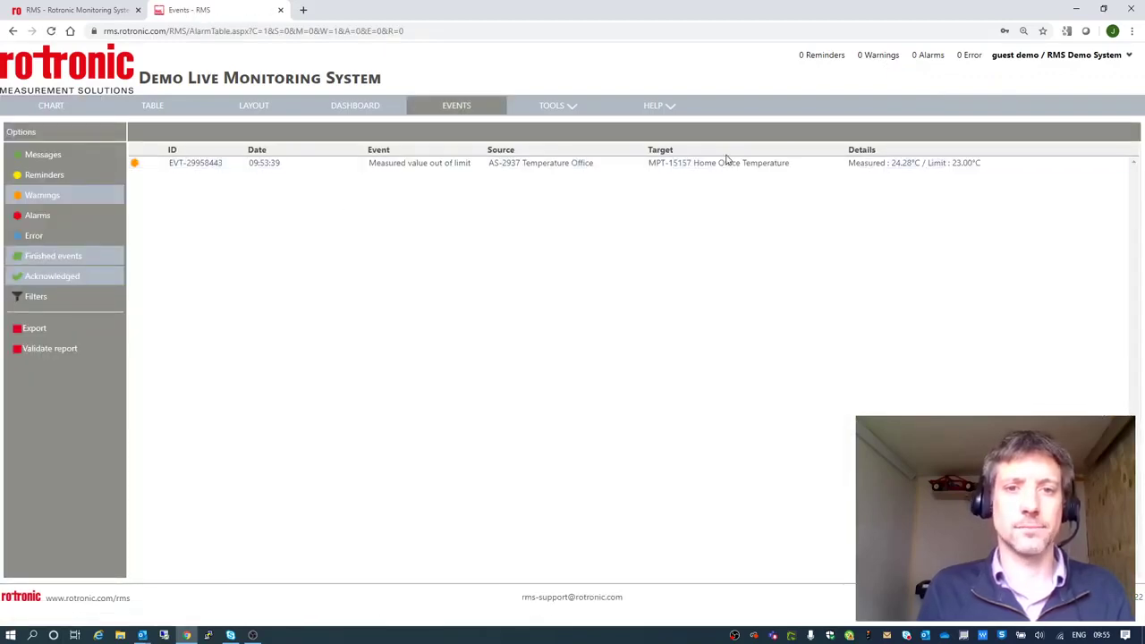
Check the guest's TOOLS menu and Home Office Conditions layout, ending on the charts.
left_click(571, 106)
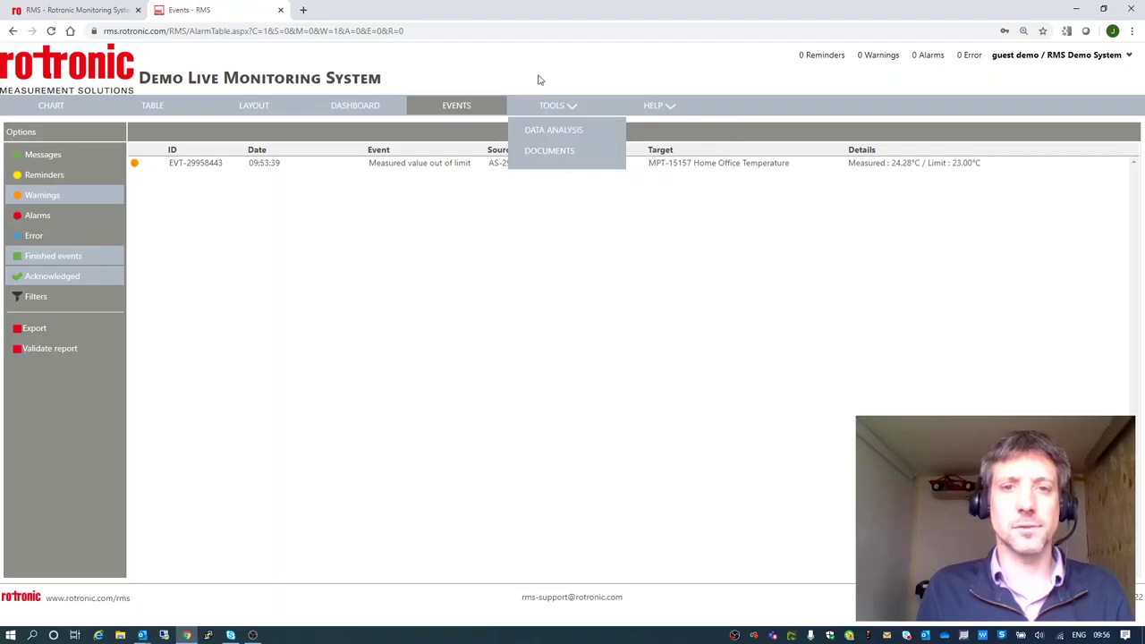
left_click(63, 107)
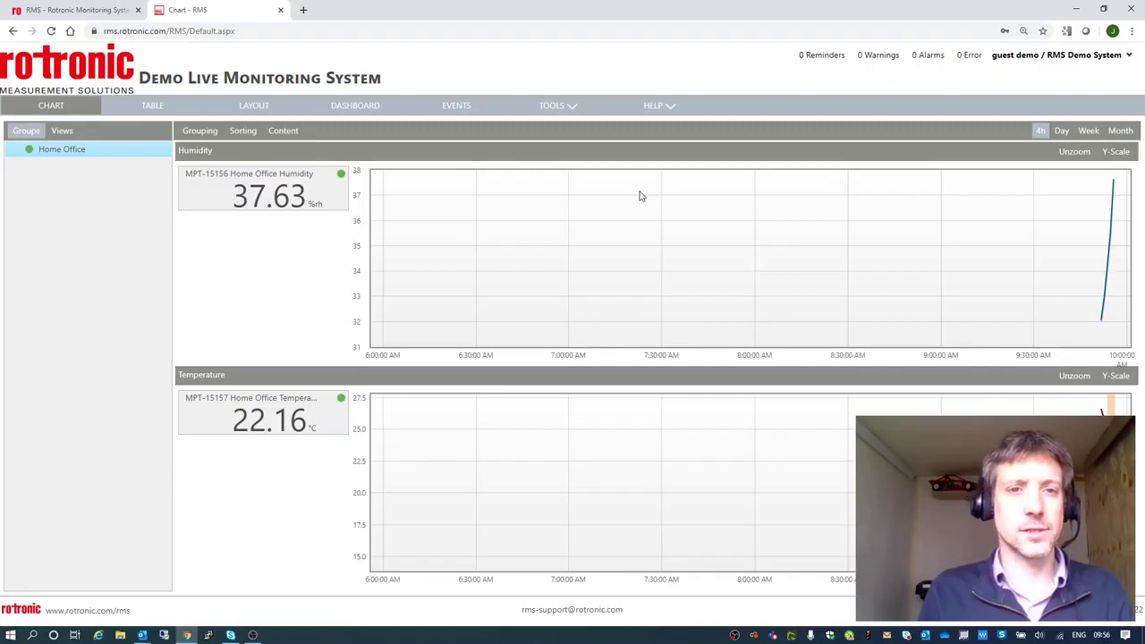
left_click(264, 109)
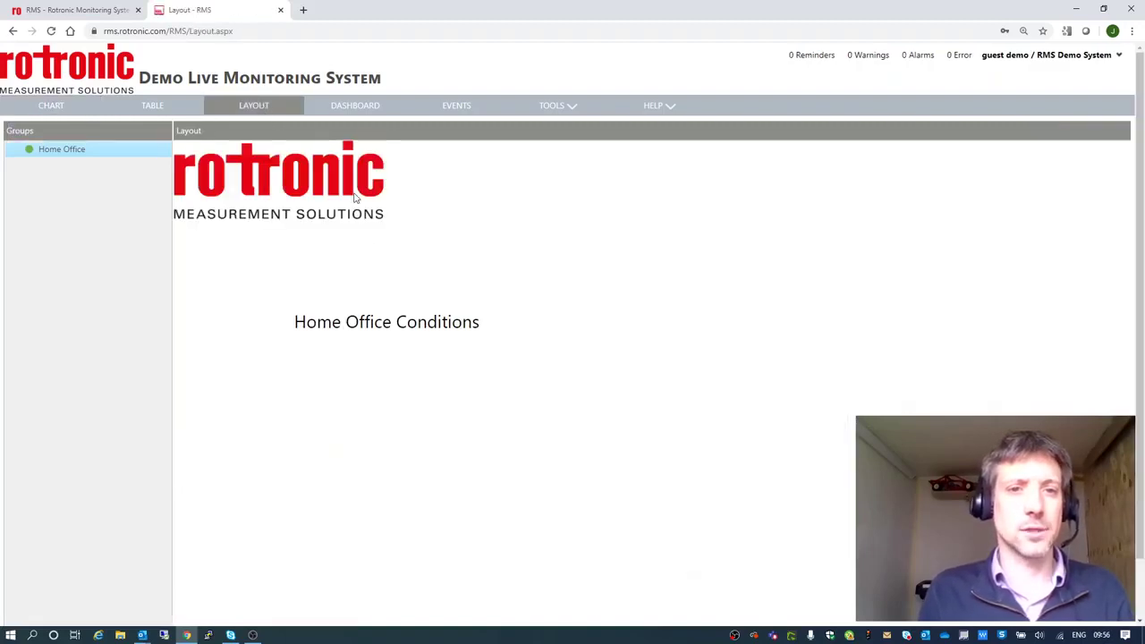
left_click(50, 112)
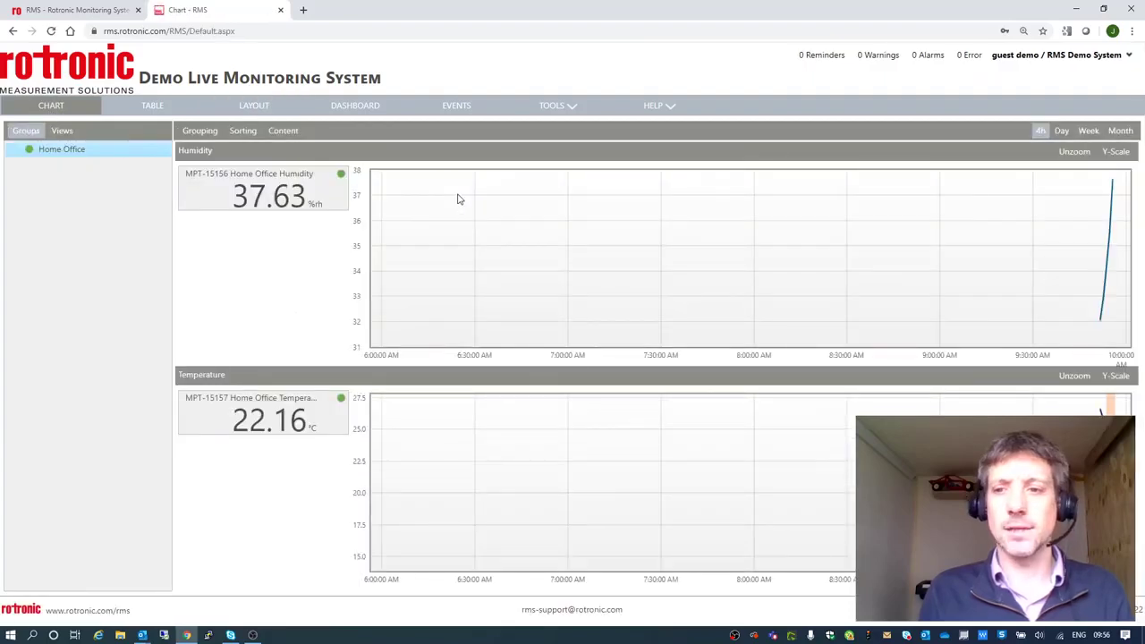